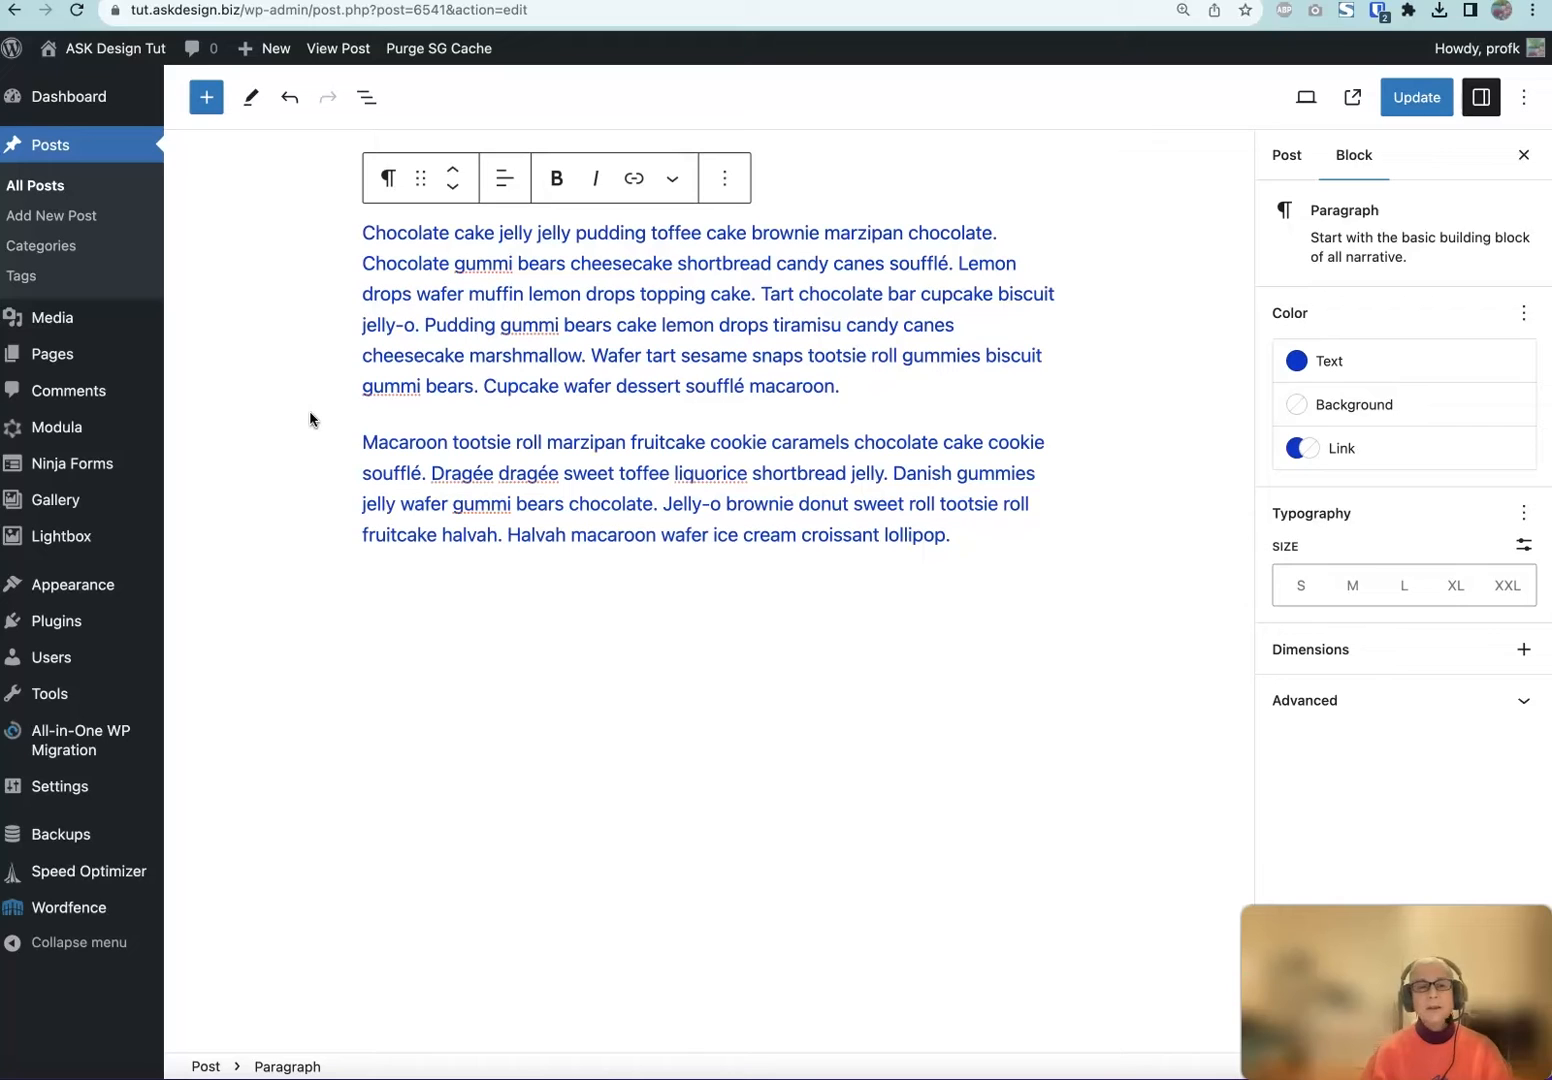
Insert a Spacer block after the "Chocolate cake" paragraph
click(539, 325)
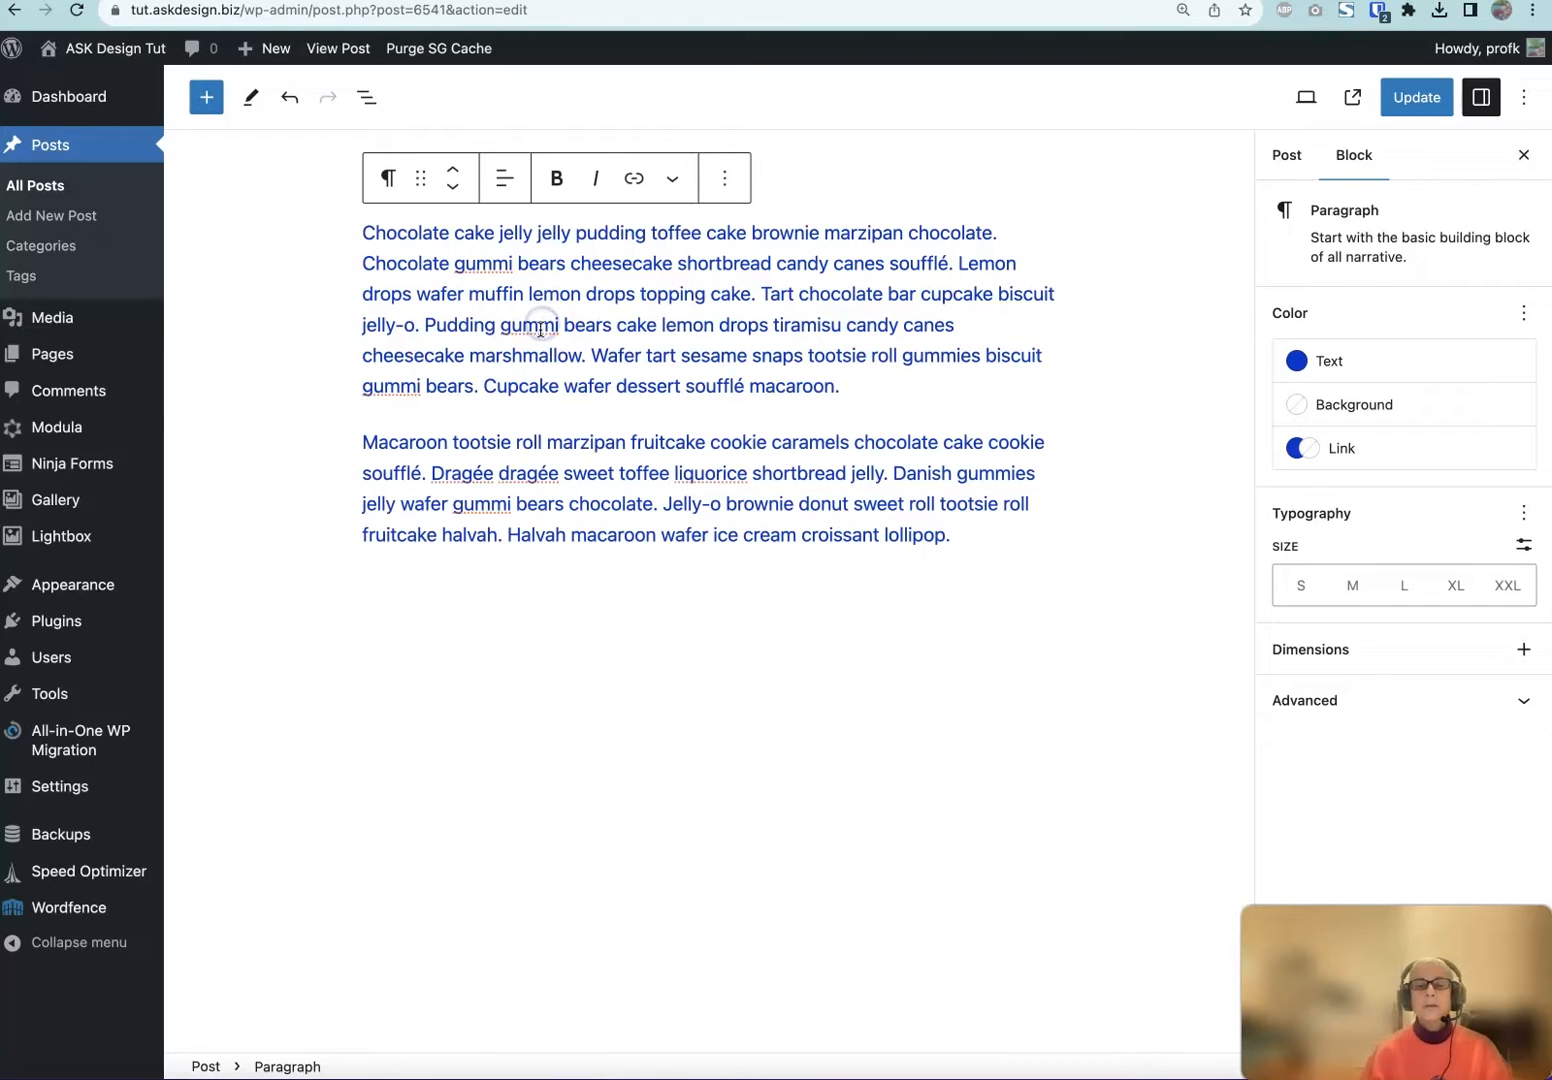
click(546, 330)
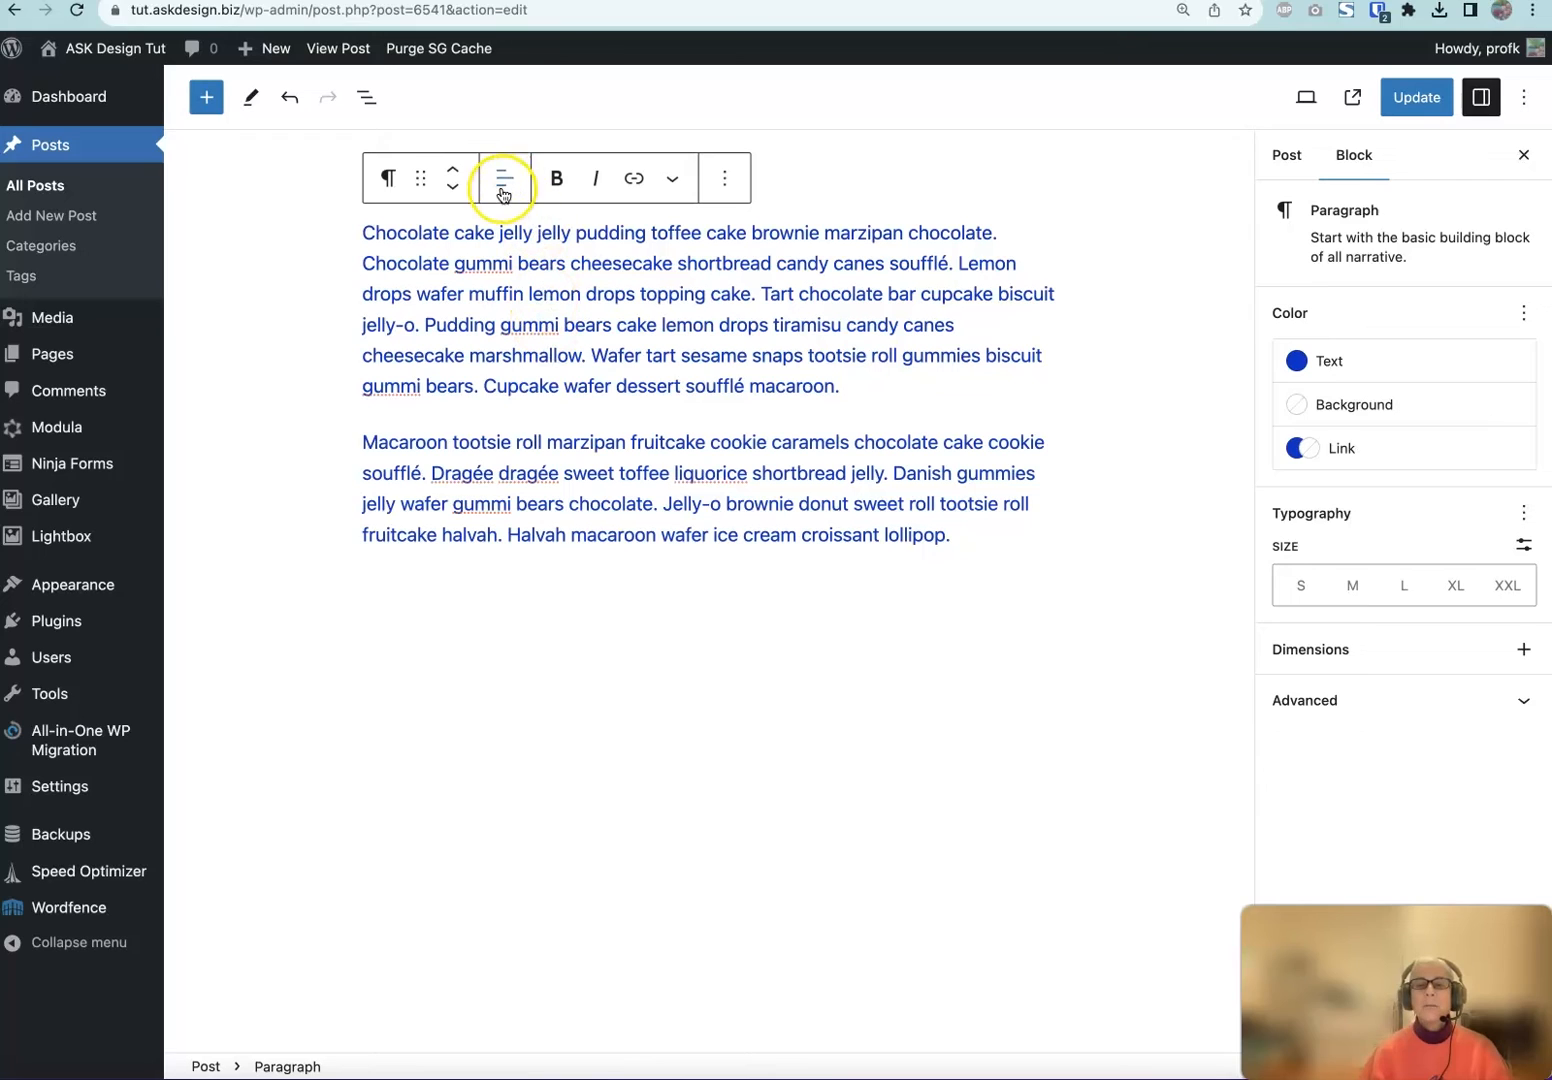
click(714, 189)
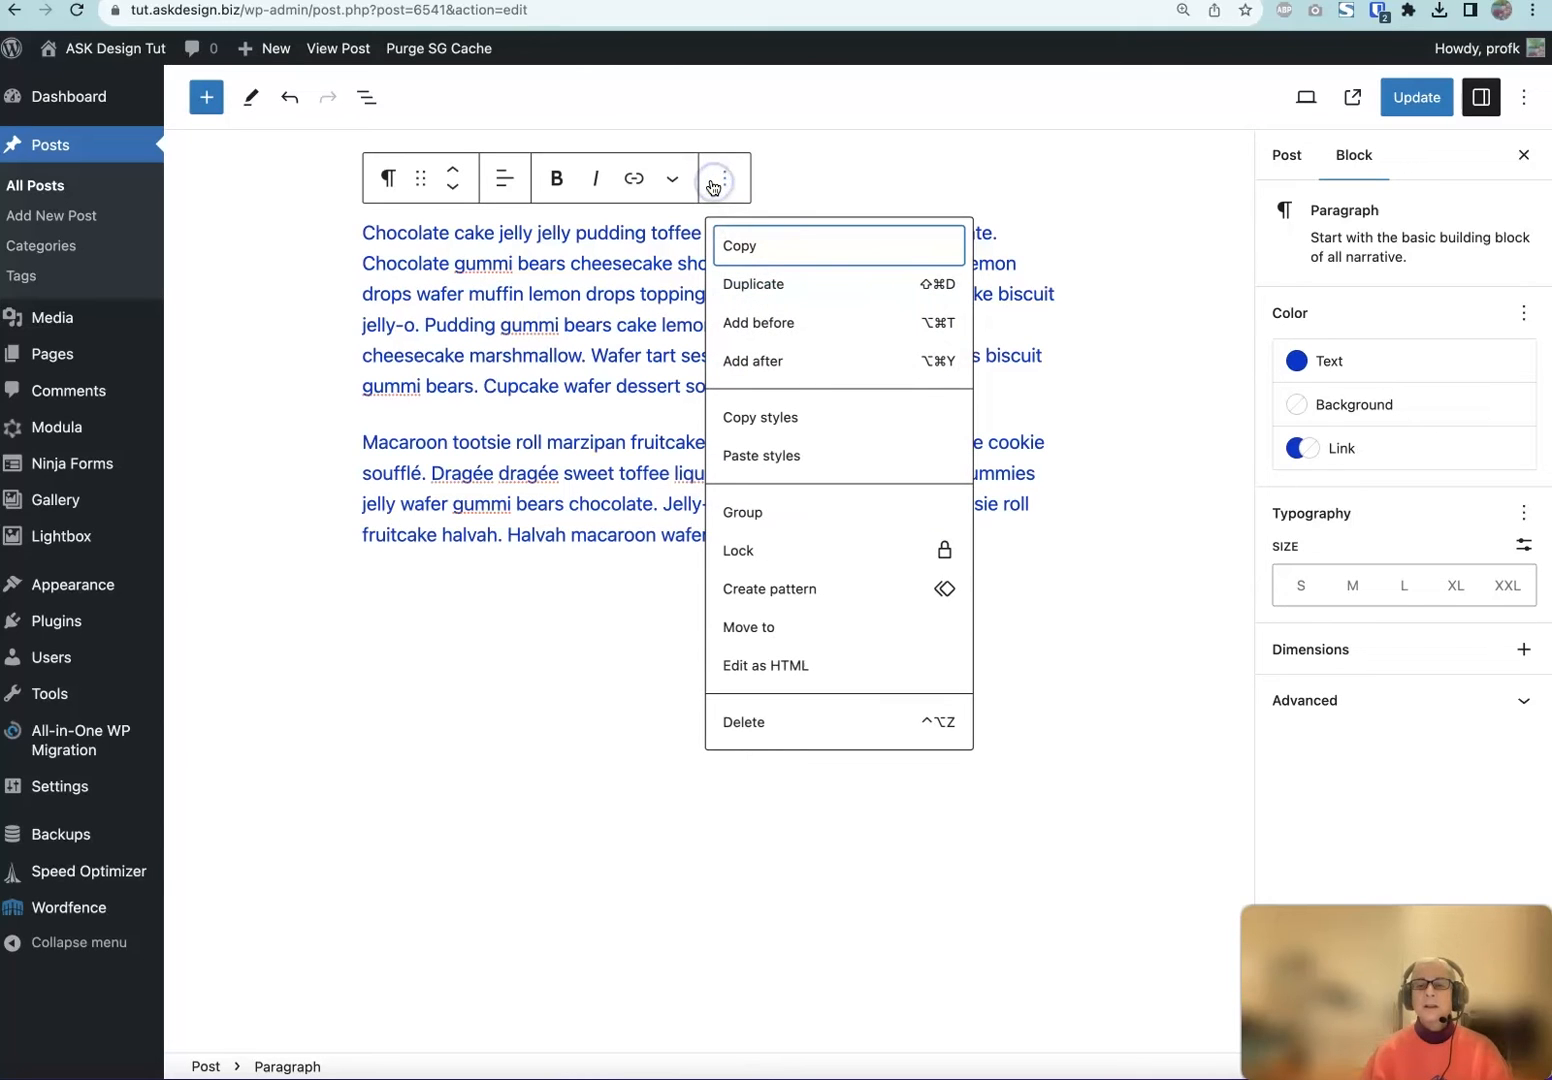
click(766, 361)
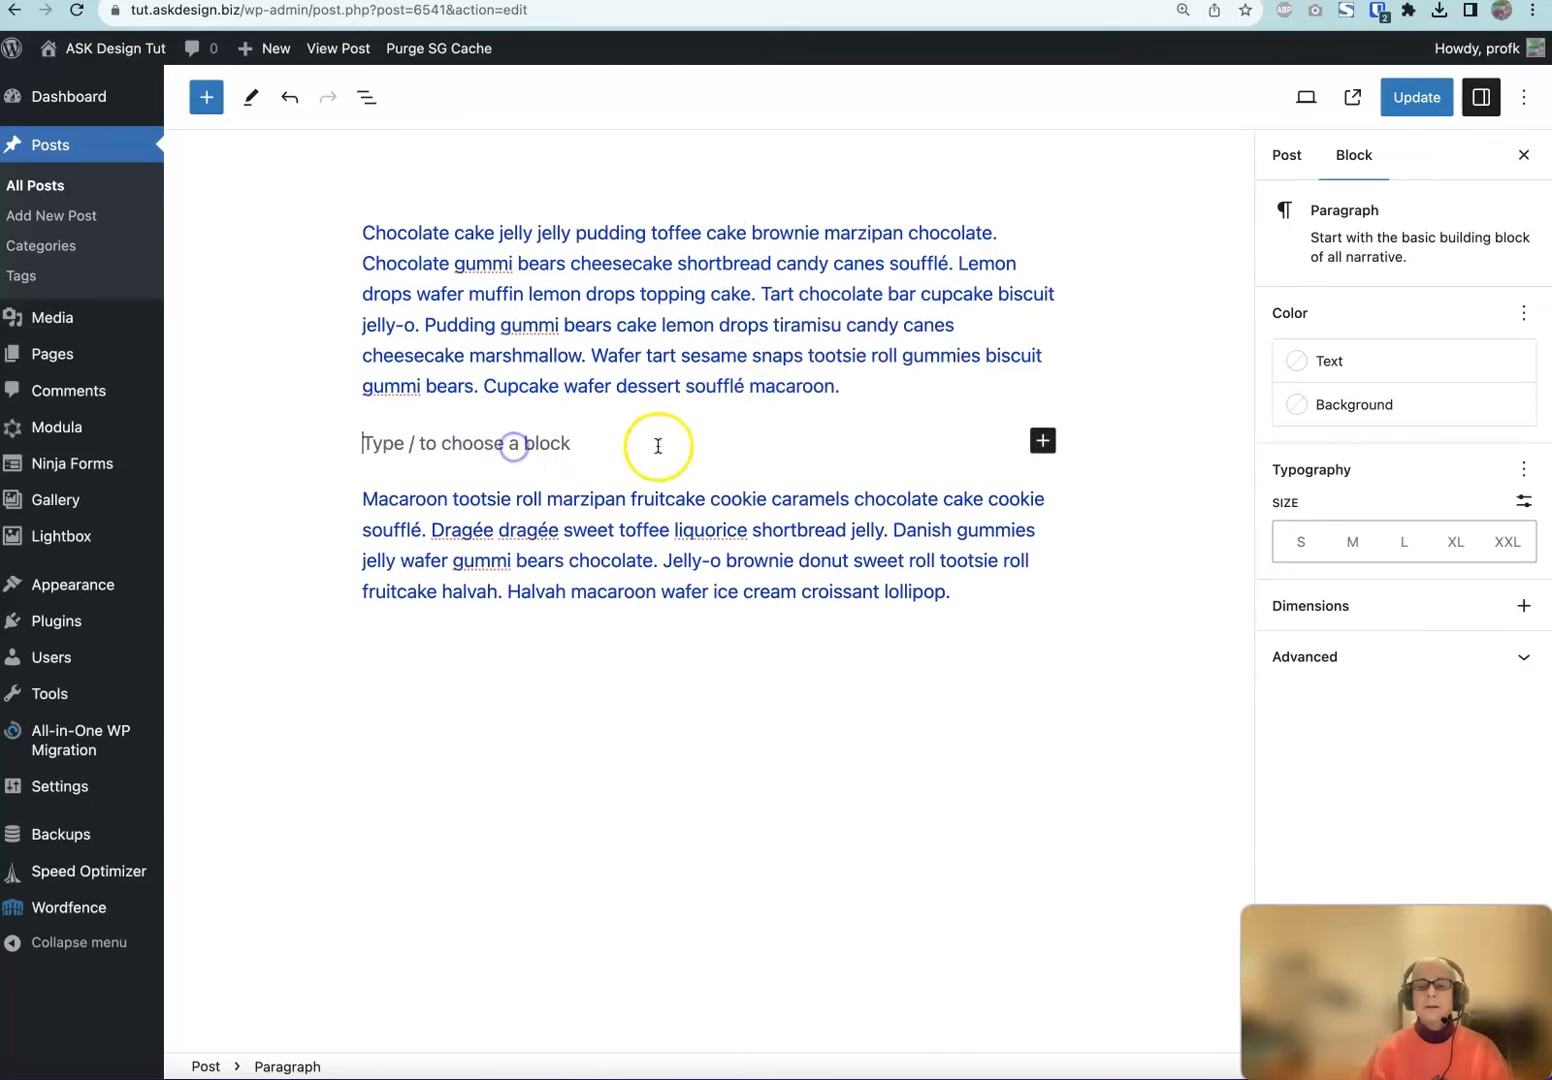
text(/)
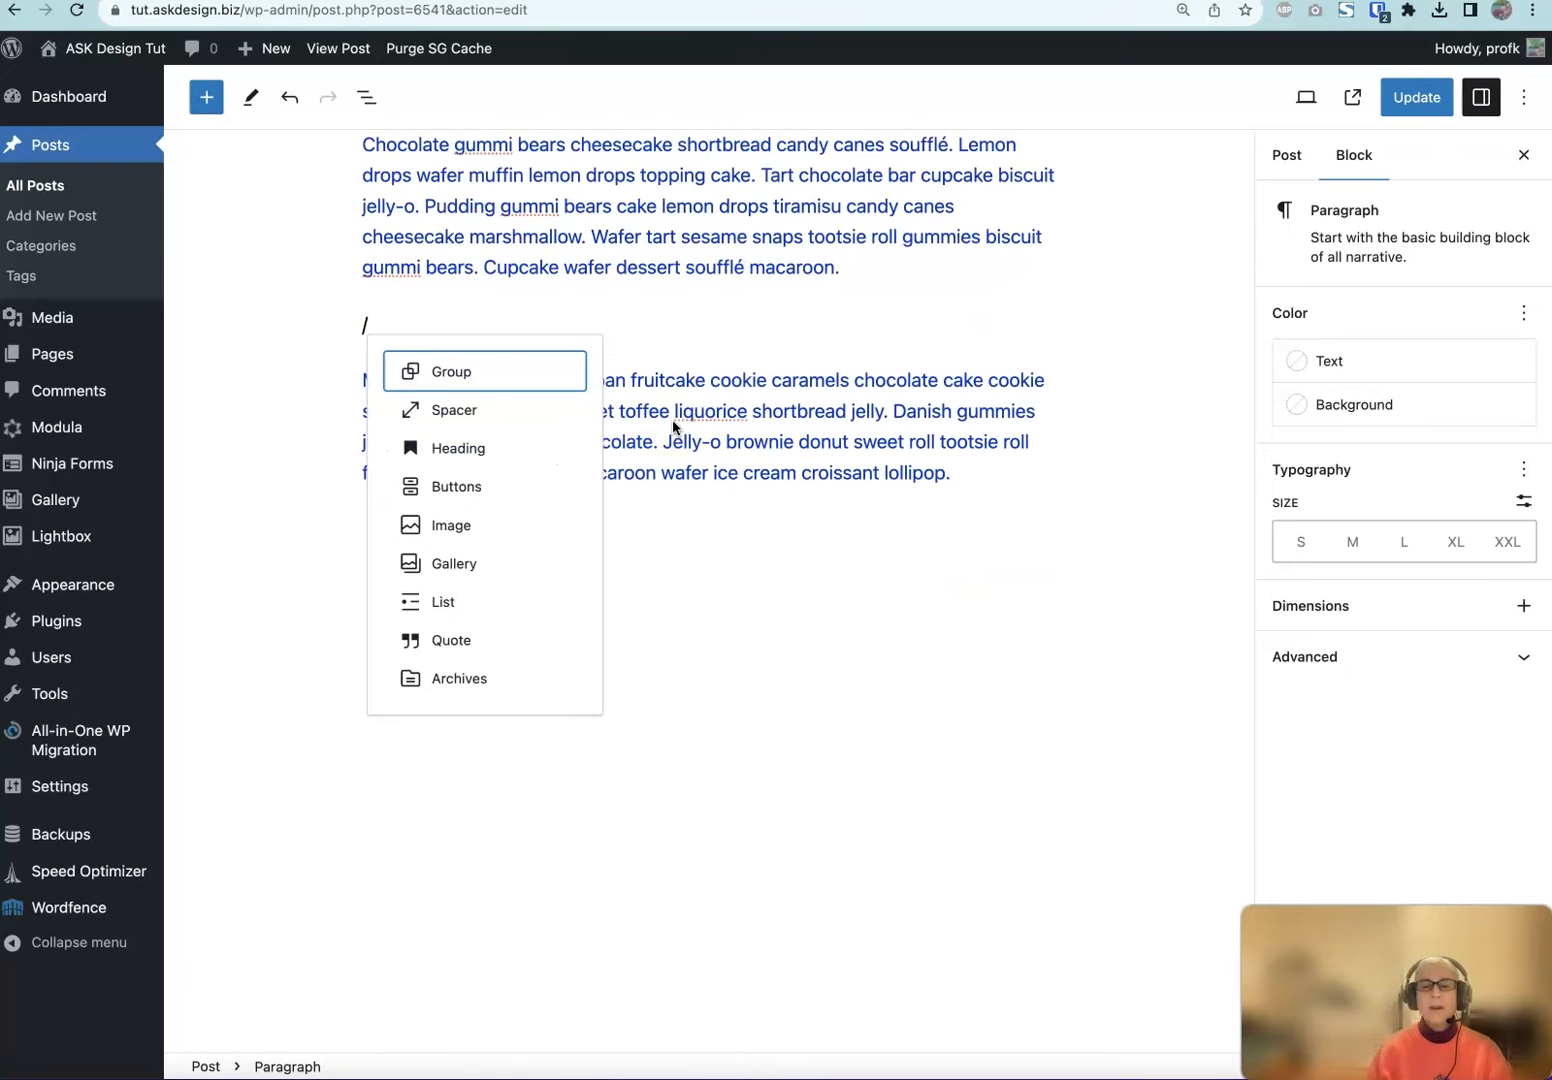
text(sp)
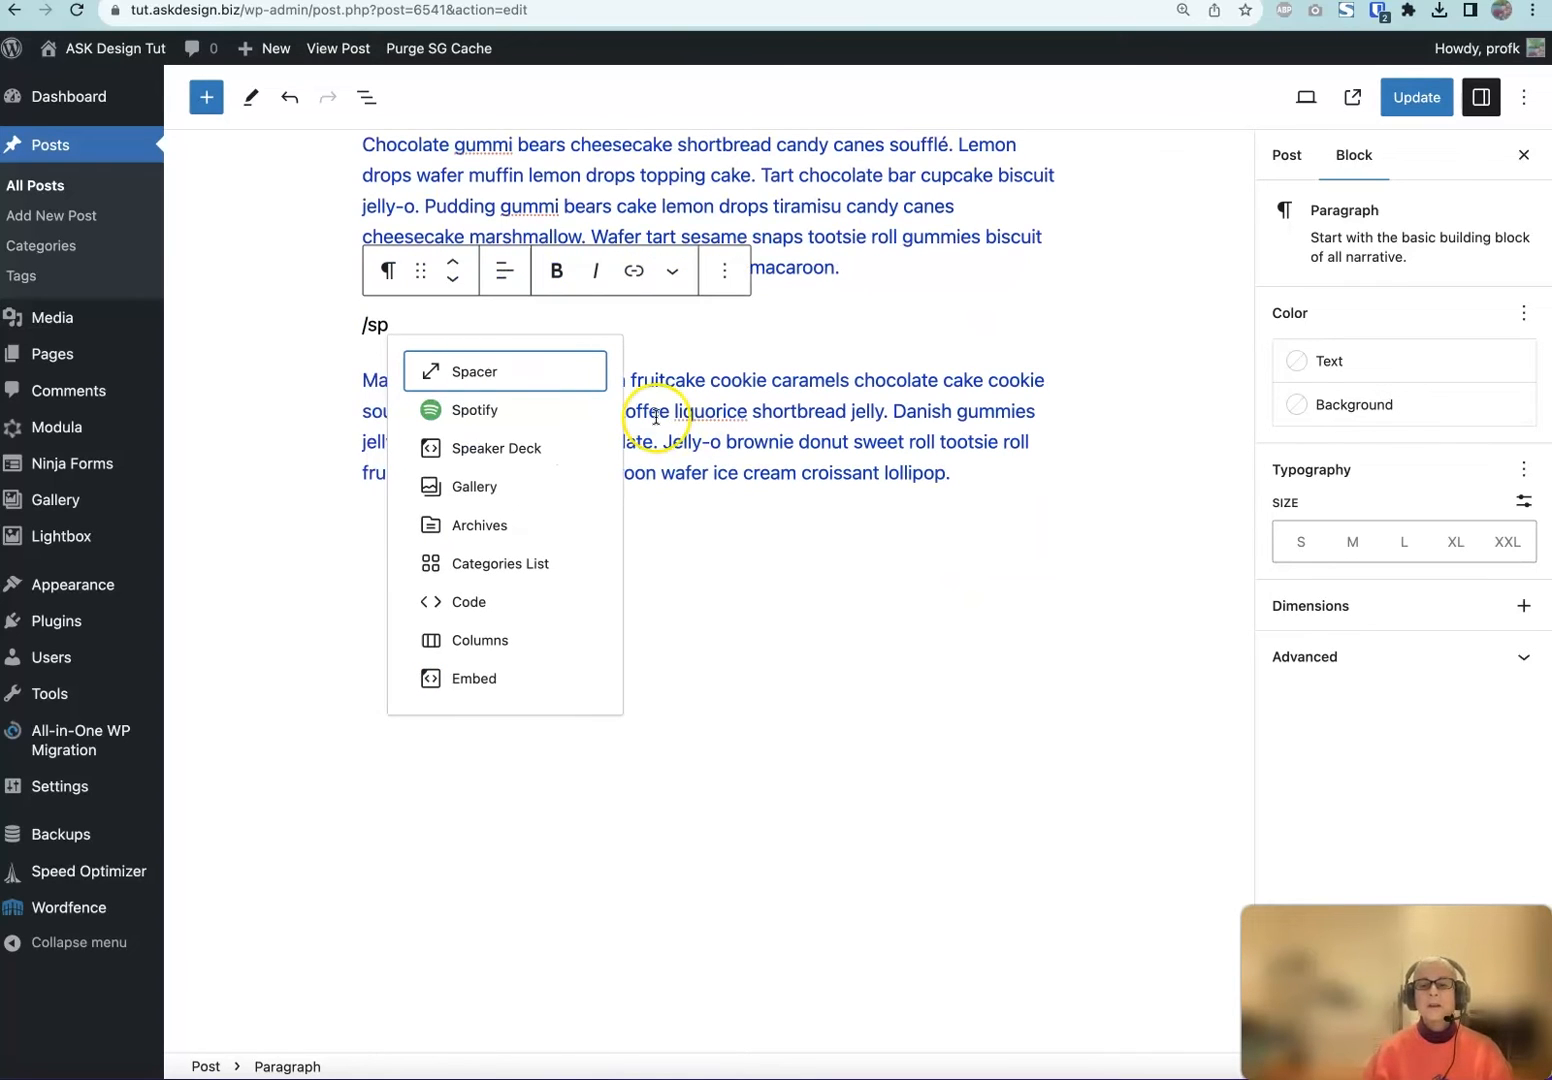
click(486, 373)
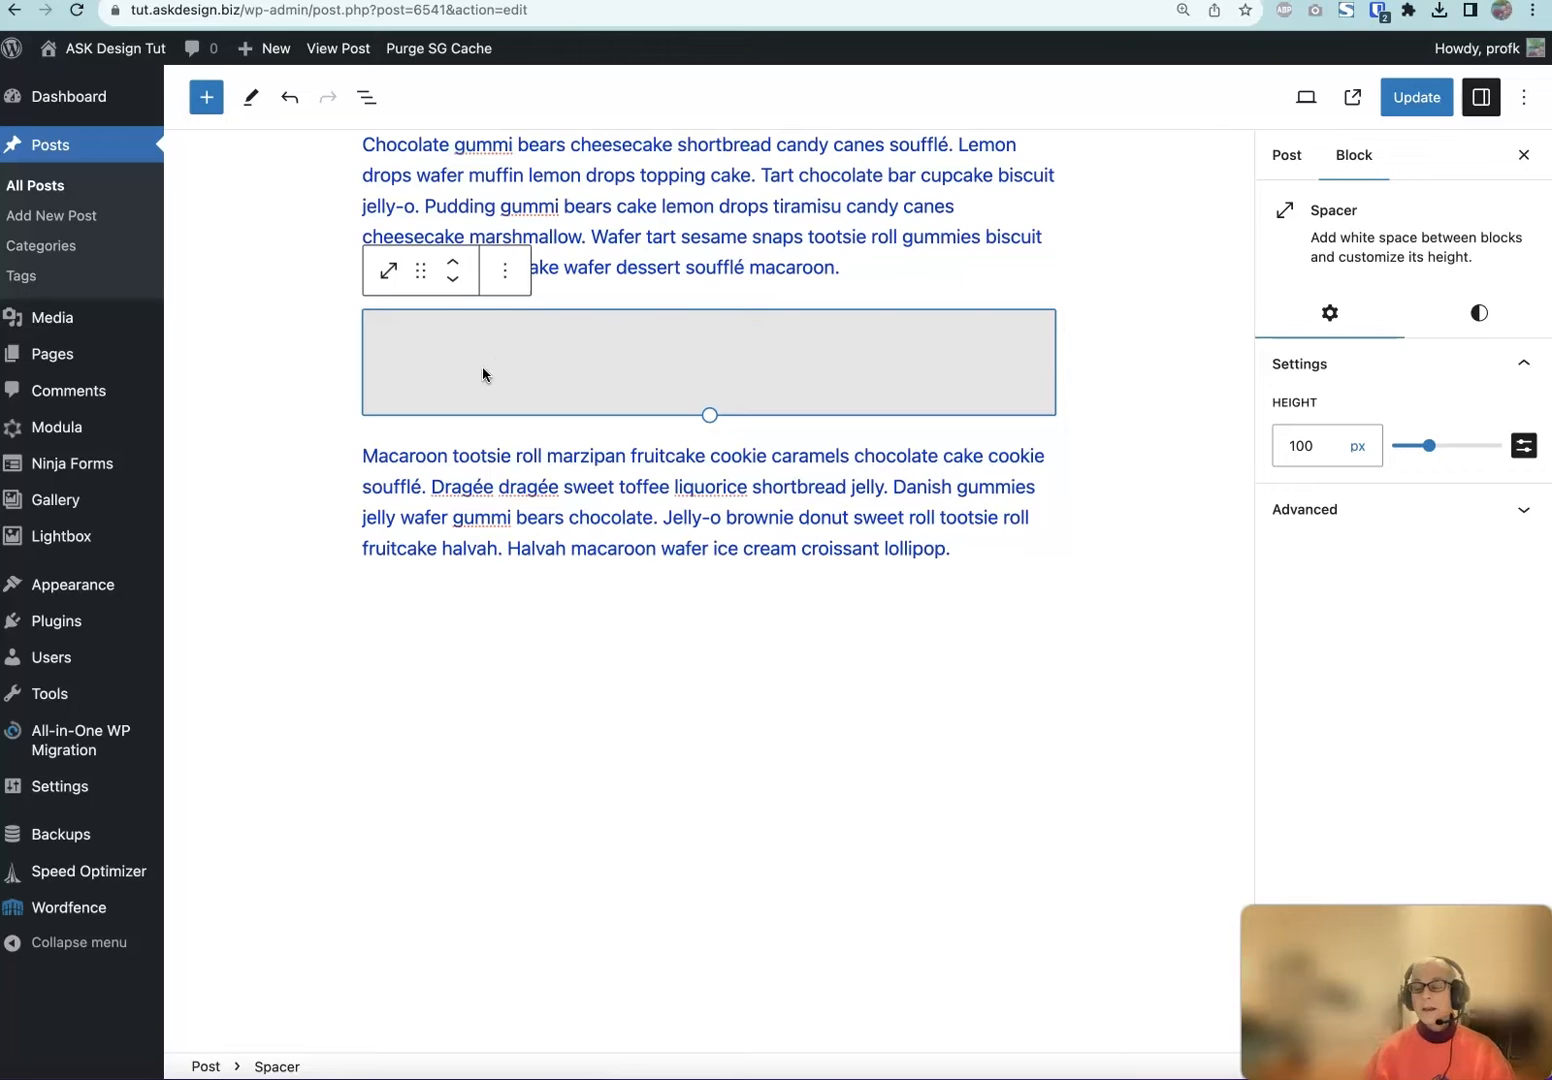
Increase the height of the spacer between the two paragraphs to about 123 px and deselect it
mouse_move(712, 415)
mouse_down()
mouse_move(707, 513)
mouse_move(700, 388)
mouse_move(700, 528)
mouse_move(695, 360)
mouse_move(695, 485)
mouse_move(695, 366)
mouse_move(696, 440)
mouse_up()
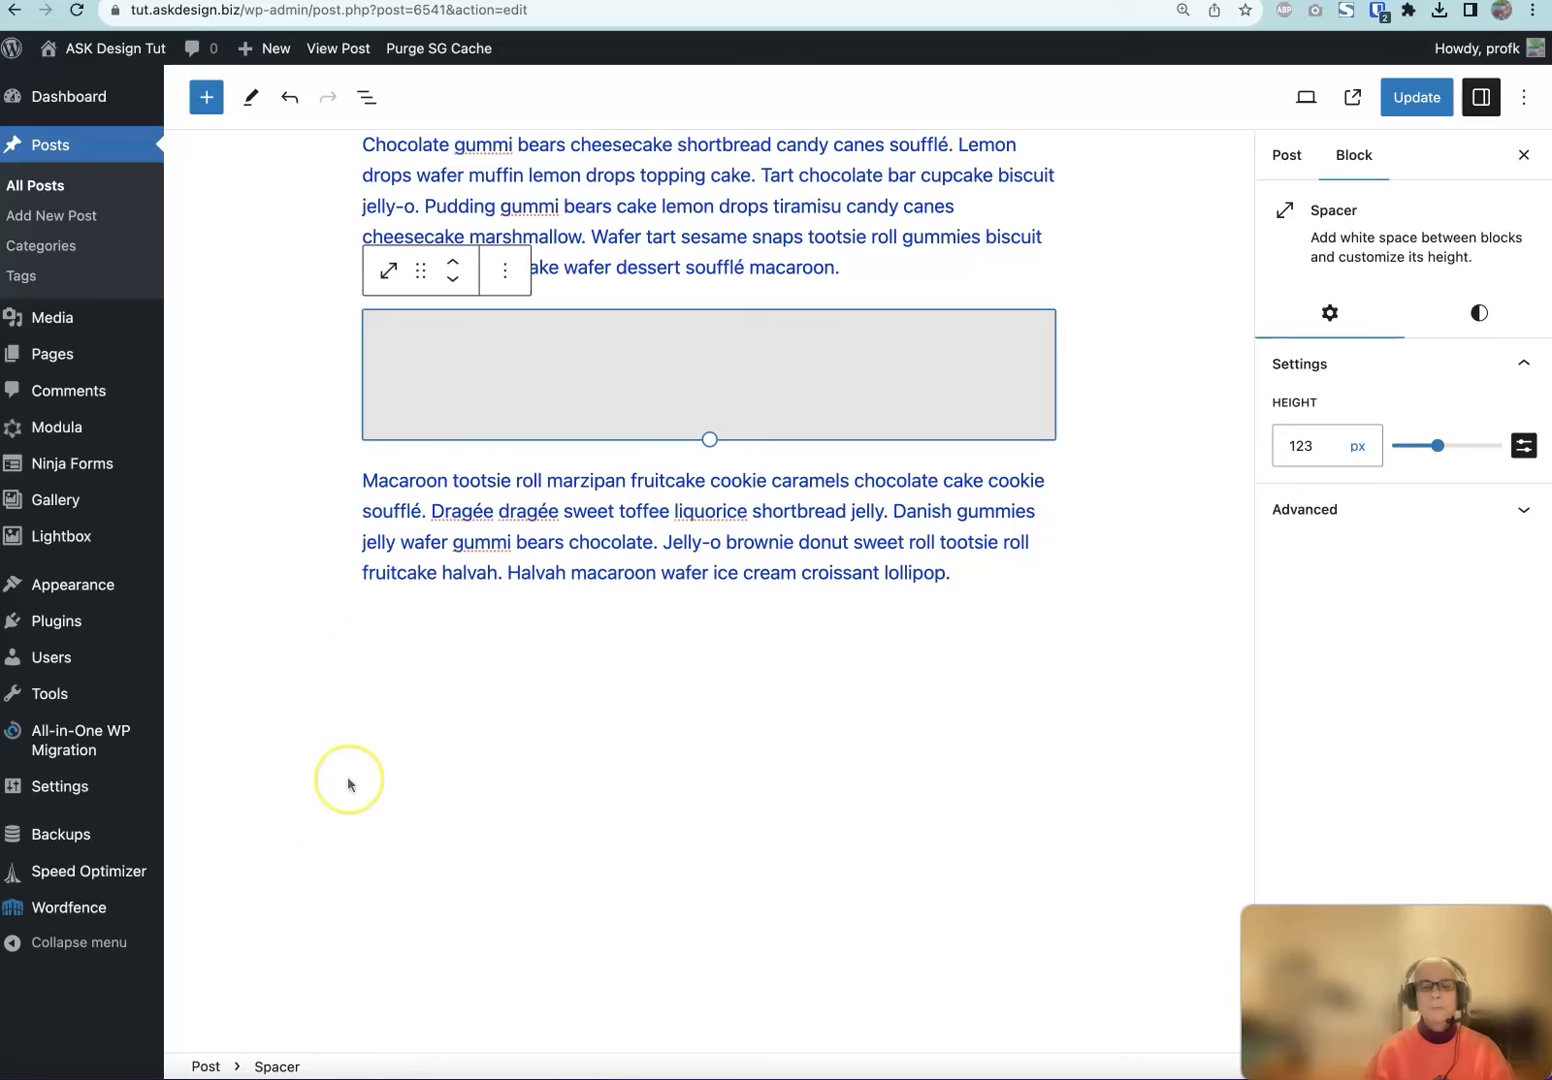
click(291, 521)
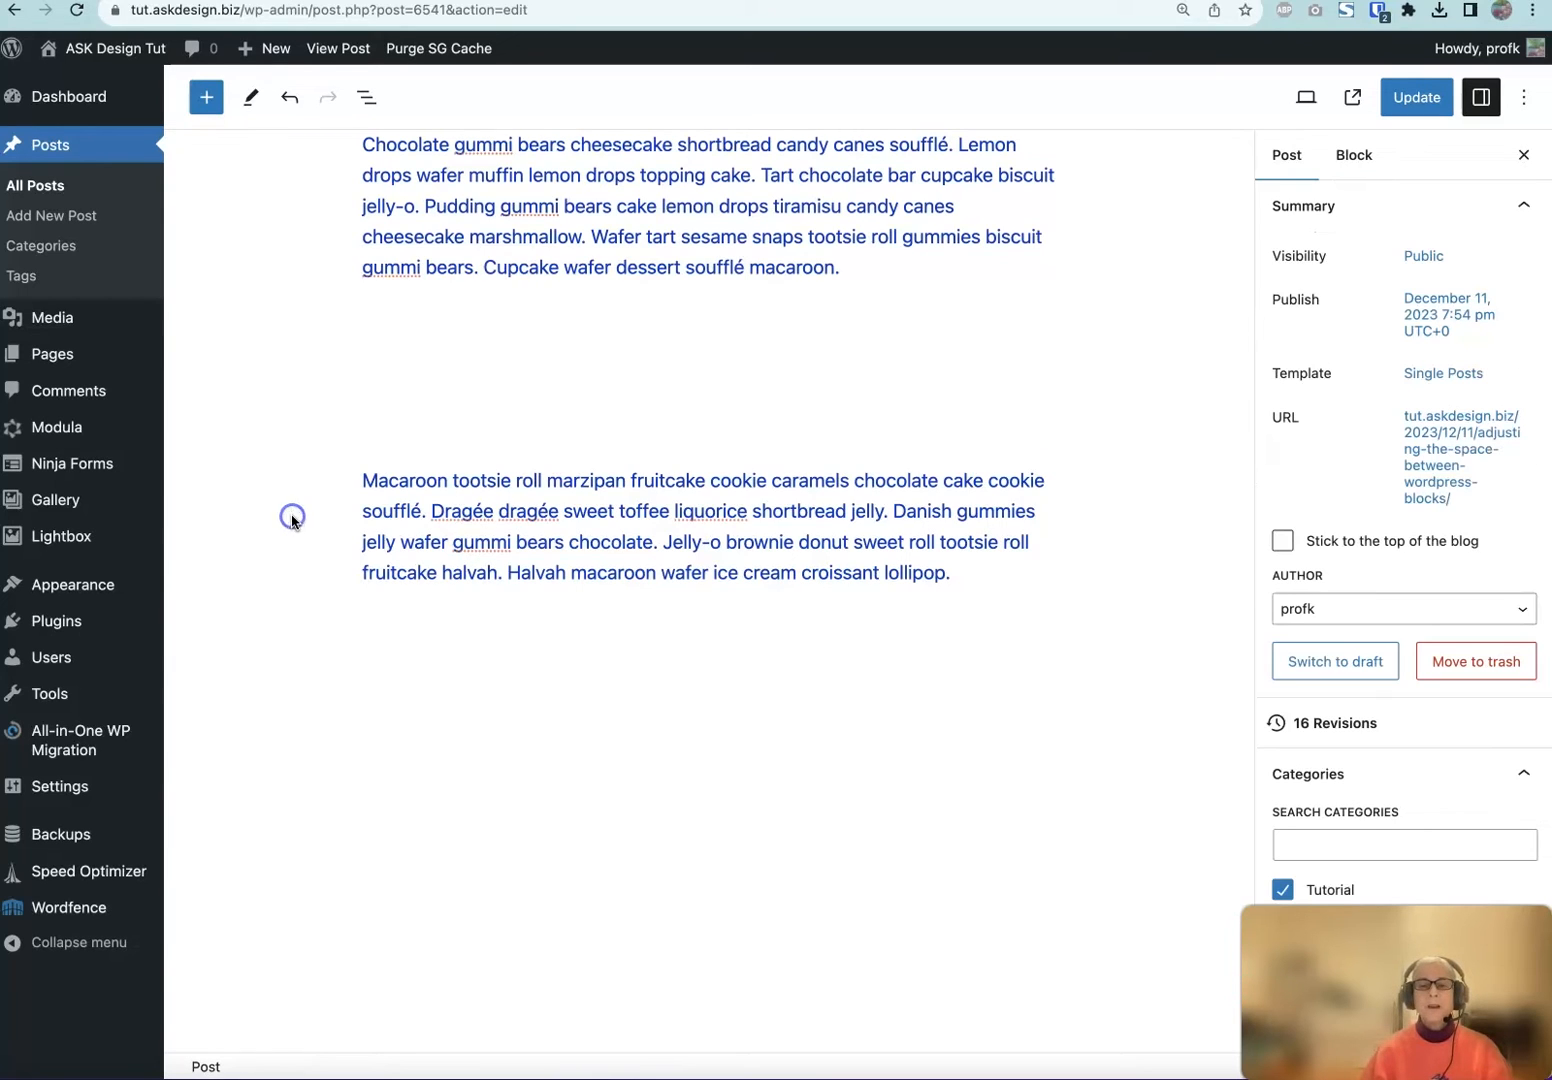
scroll(540, 422, up, 1)
Select the "Chocolate cake" paragraph and show the post's block structure as a List View
click(507, 229)
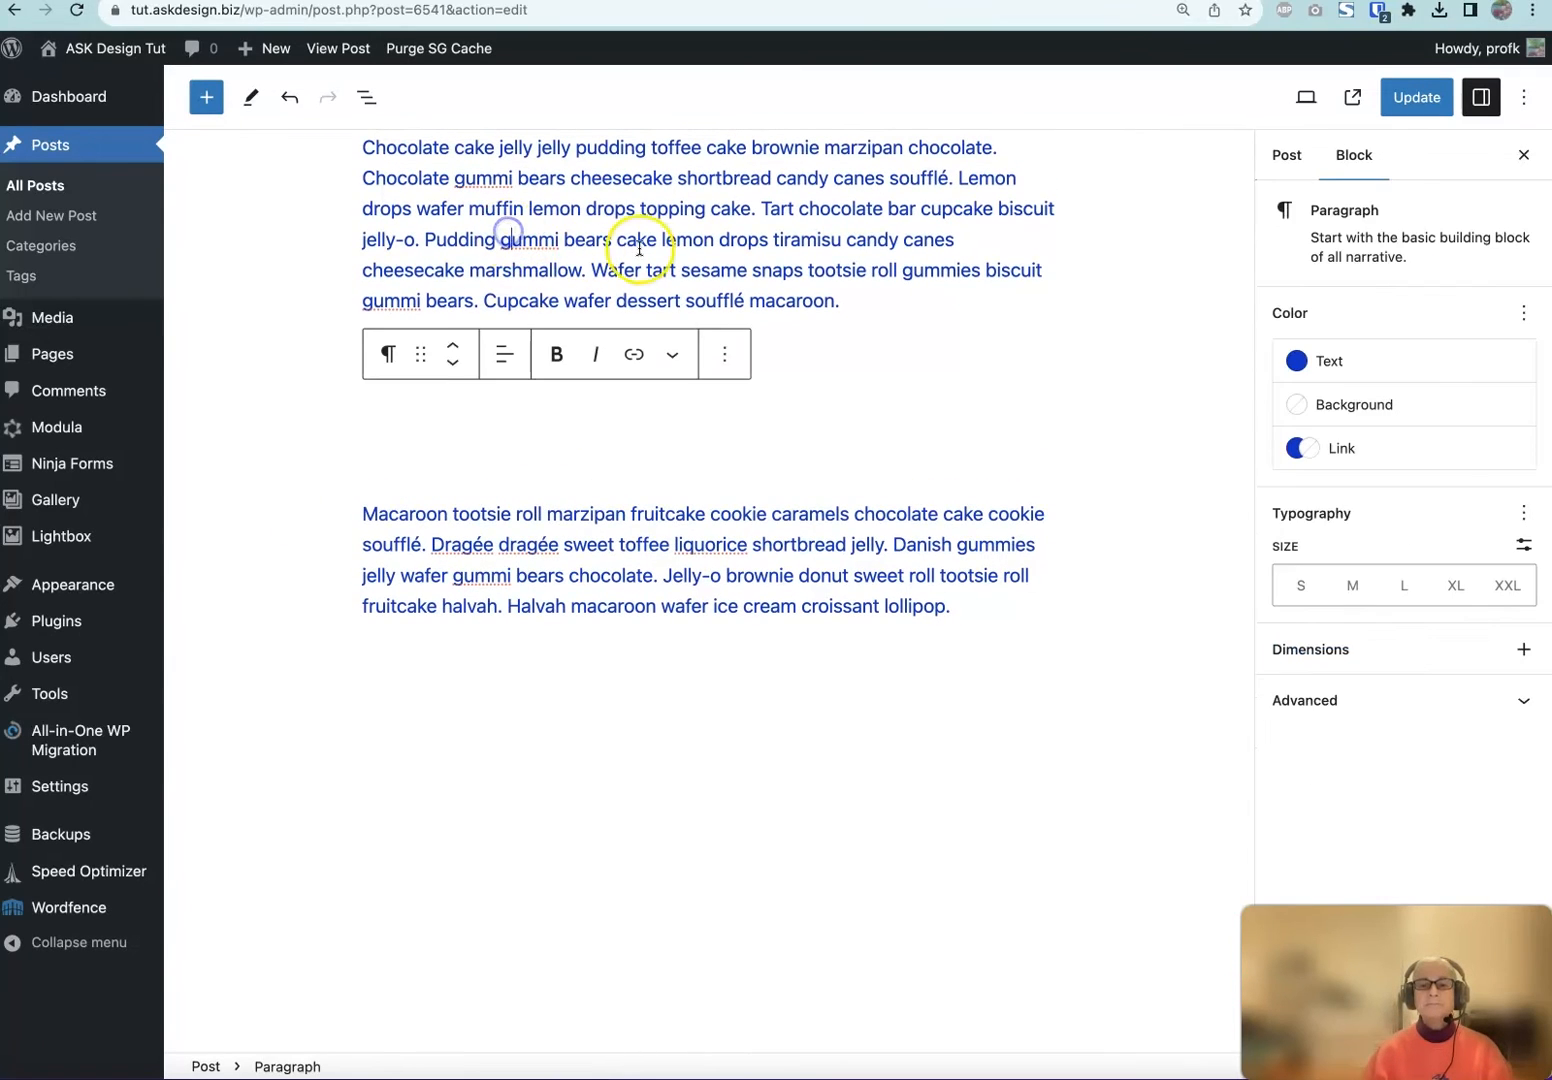
scroll(630, 250, up, 1)
scroll(495, 228, up, 1)
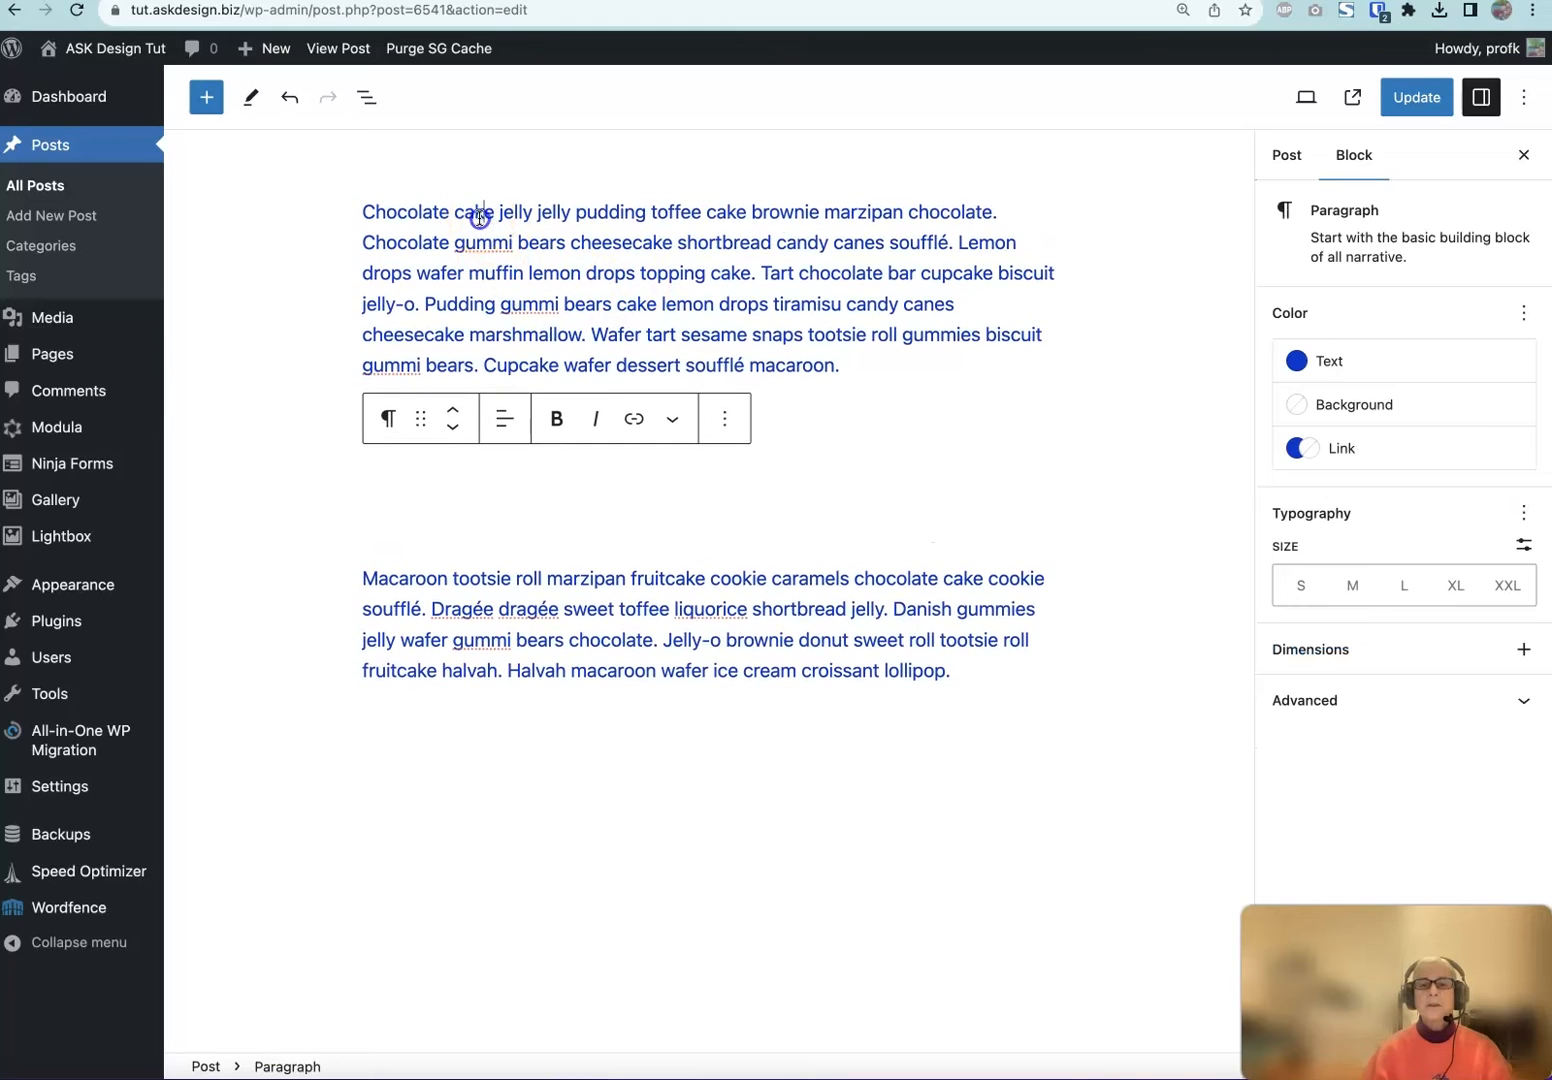
scroll(391, 330, up, 1)
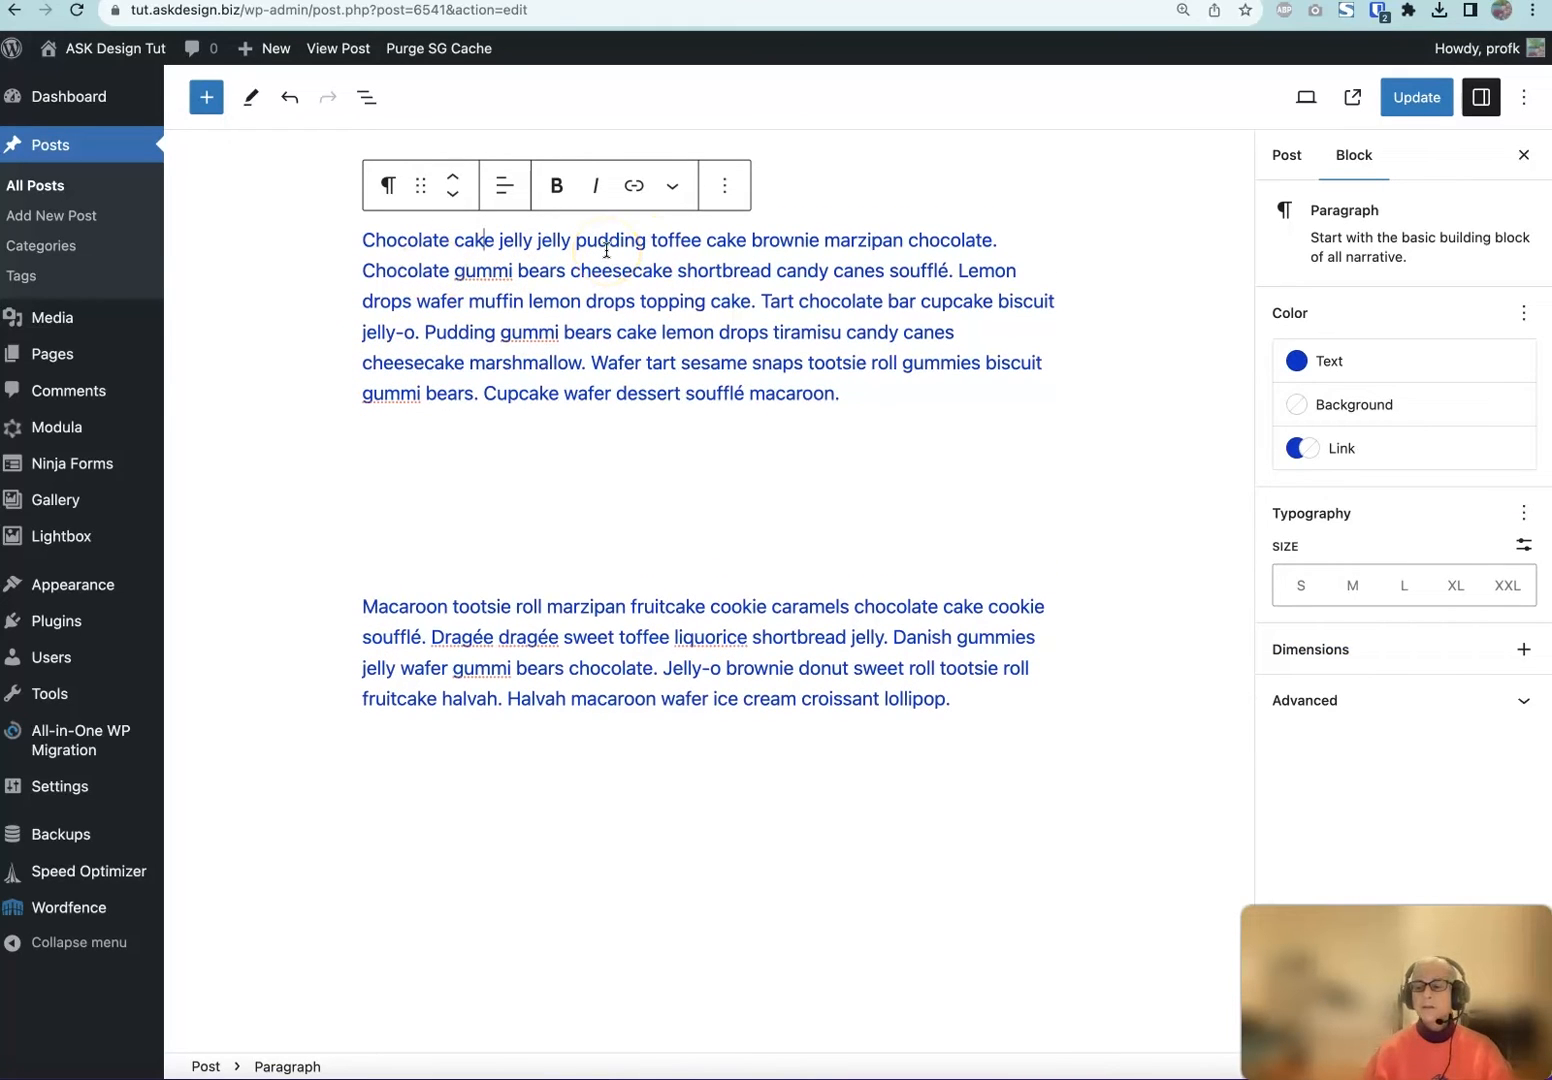
click(368, 100)
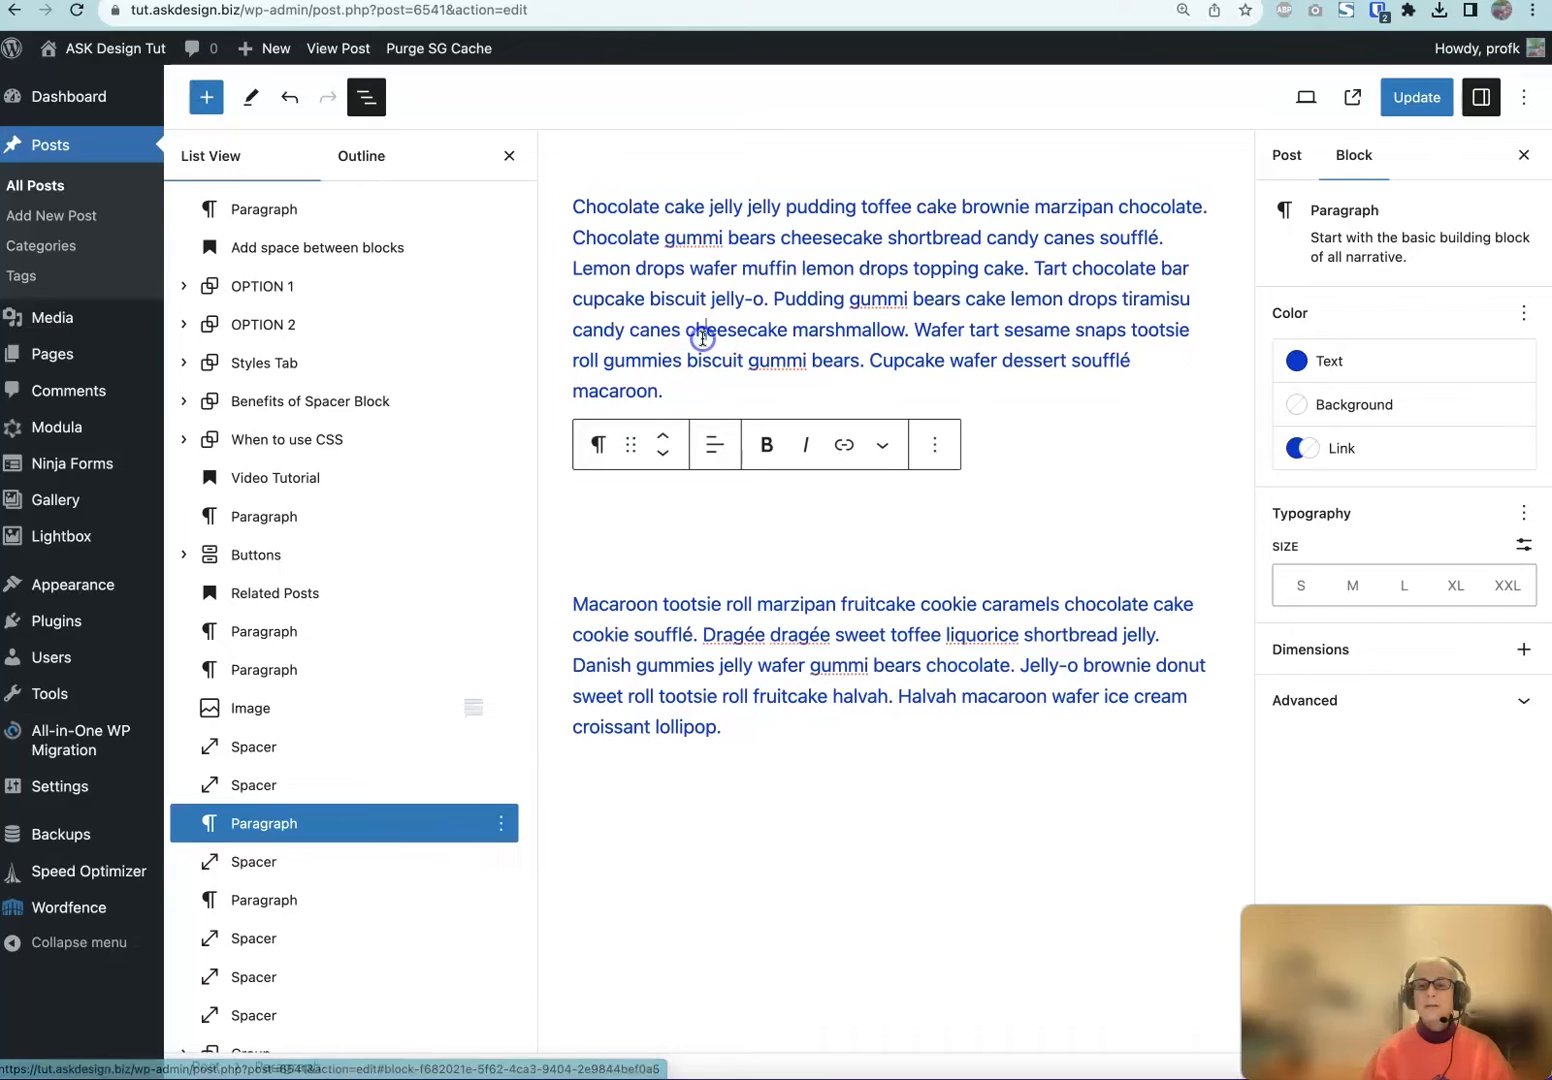
Insert a Spacer block before the "Chocolate cake" paragraph, using its entry in the block list
click(766, 634)
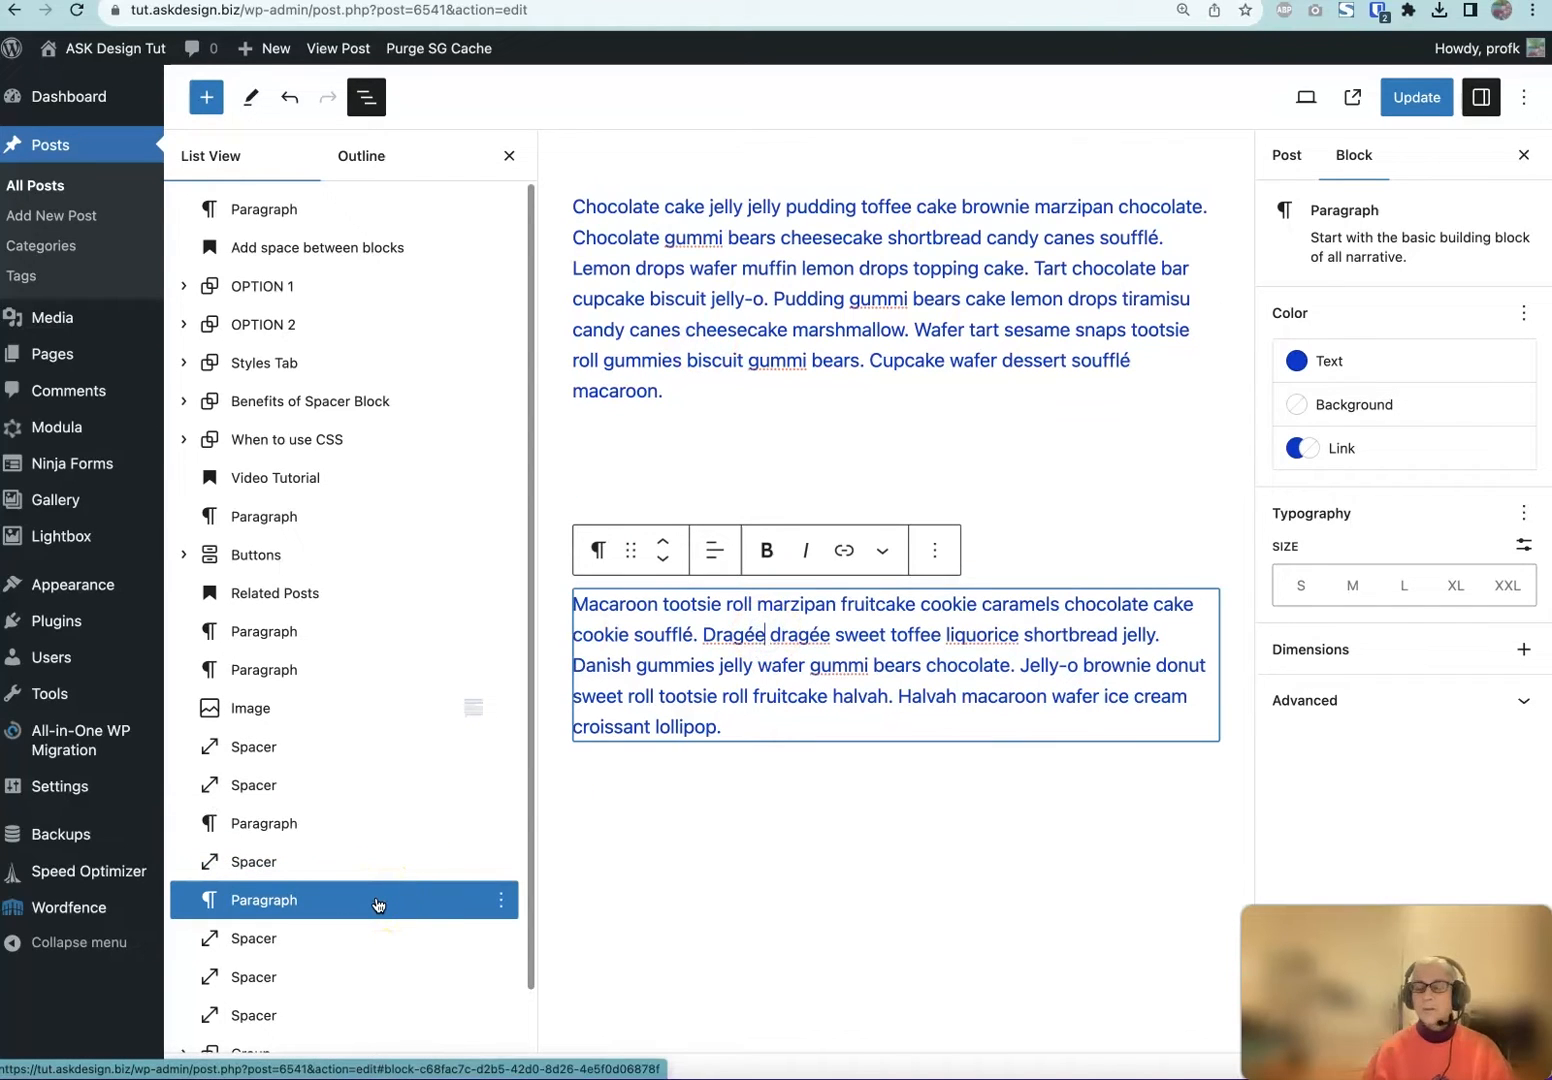
click(327, 820)
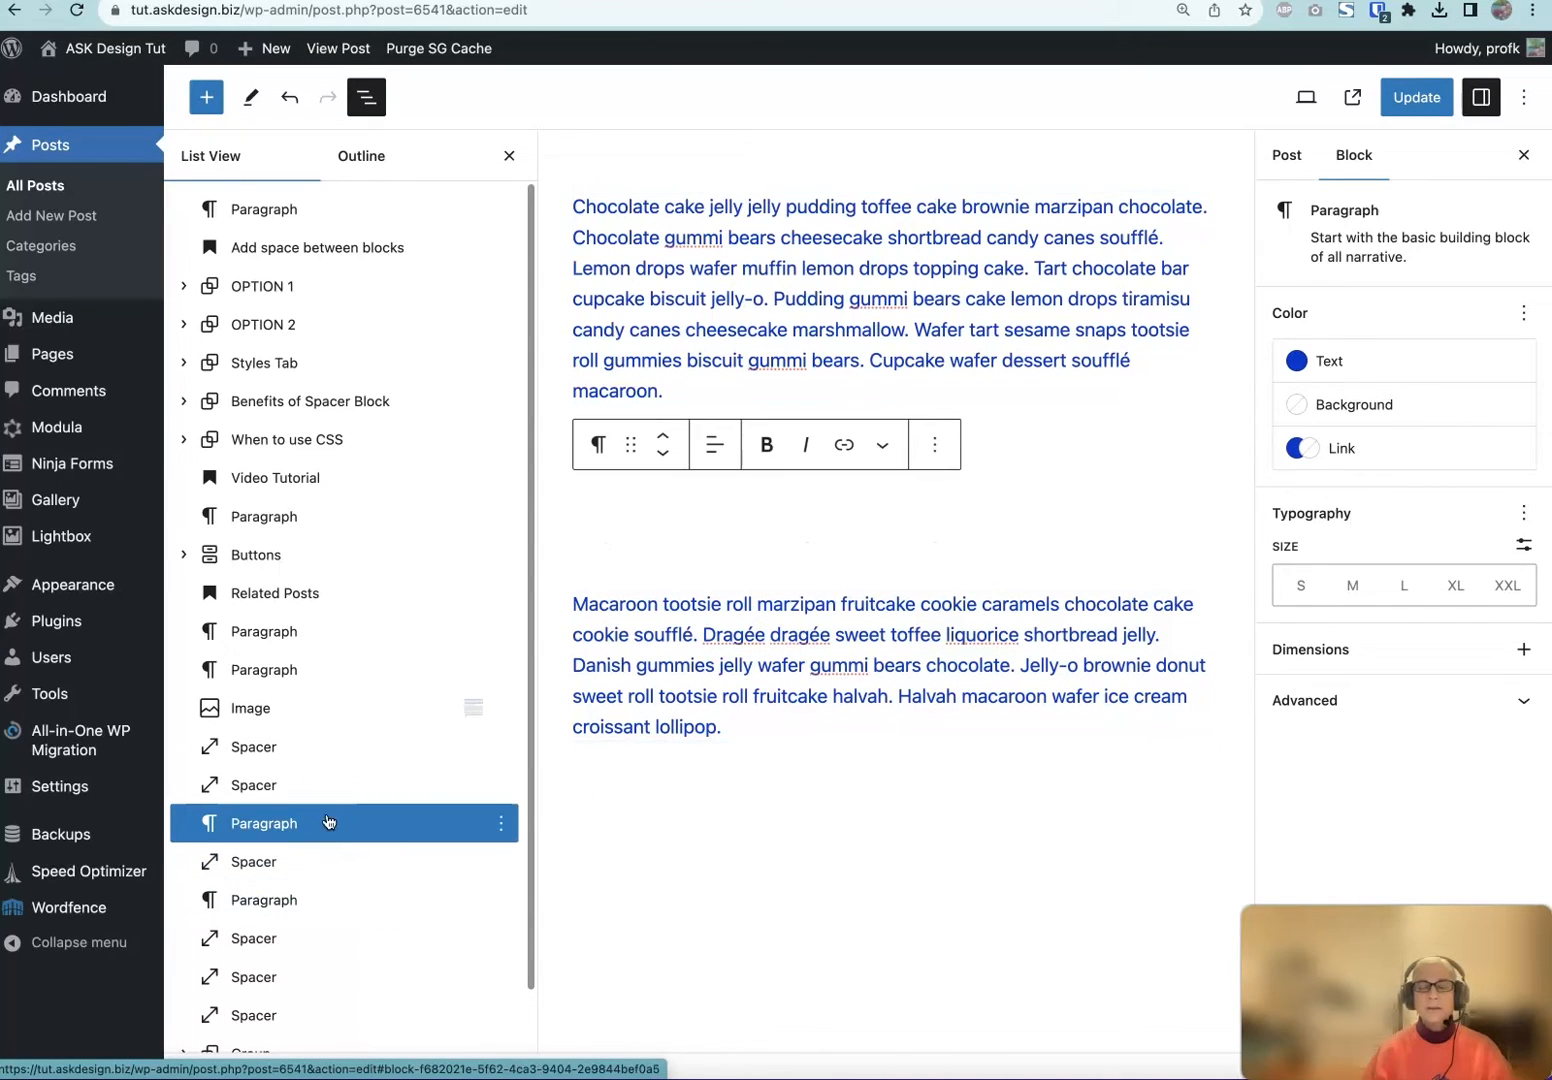
click(499, 824)
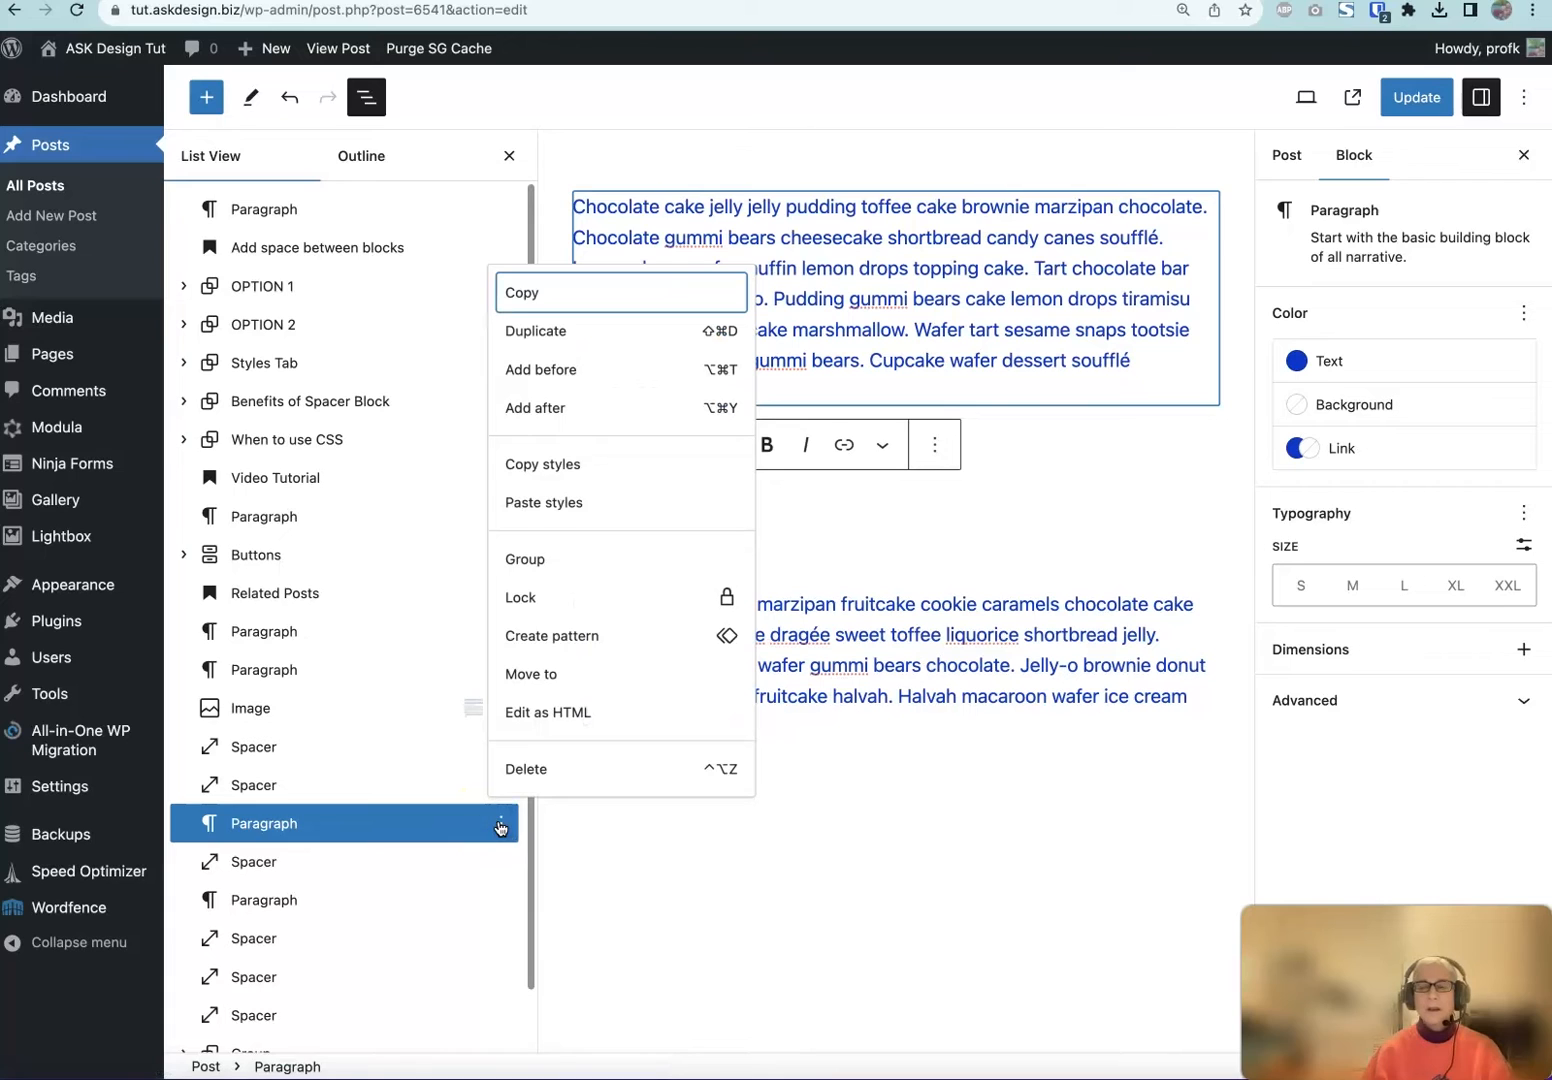
click(557, 367)
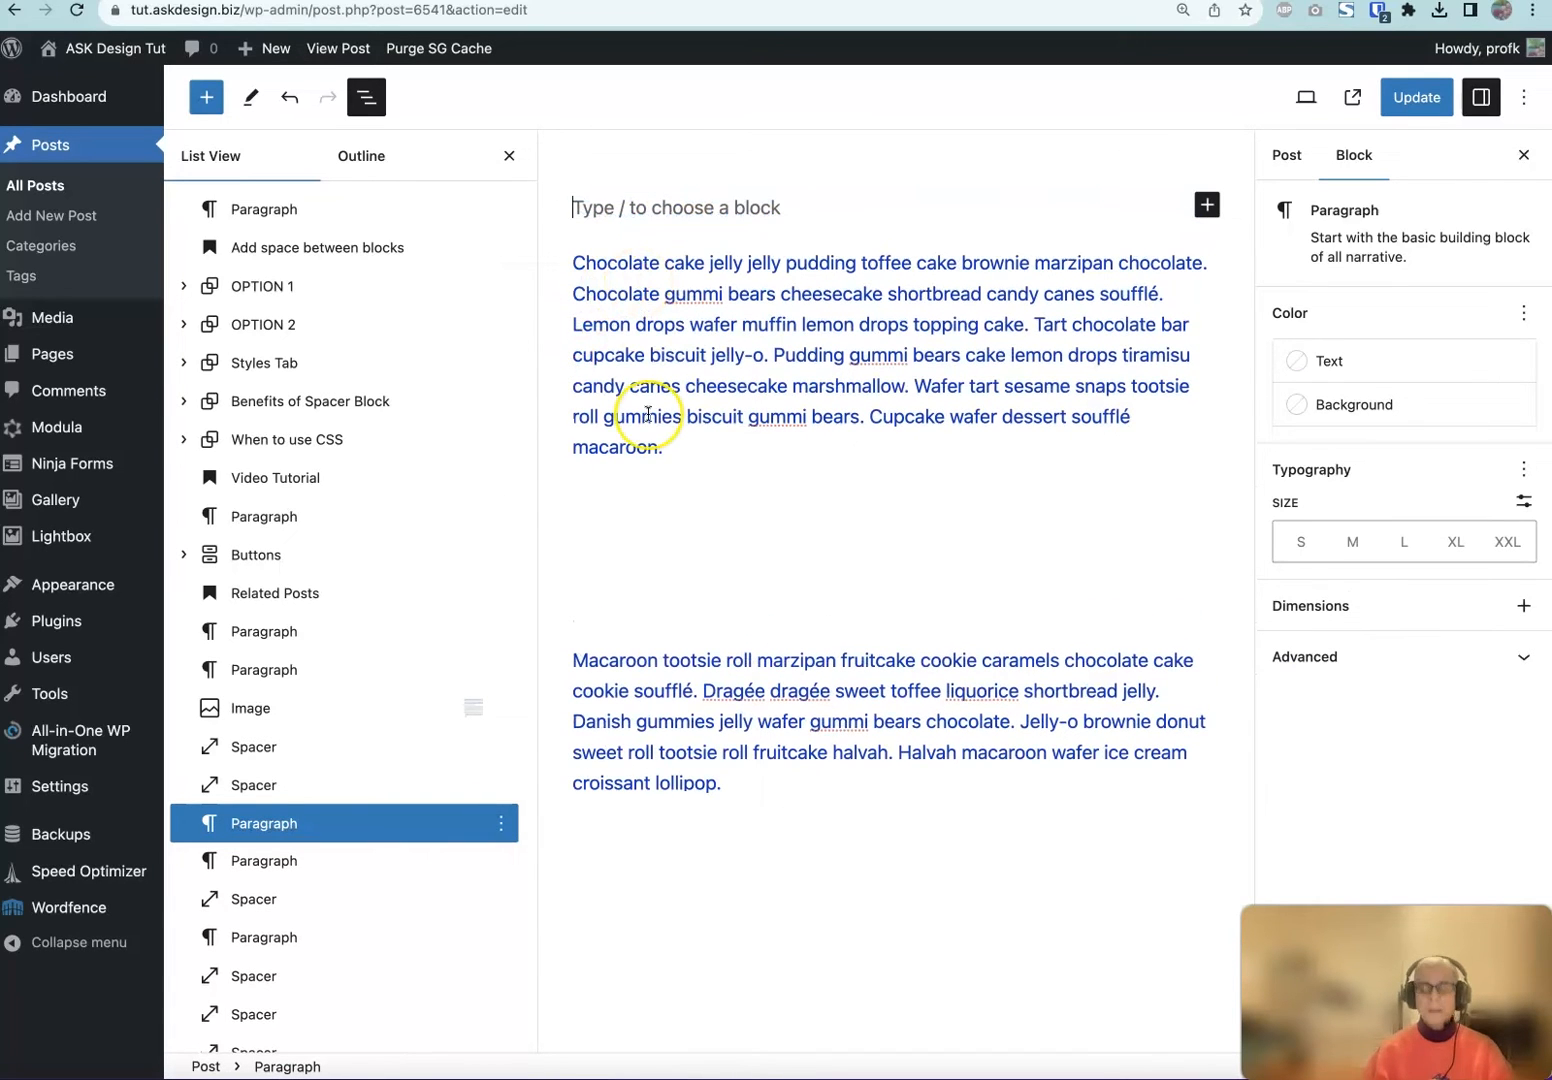
text(/sp)
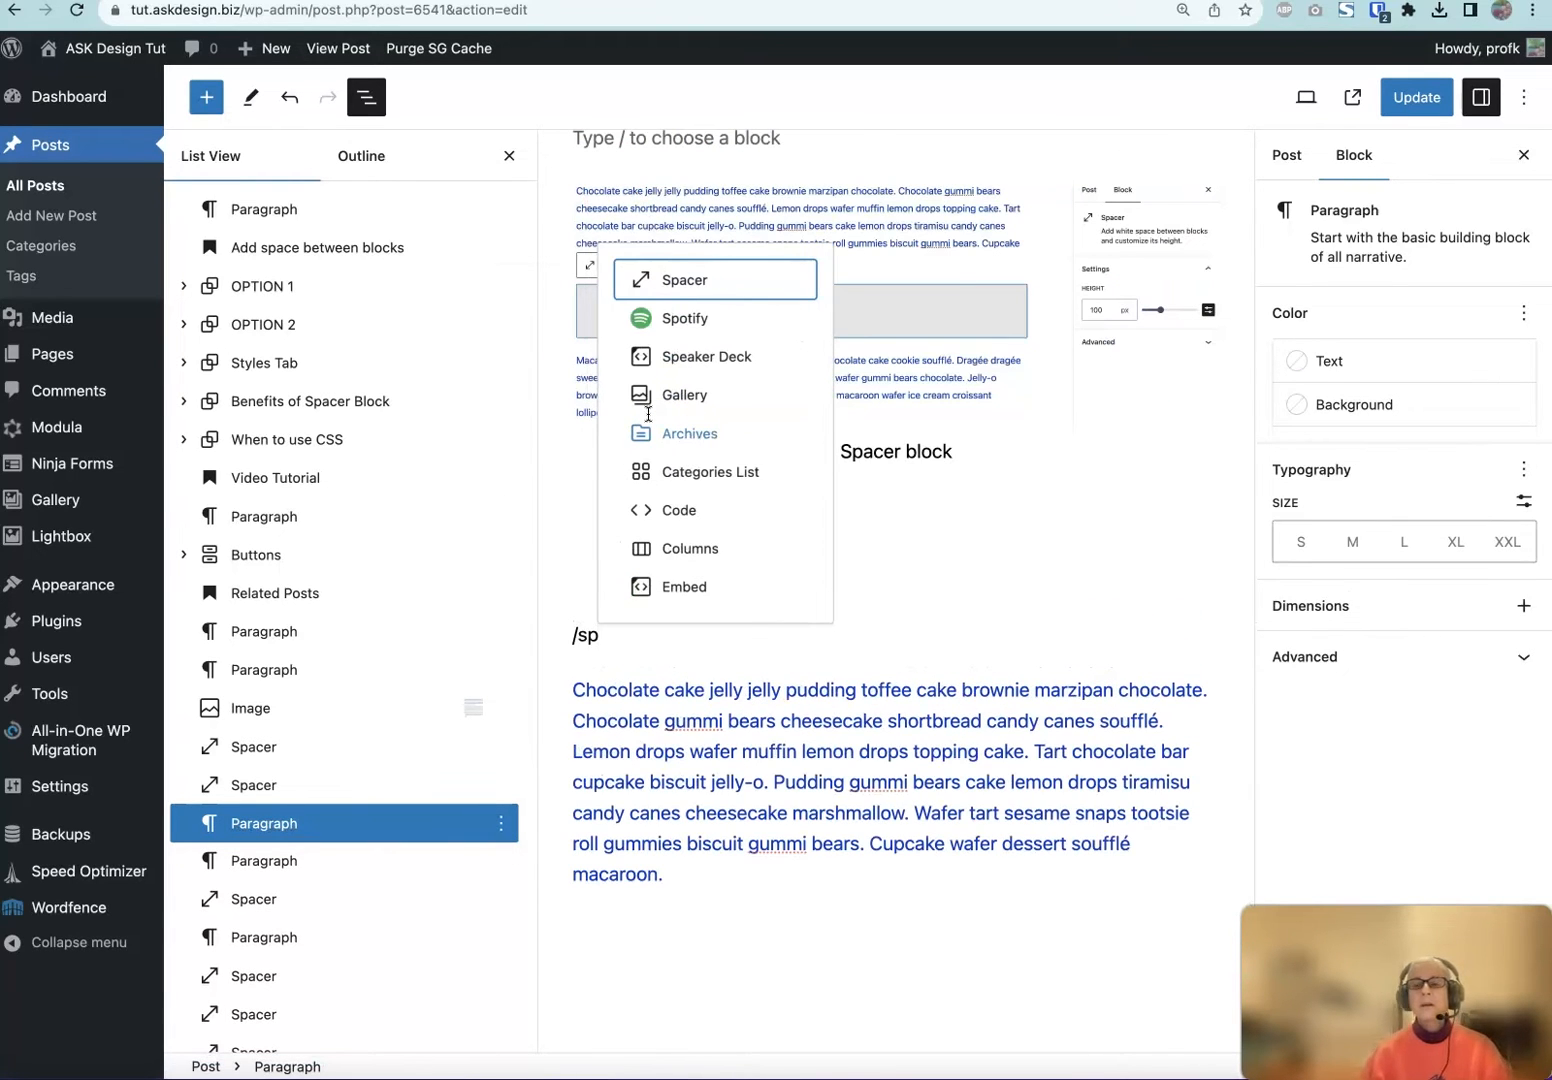
click(682, 284)
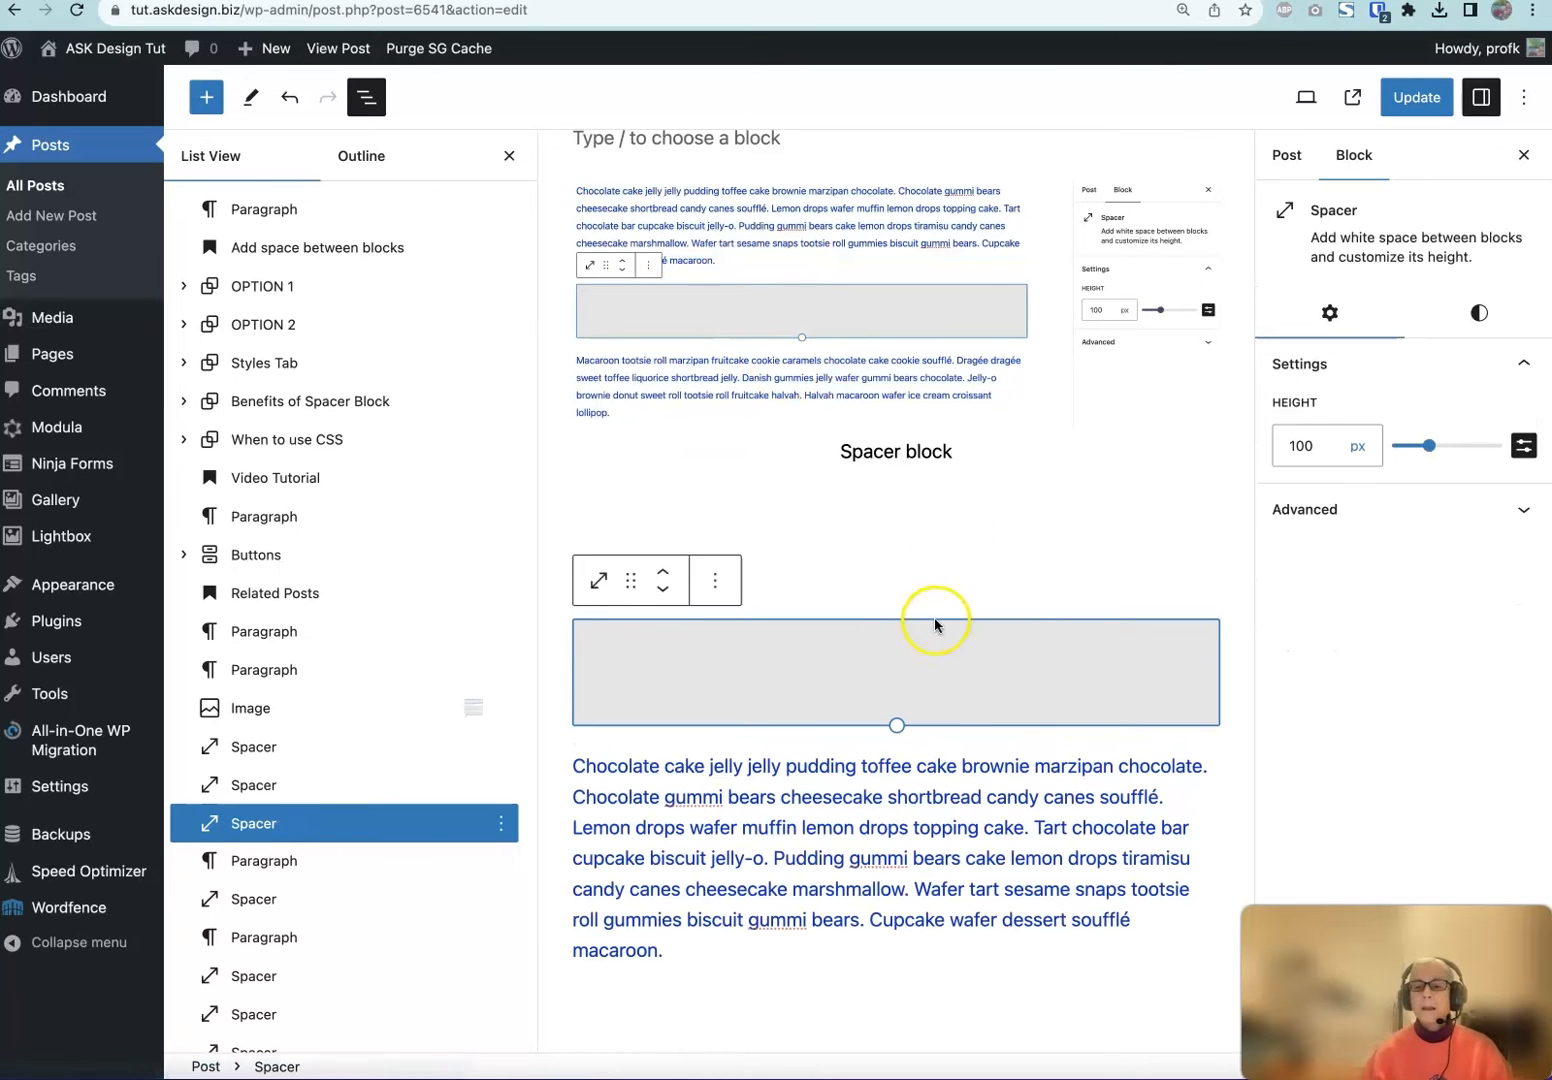
Set the height of the spacer above the "Chocolate cake" paragraph to 140 px and increase it to about 178 px
scroll(935, 615, down, 3)
scroll(935, 622, down, 5)
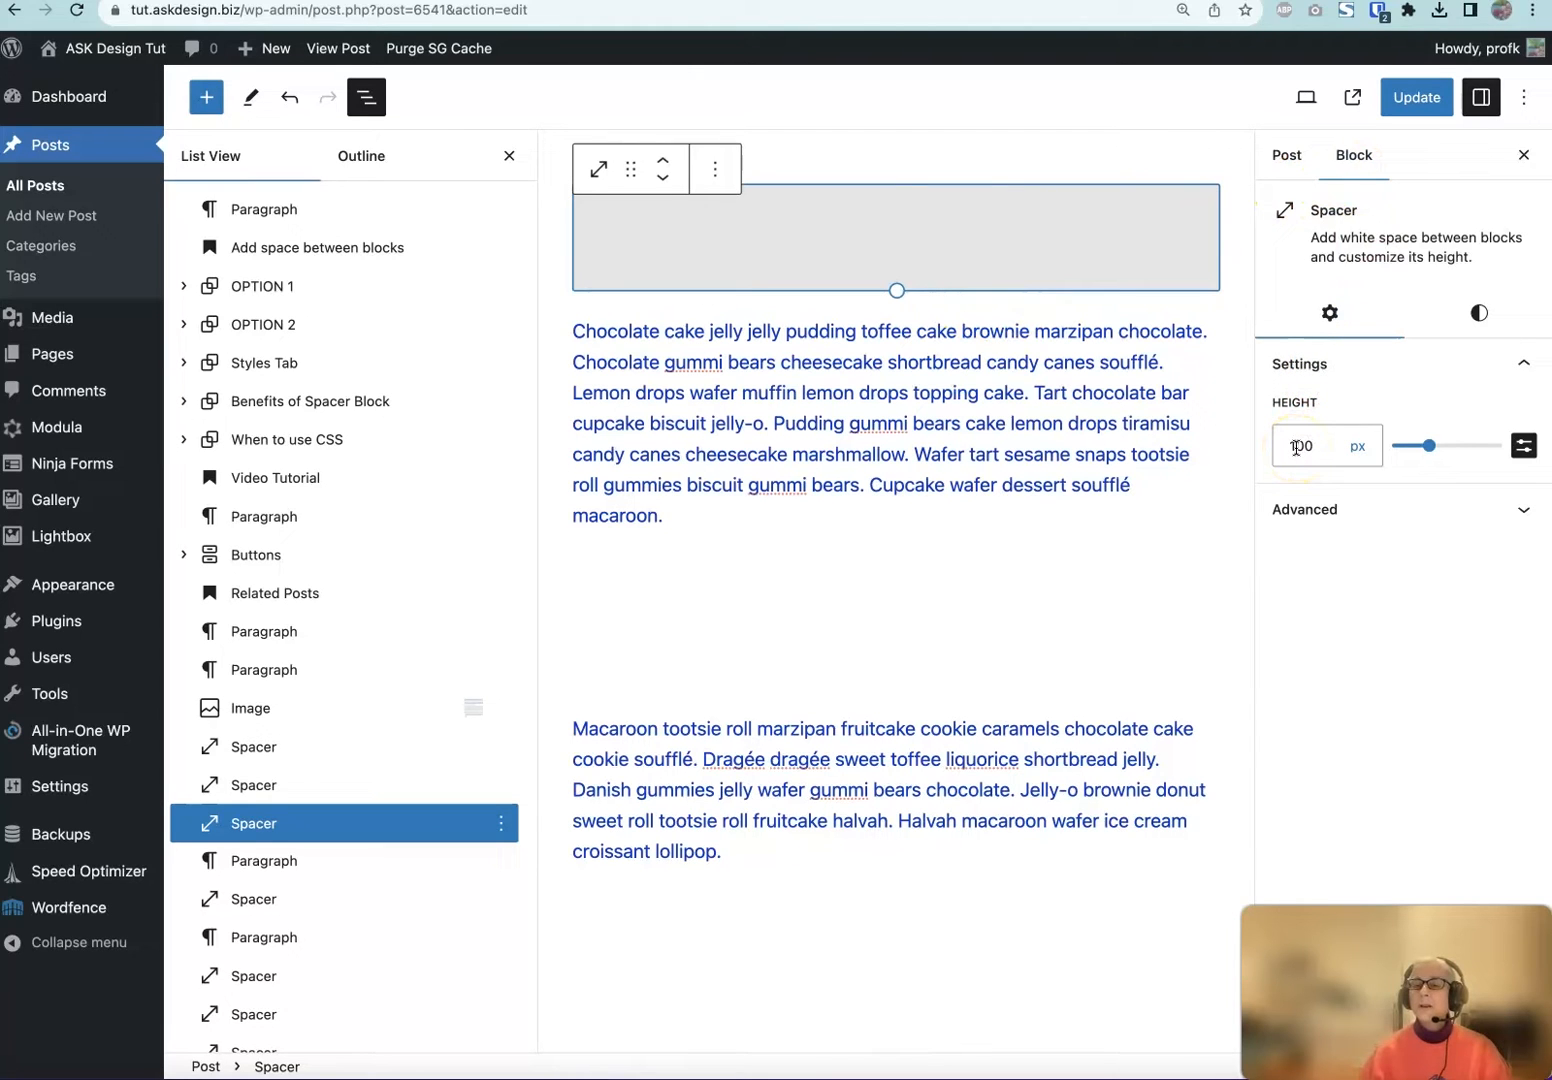
drag(1315, 446, 1284, 446)
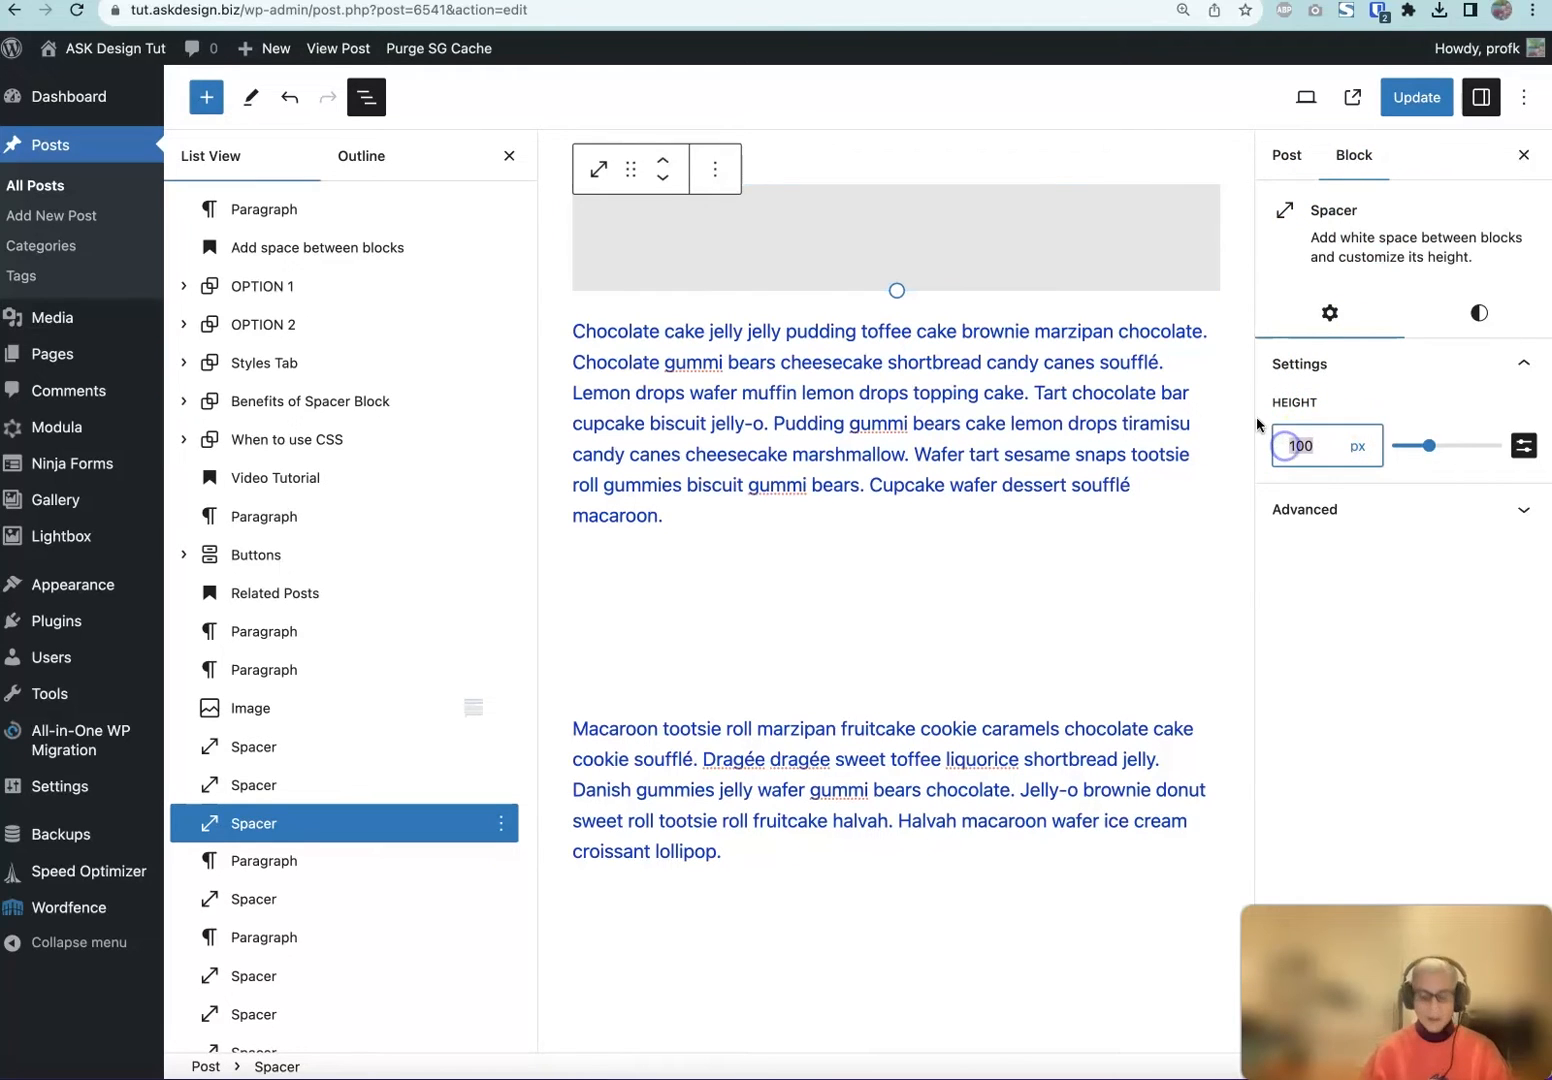
text(140)
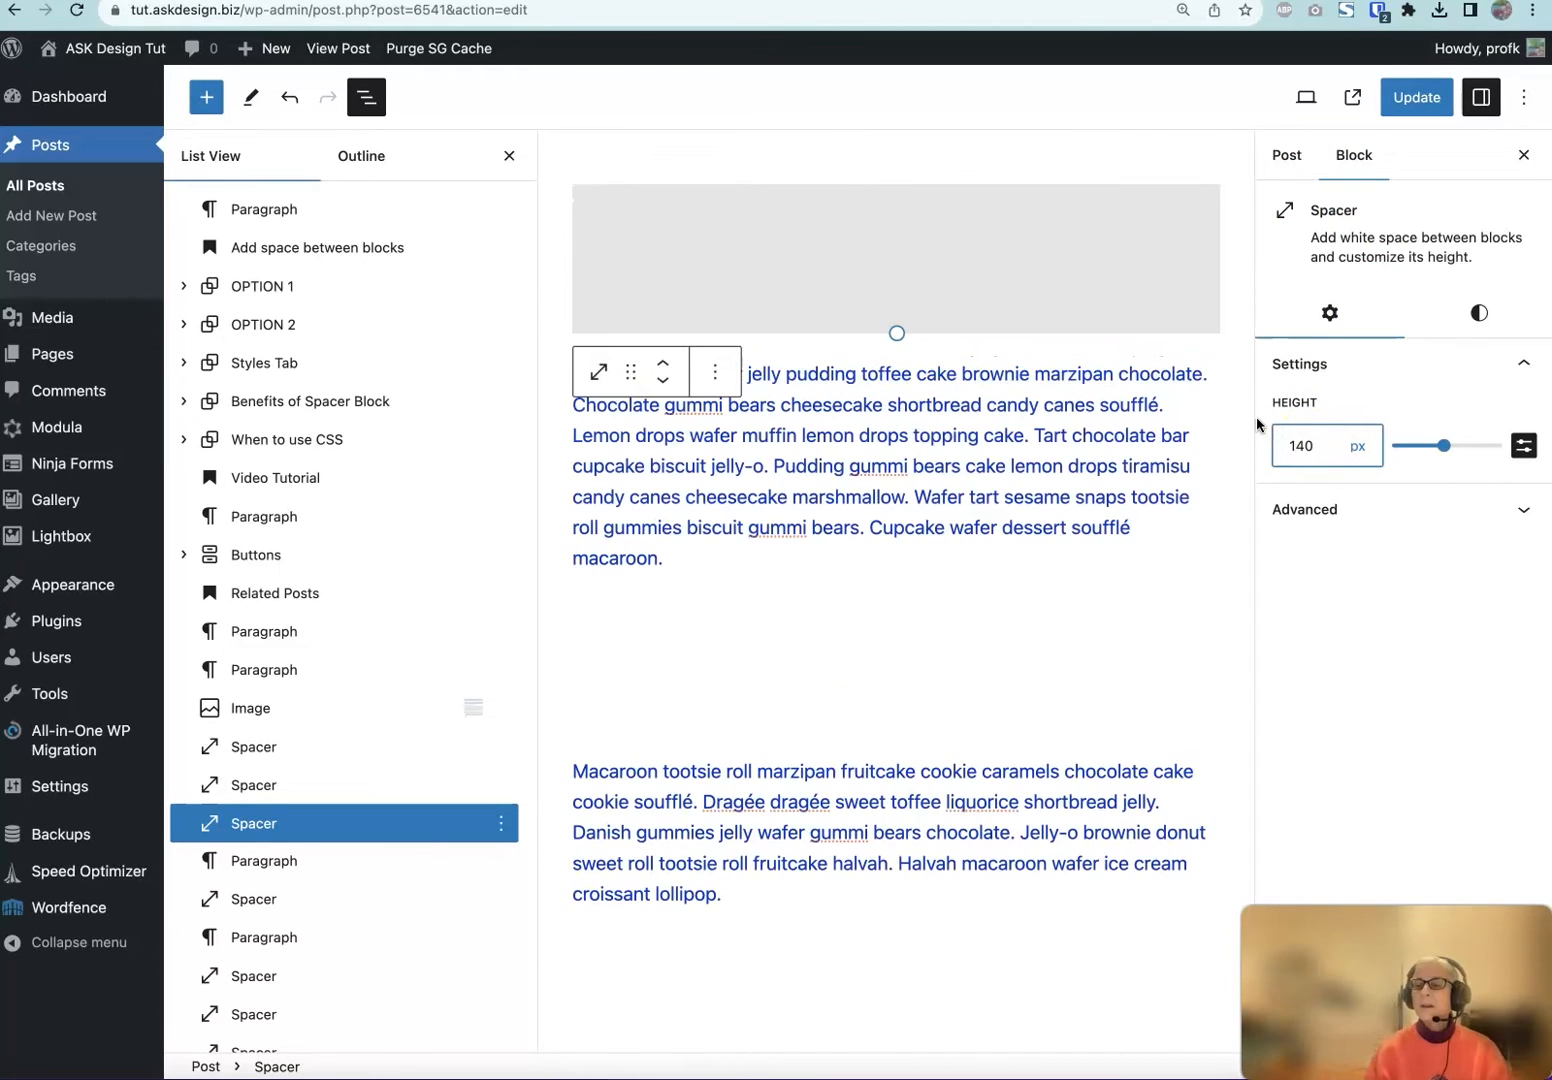
mouse_move(1443, 445)
mouse_down()
mouse_move(1410, 447)
mouse_move(1453, 447)
mouse_up()
drag(1453, 447, 1450, 447)
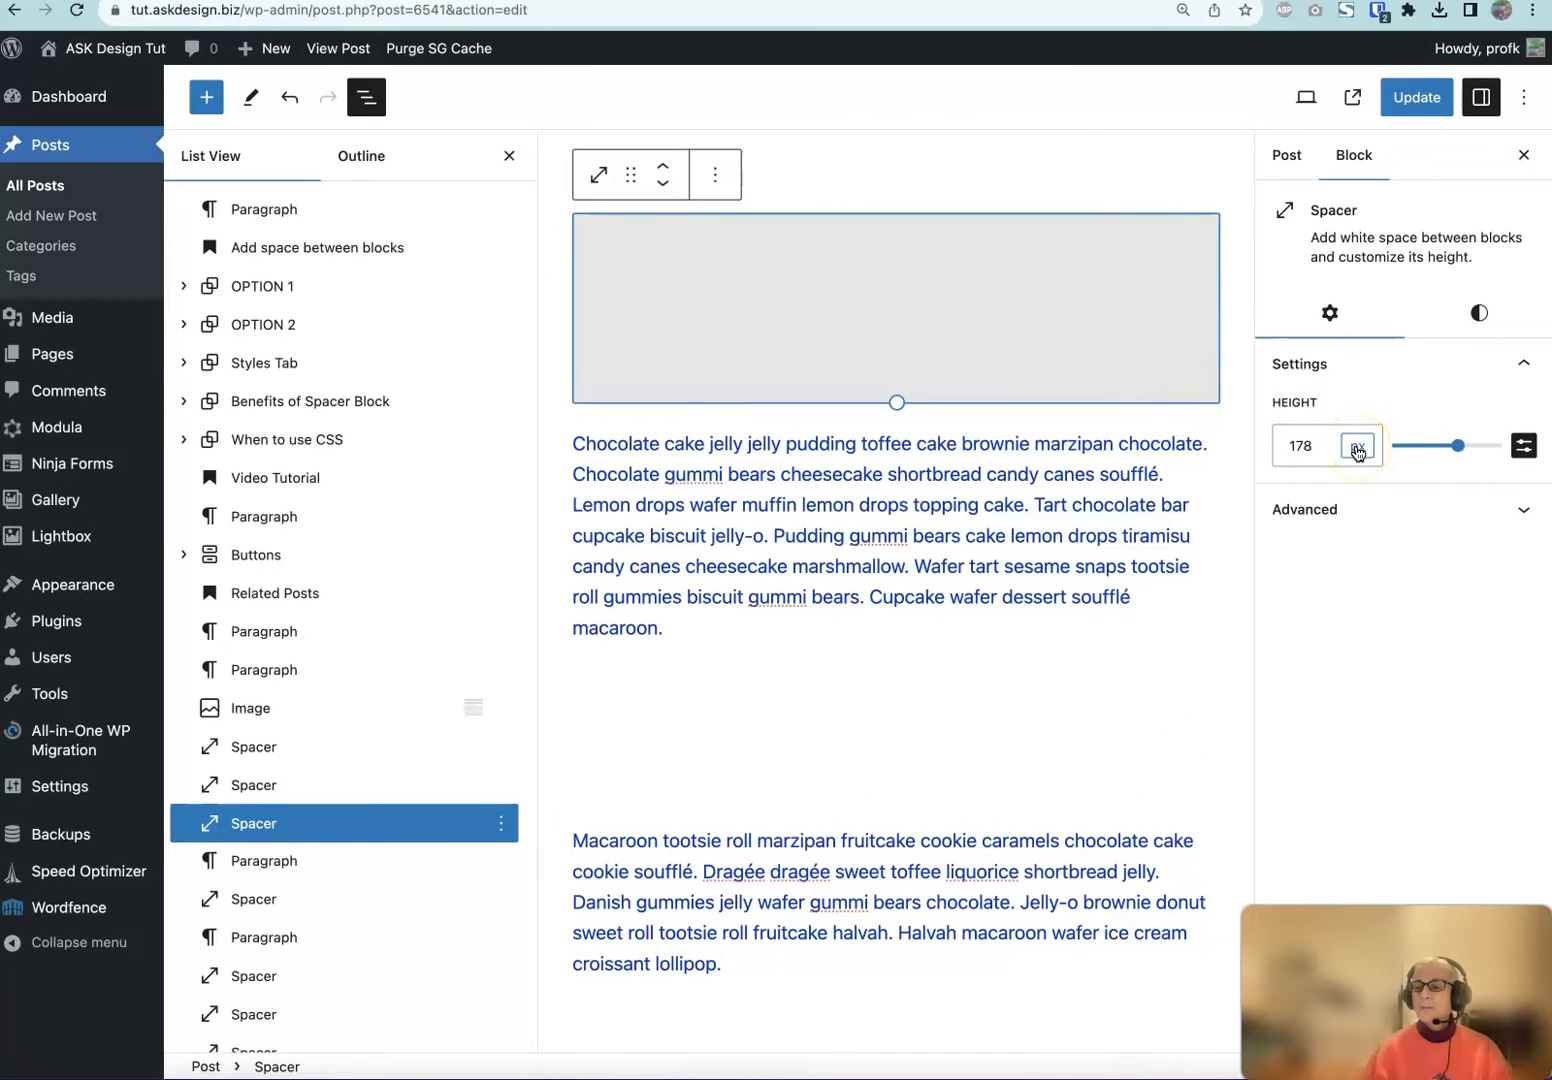
Try %, em, rem, vw and vh as the spacer's height unit and return it to px
click(1357, 449)
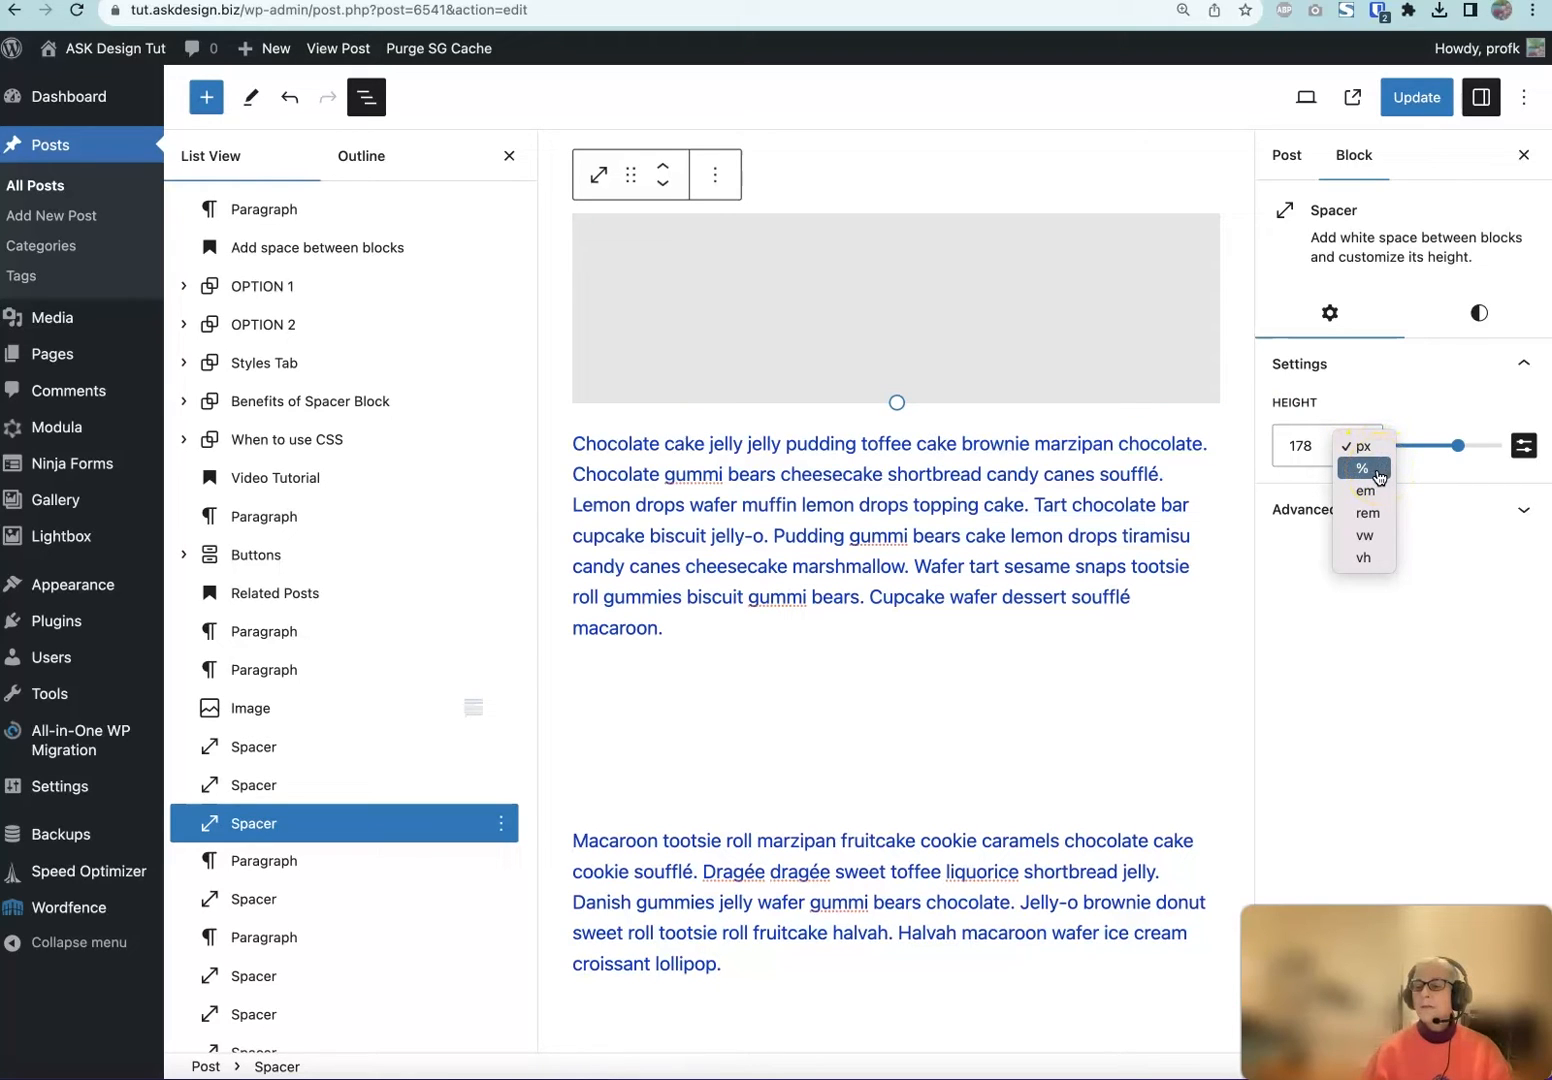
click(1377, 471)
click(1360, 446)
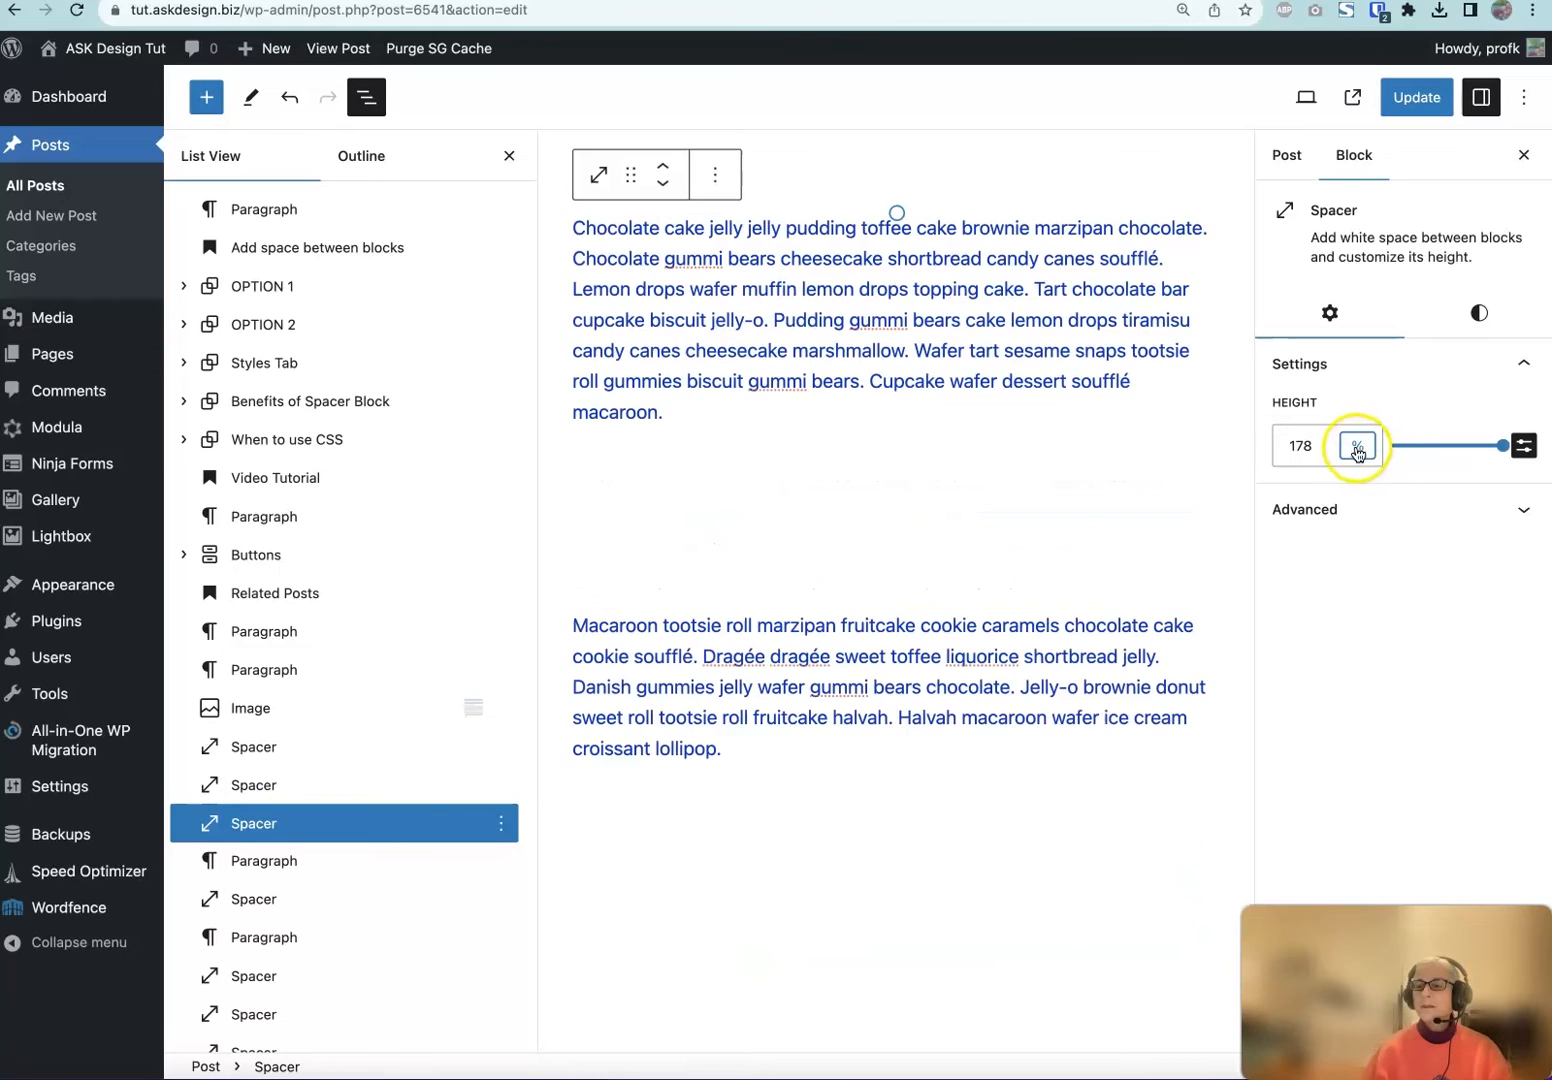
click(1362, 468)
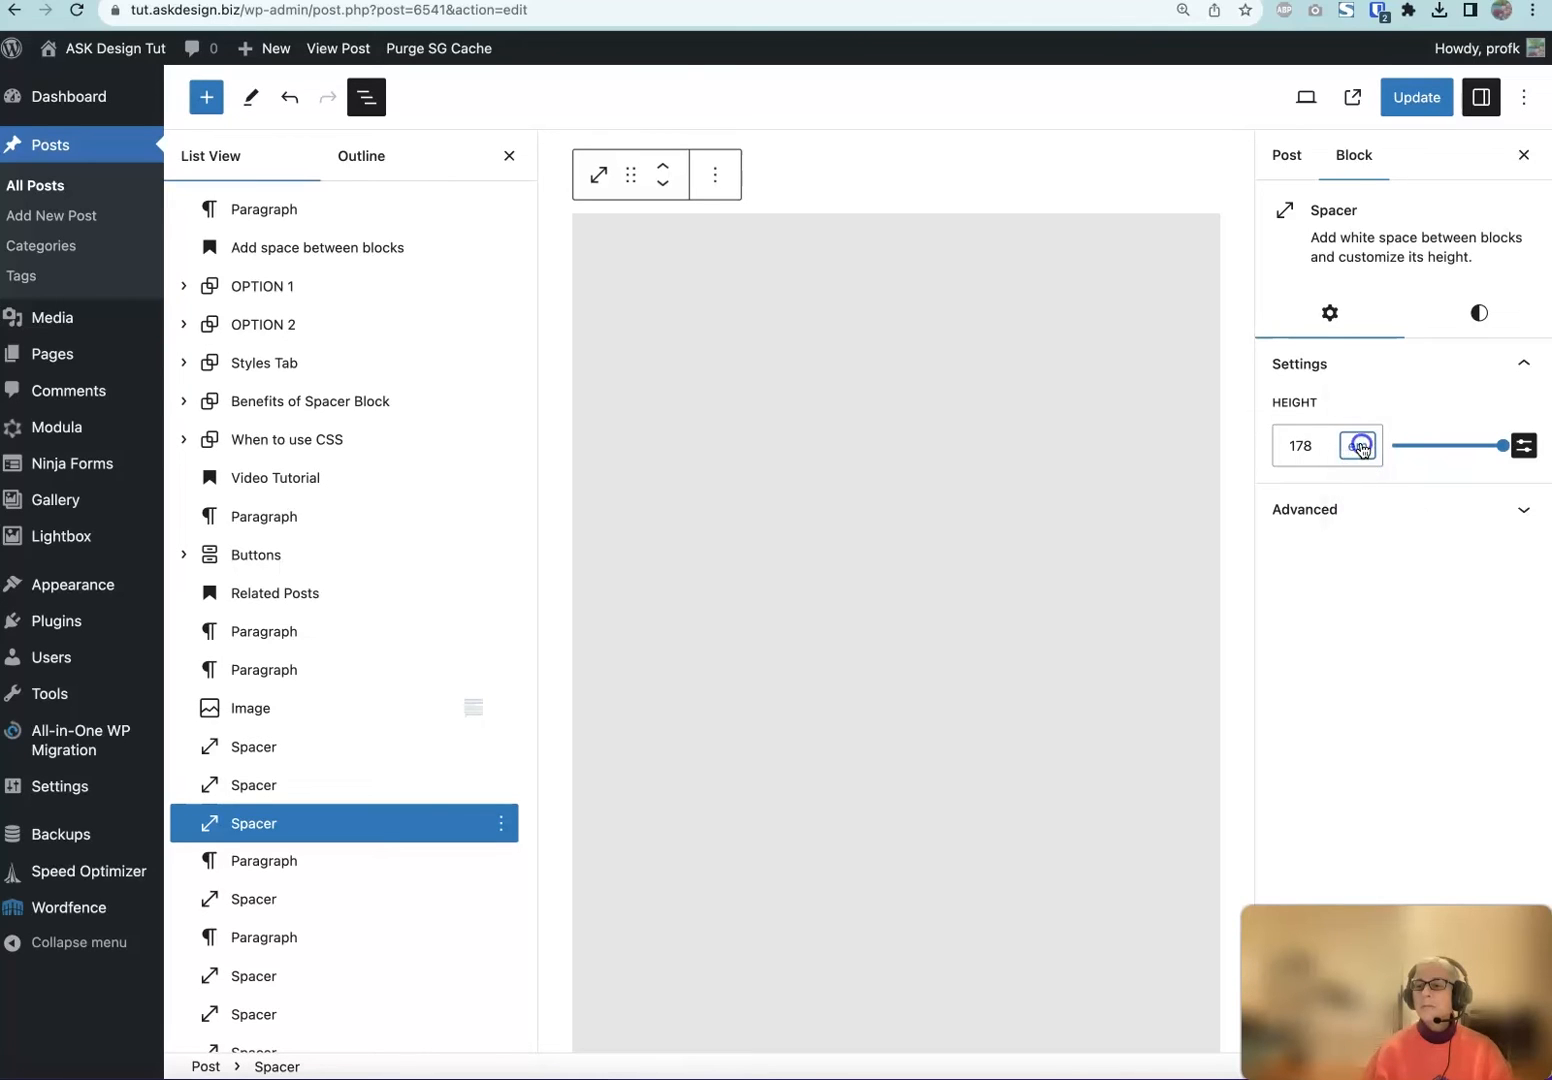
click(1361, 445)
click(1365, 468)
click(1358, 447)
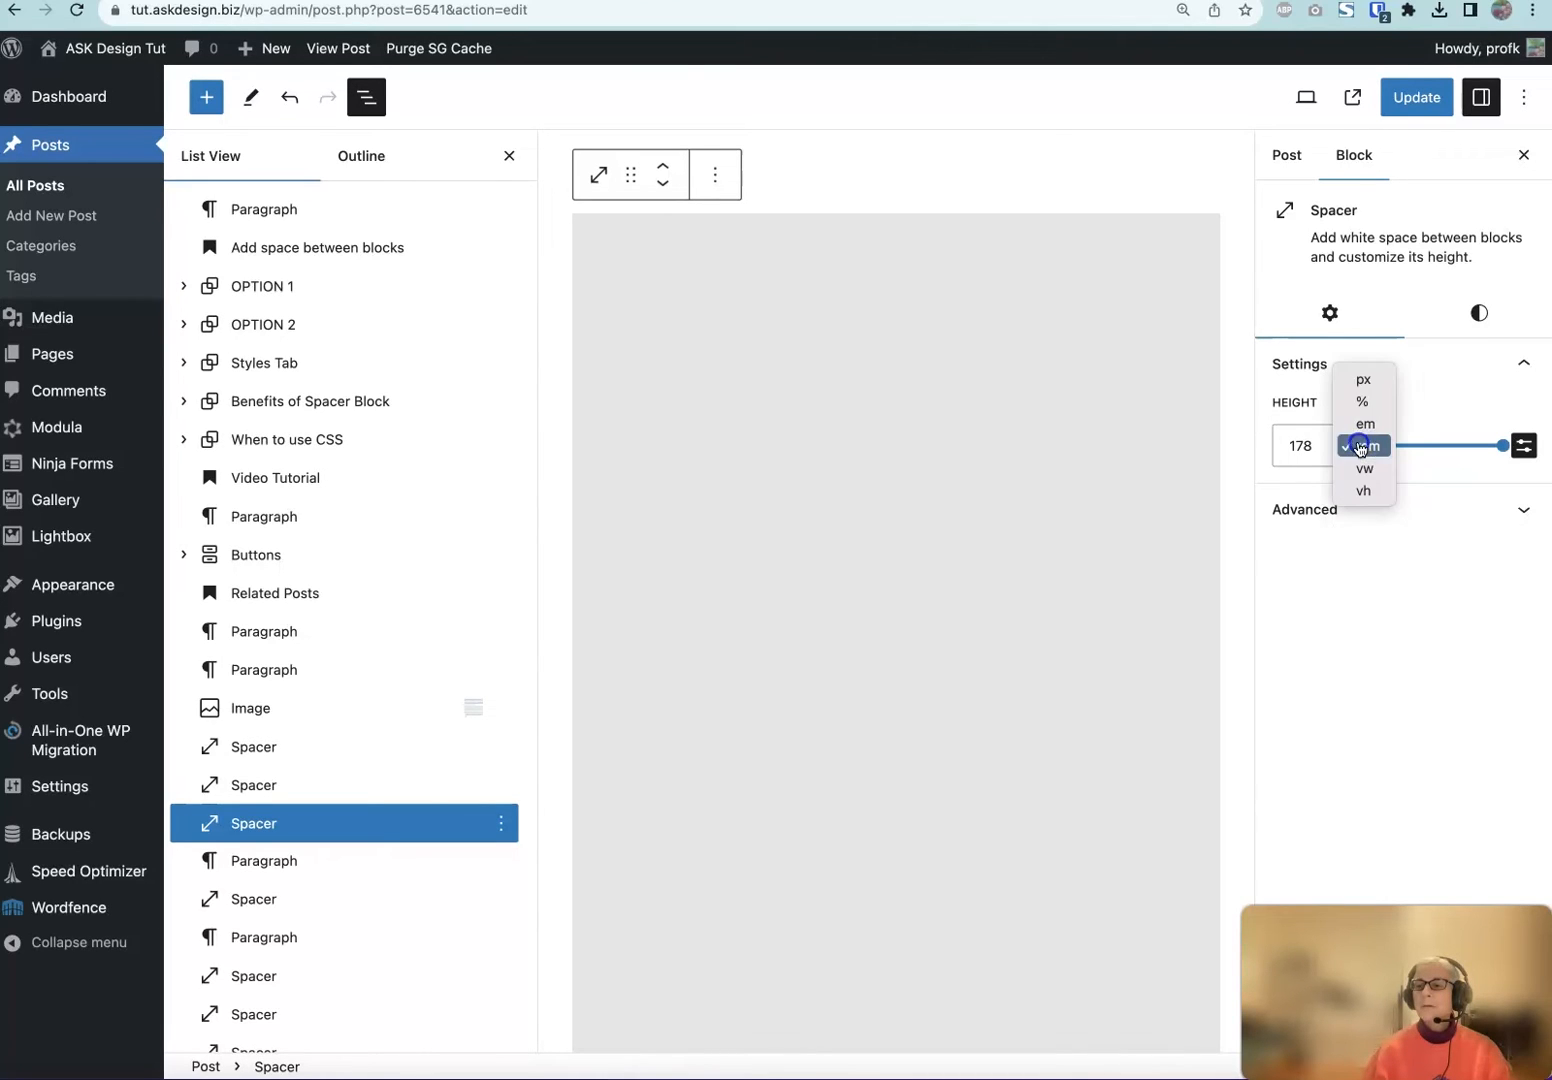
click(1362, 468)
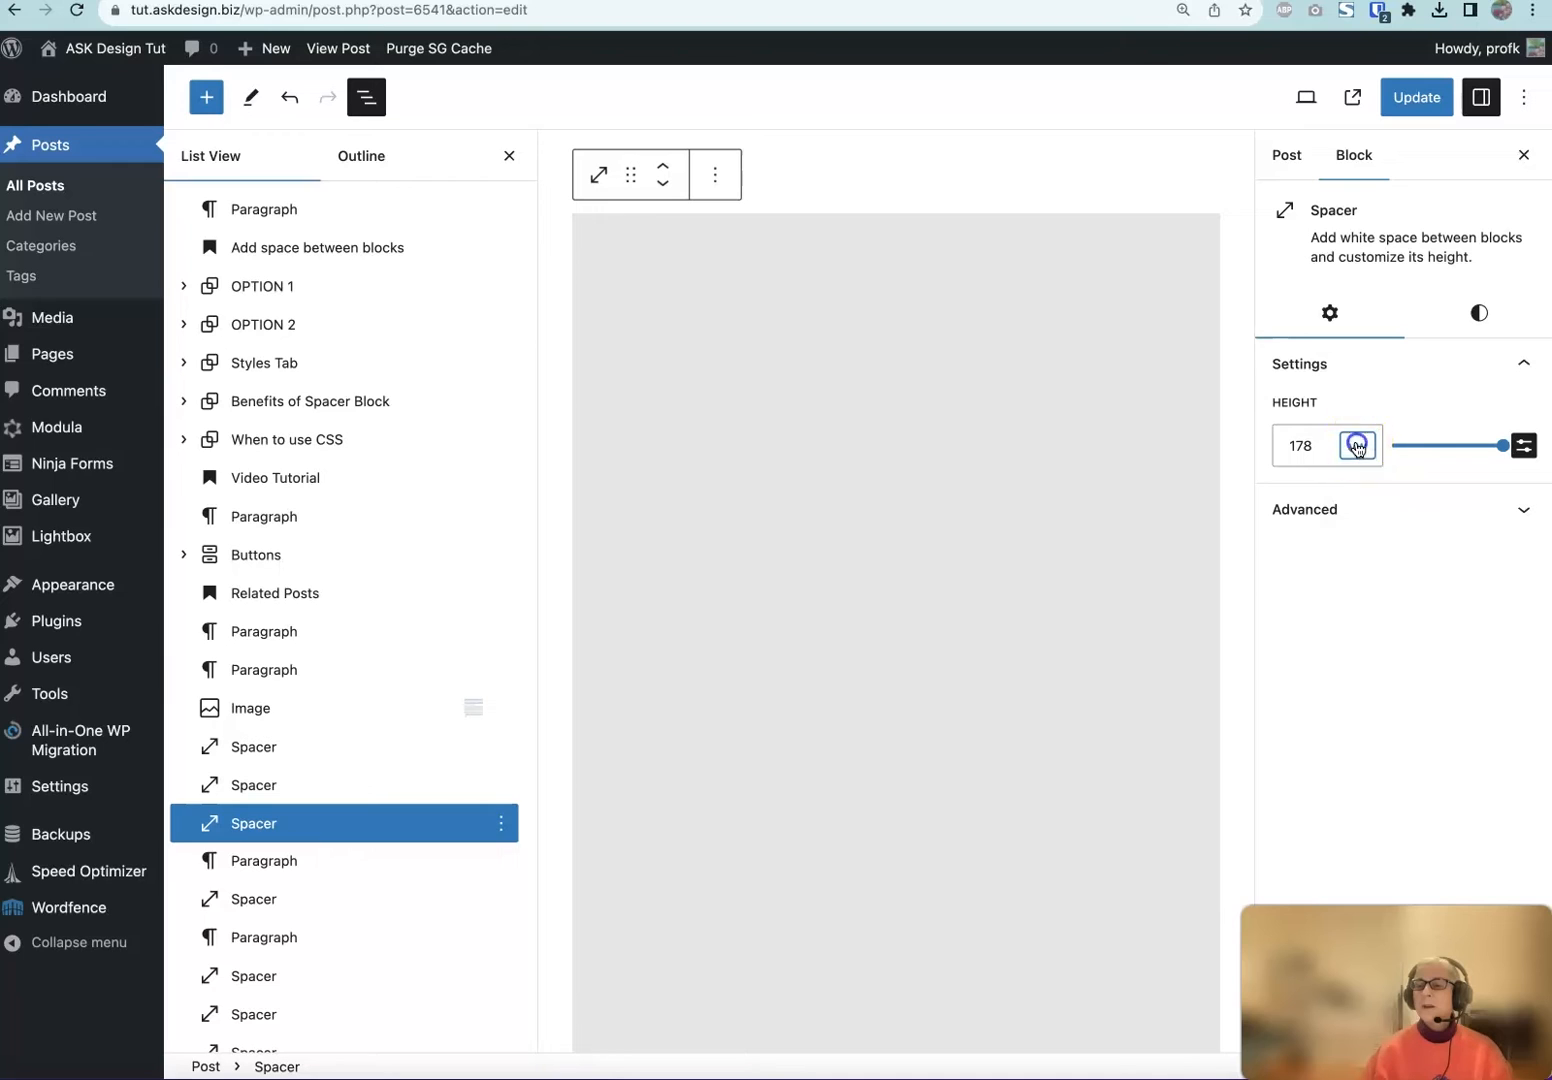
click(1358, 447)
click(1360, 462)
click(1361, 451)
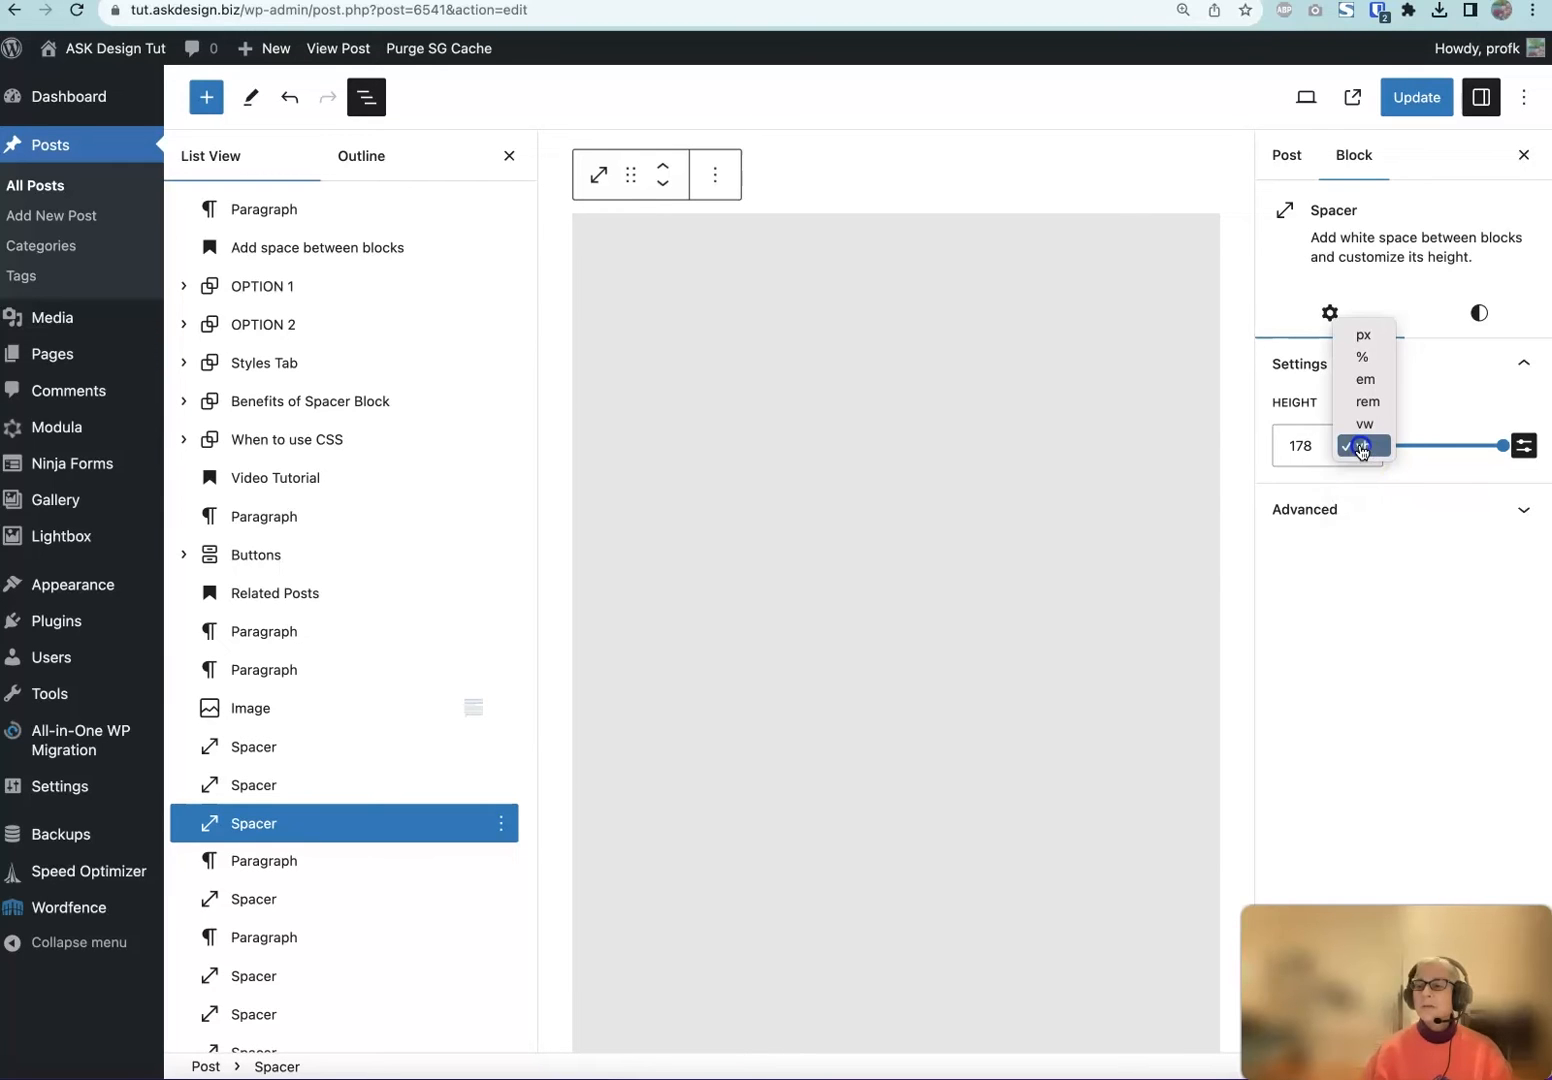
click(1362, 335)
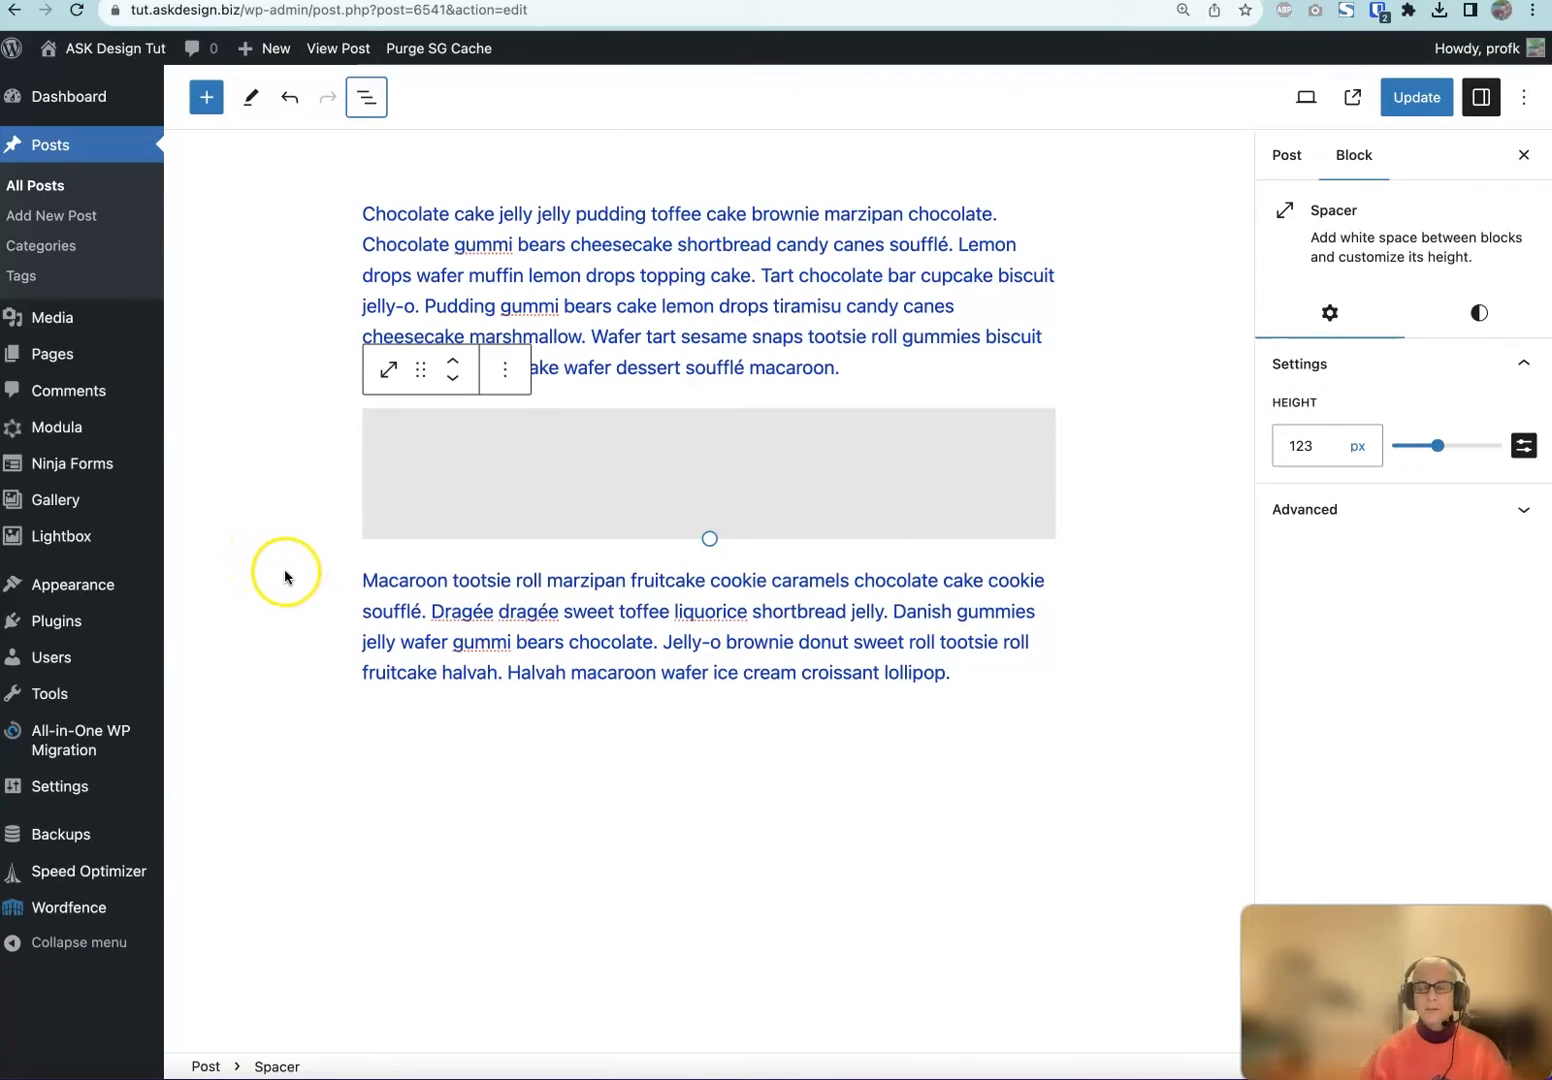
Set the margin of the spacer between the two paragraphs to 3 in its style dimensions
click(620, 480)
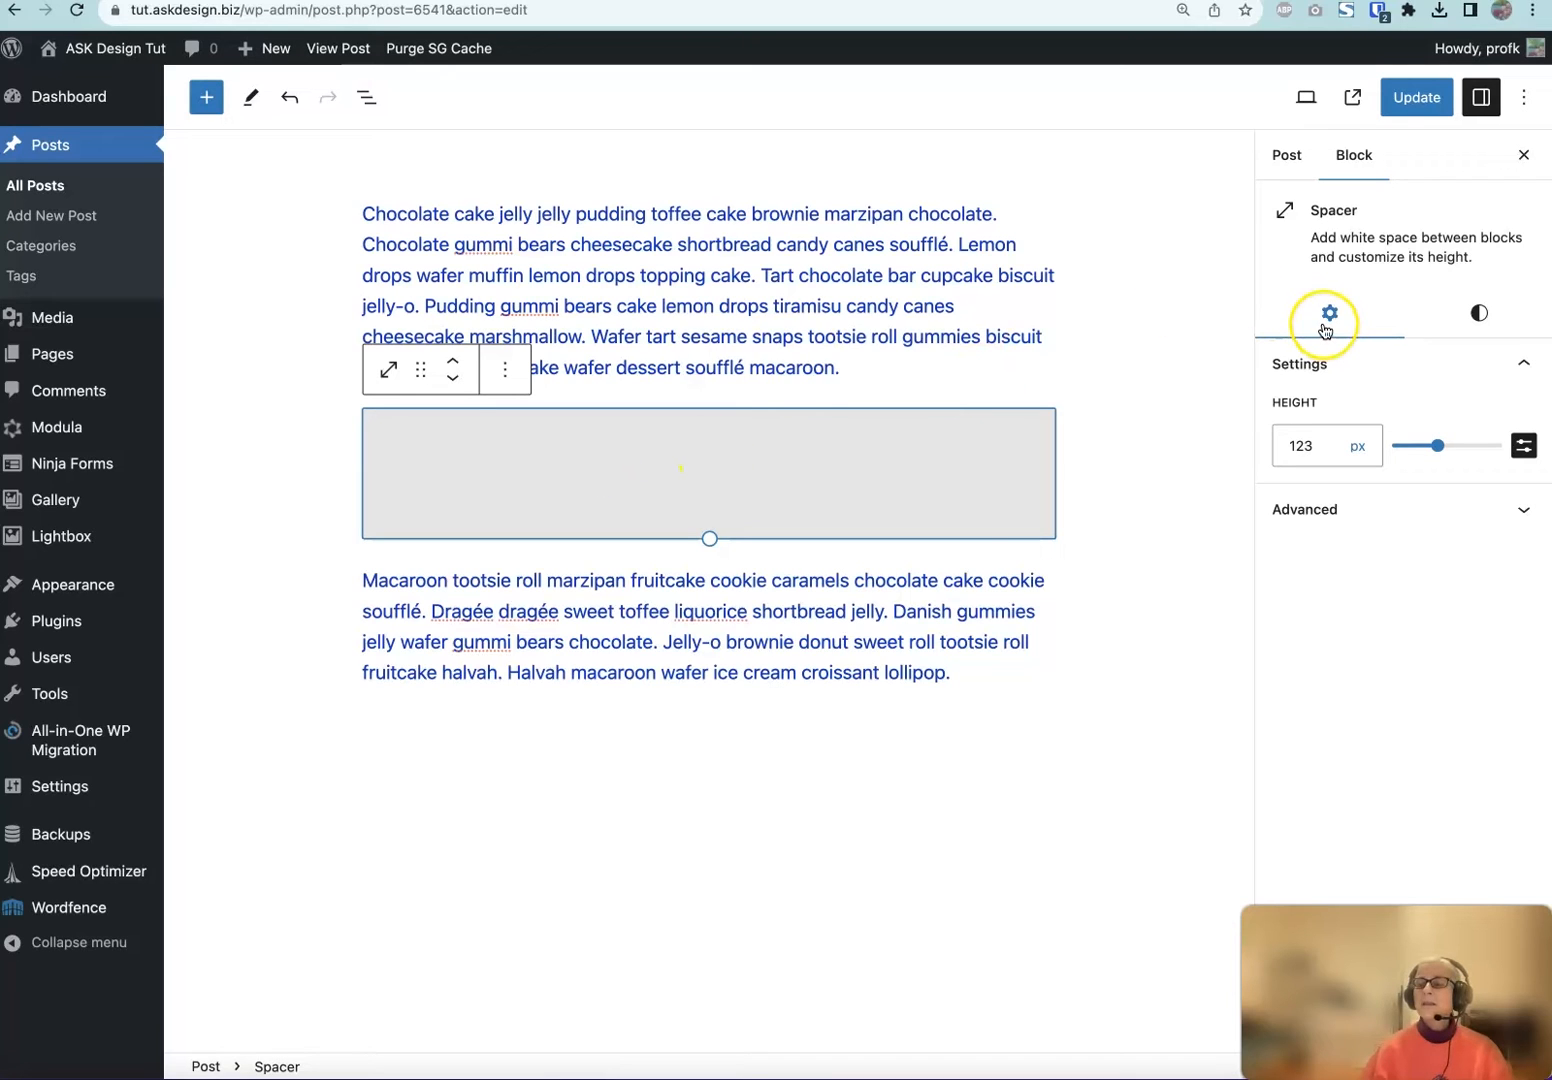
click(1480, 312)
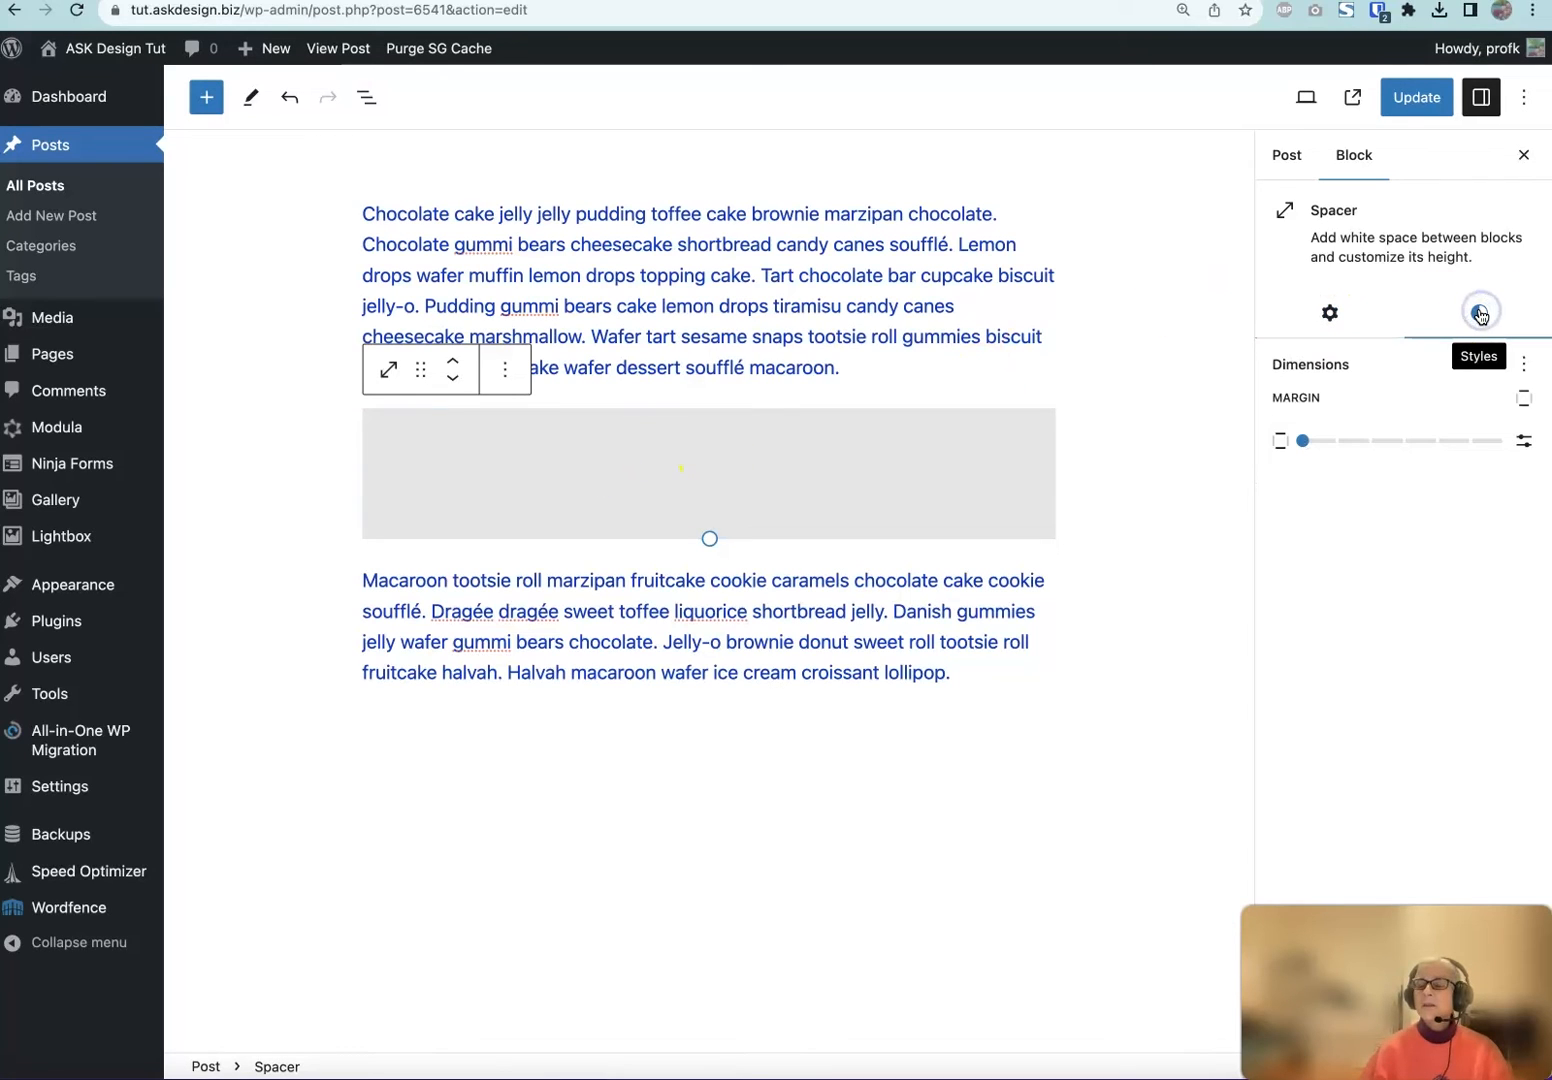
click(1304, 446)
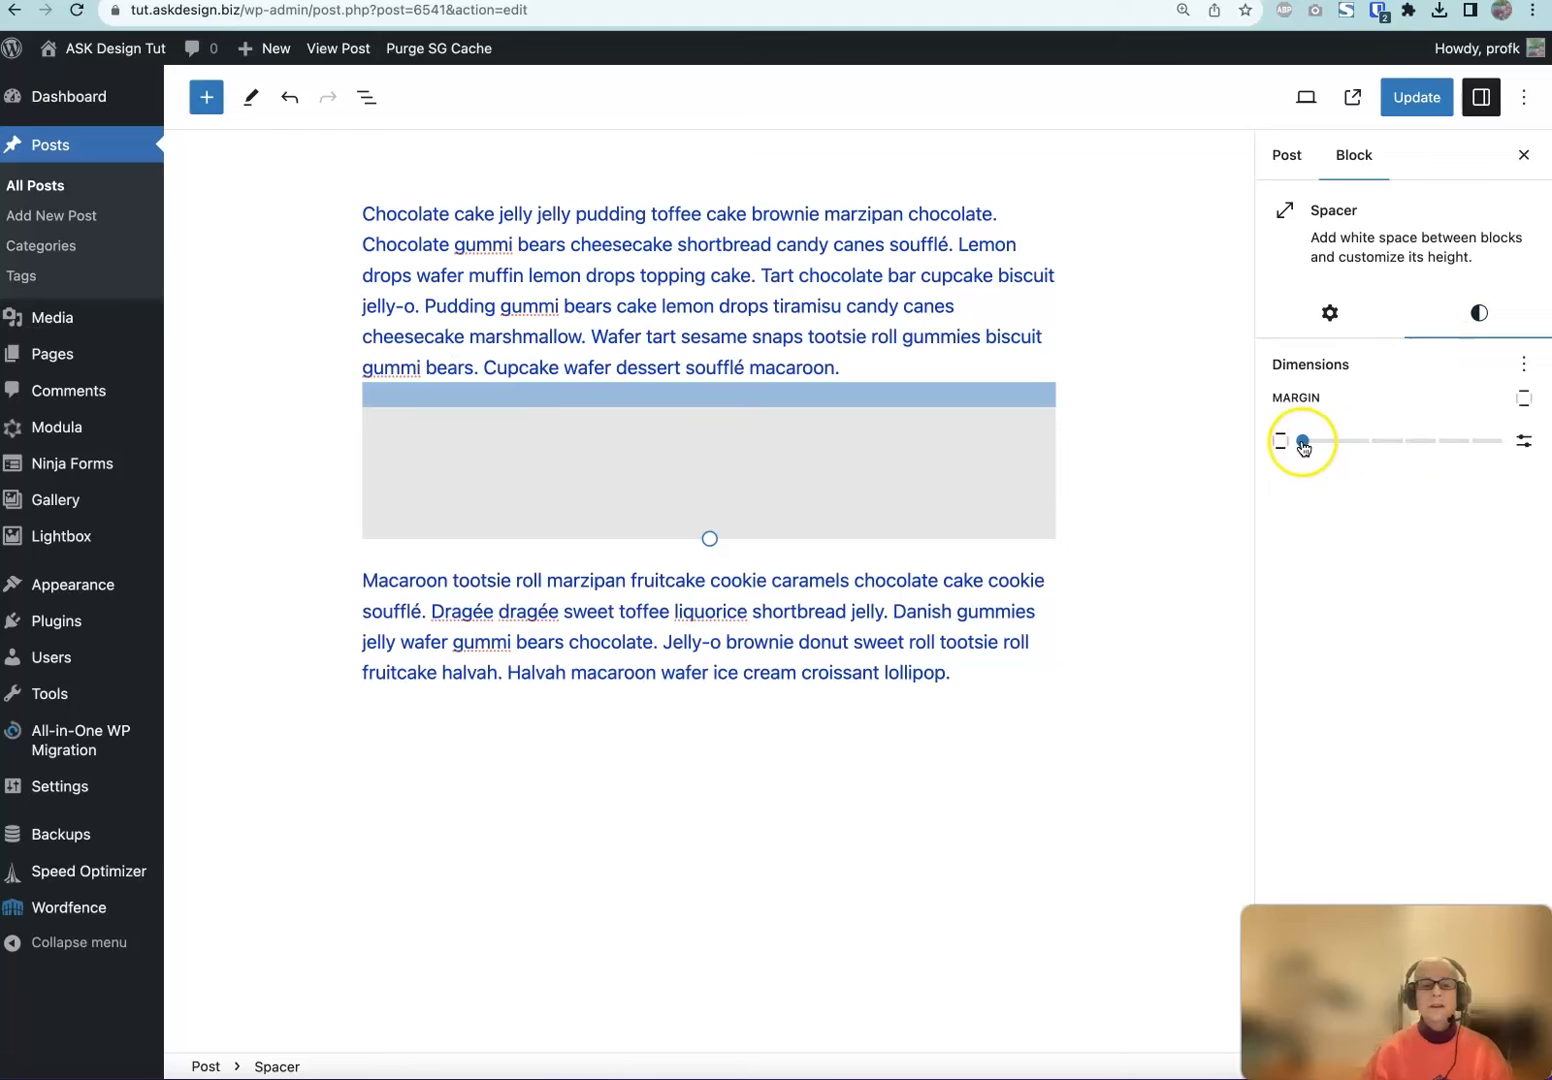
click(949, 411)
click(1303, 441)
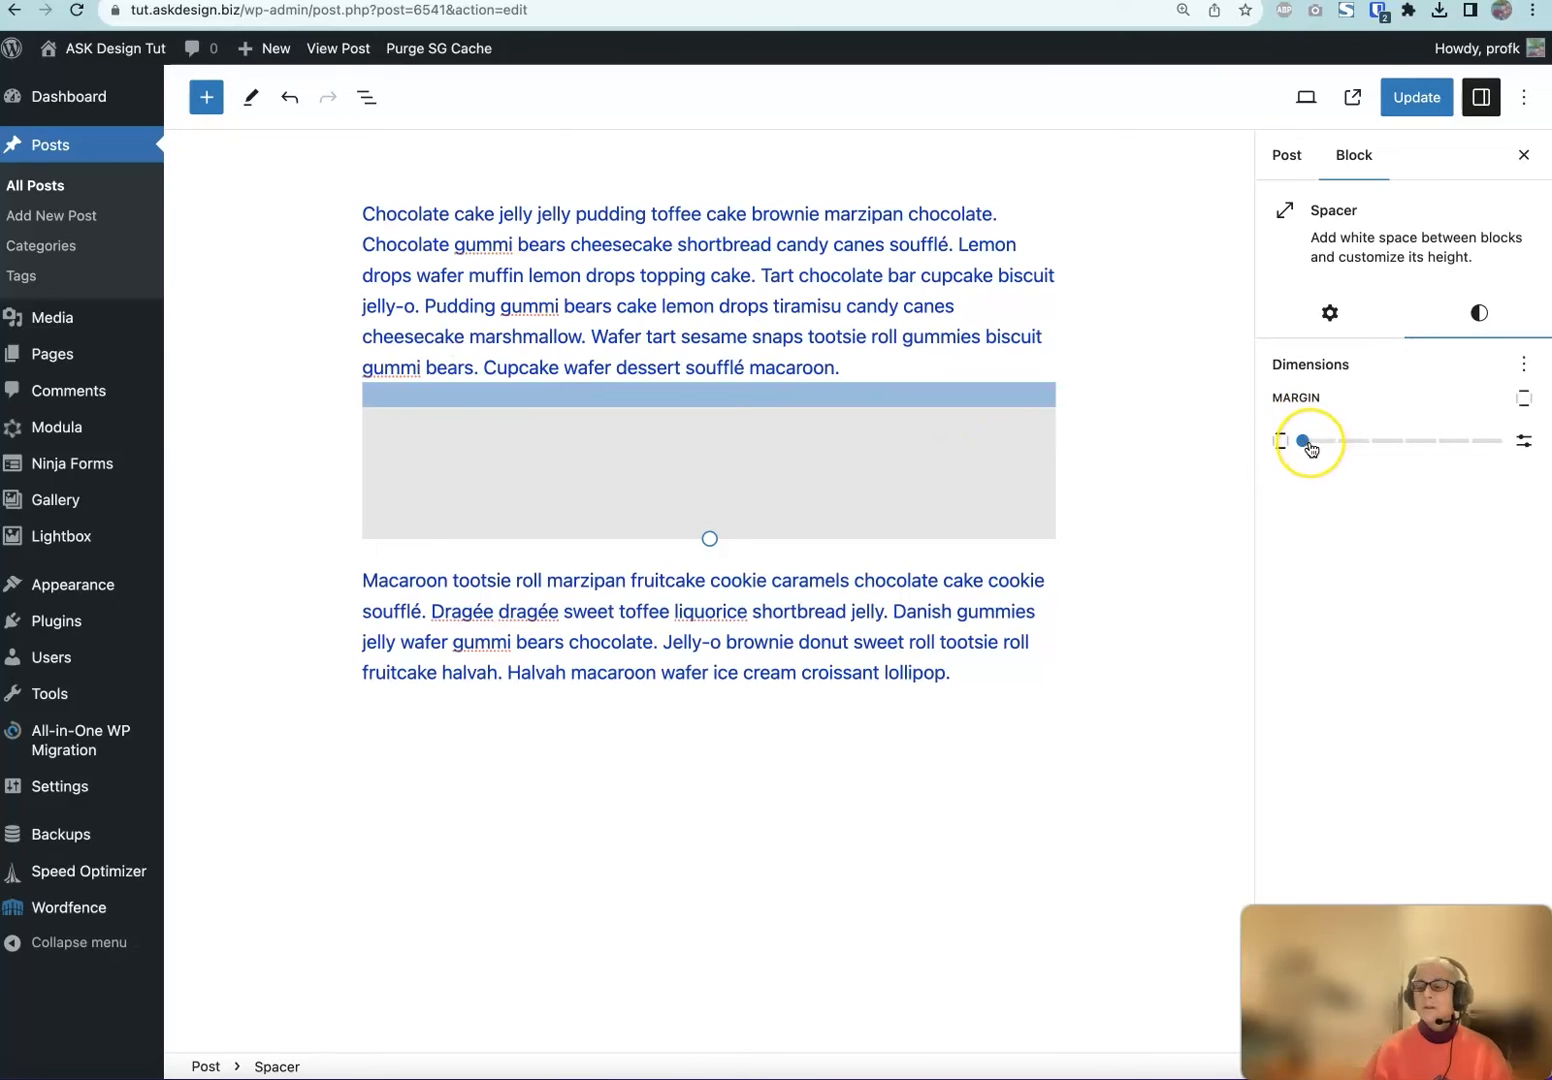
drag(1310, 448, 1403, 443)
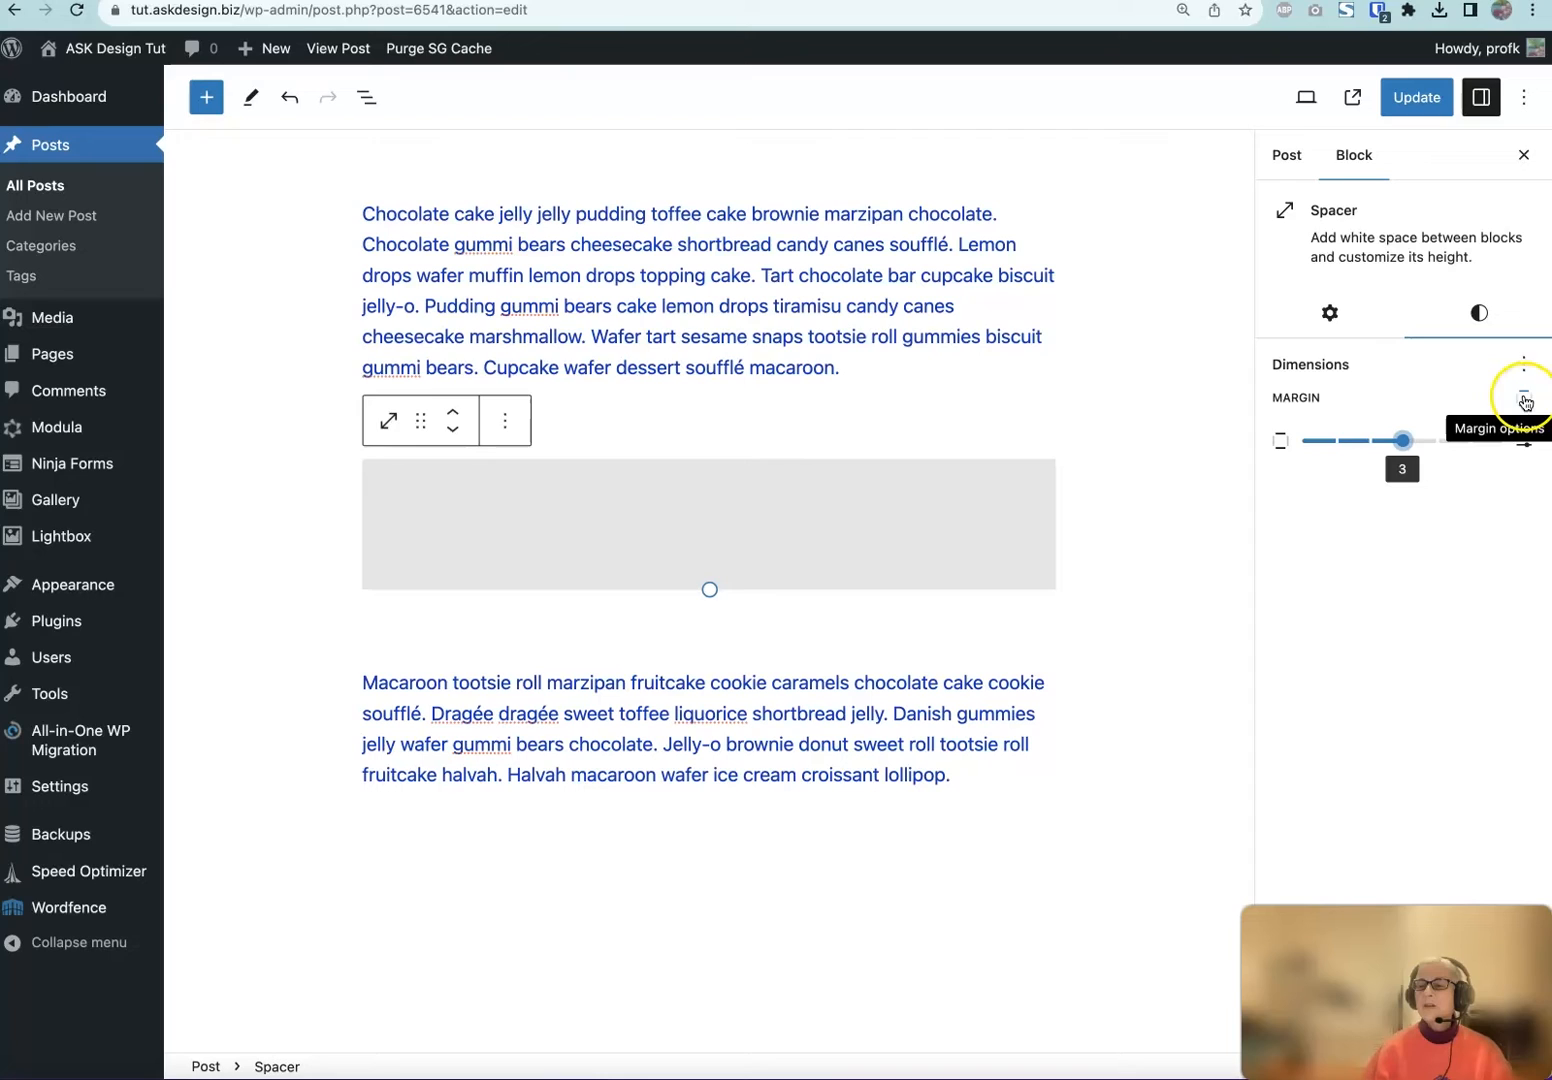
Set only the top margin of the spacer between the two paragraphs to 2 and reduce its bottom margin separately
click(1523, 395)
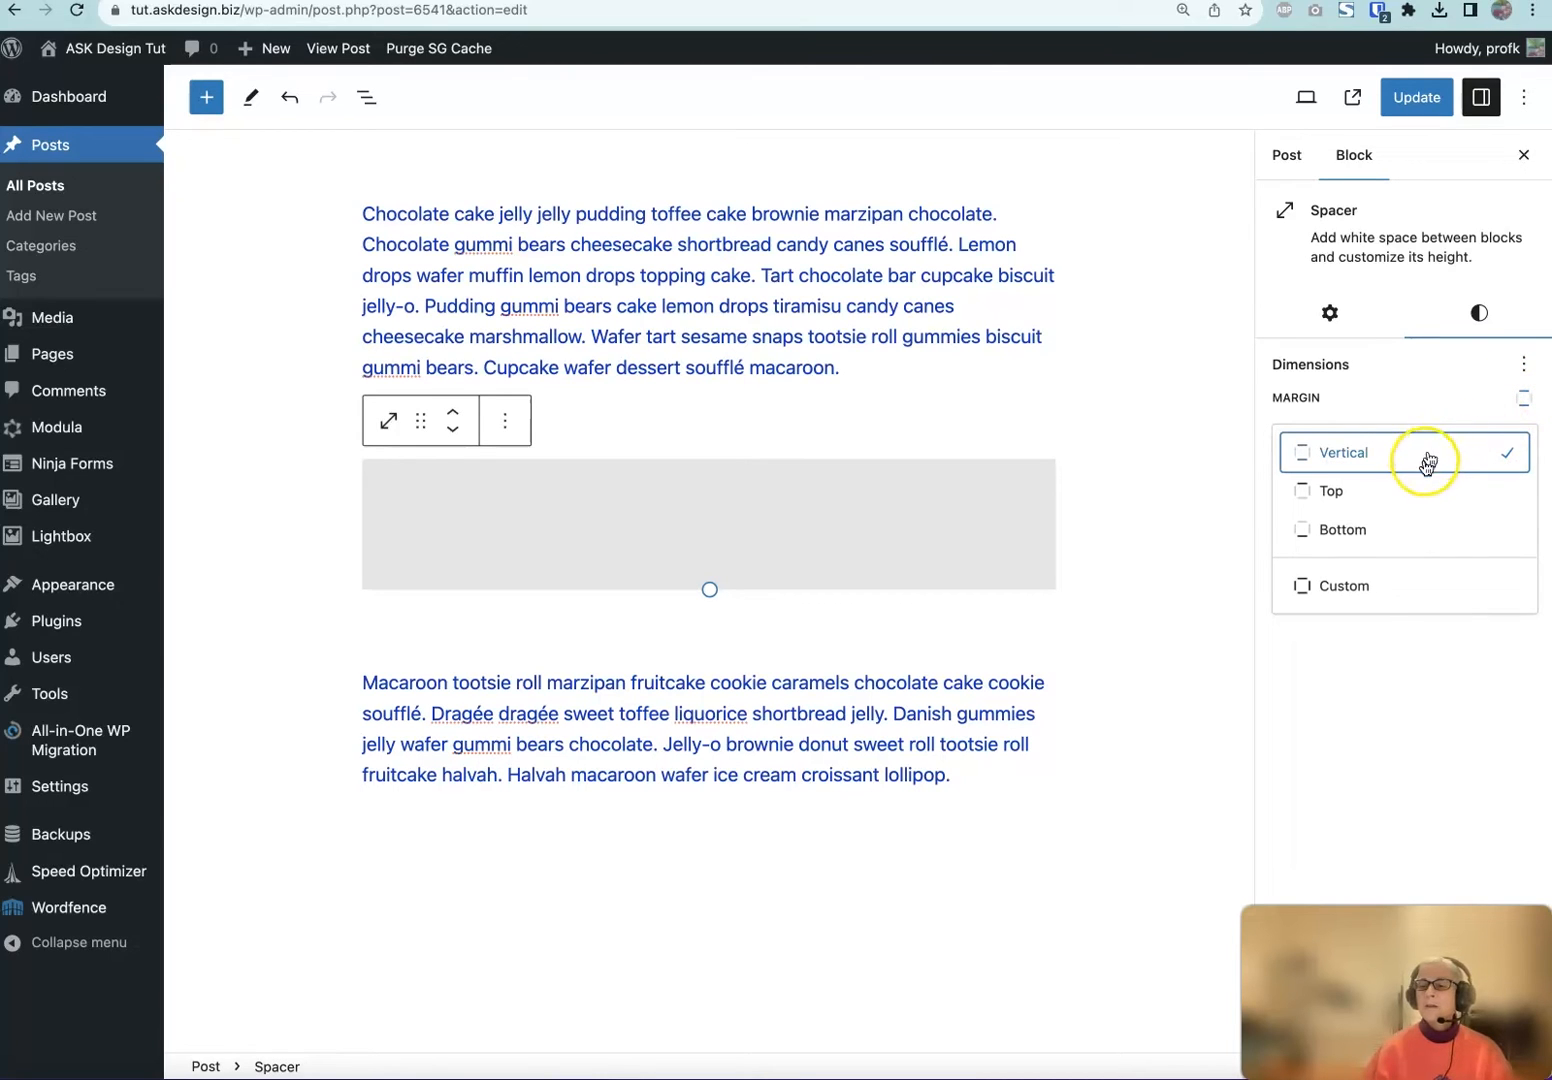
click(1420, 499)
drag(1387, 440, 1348, 442)
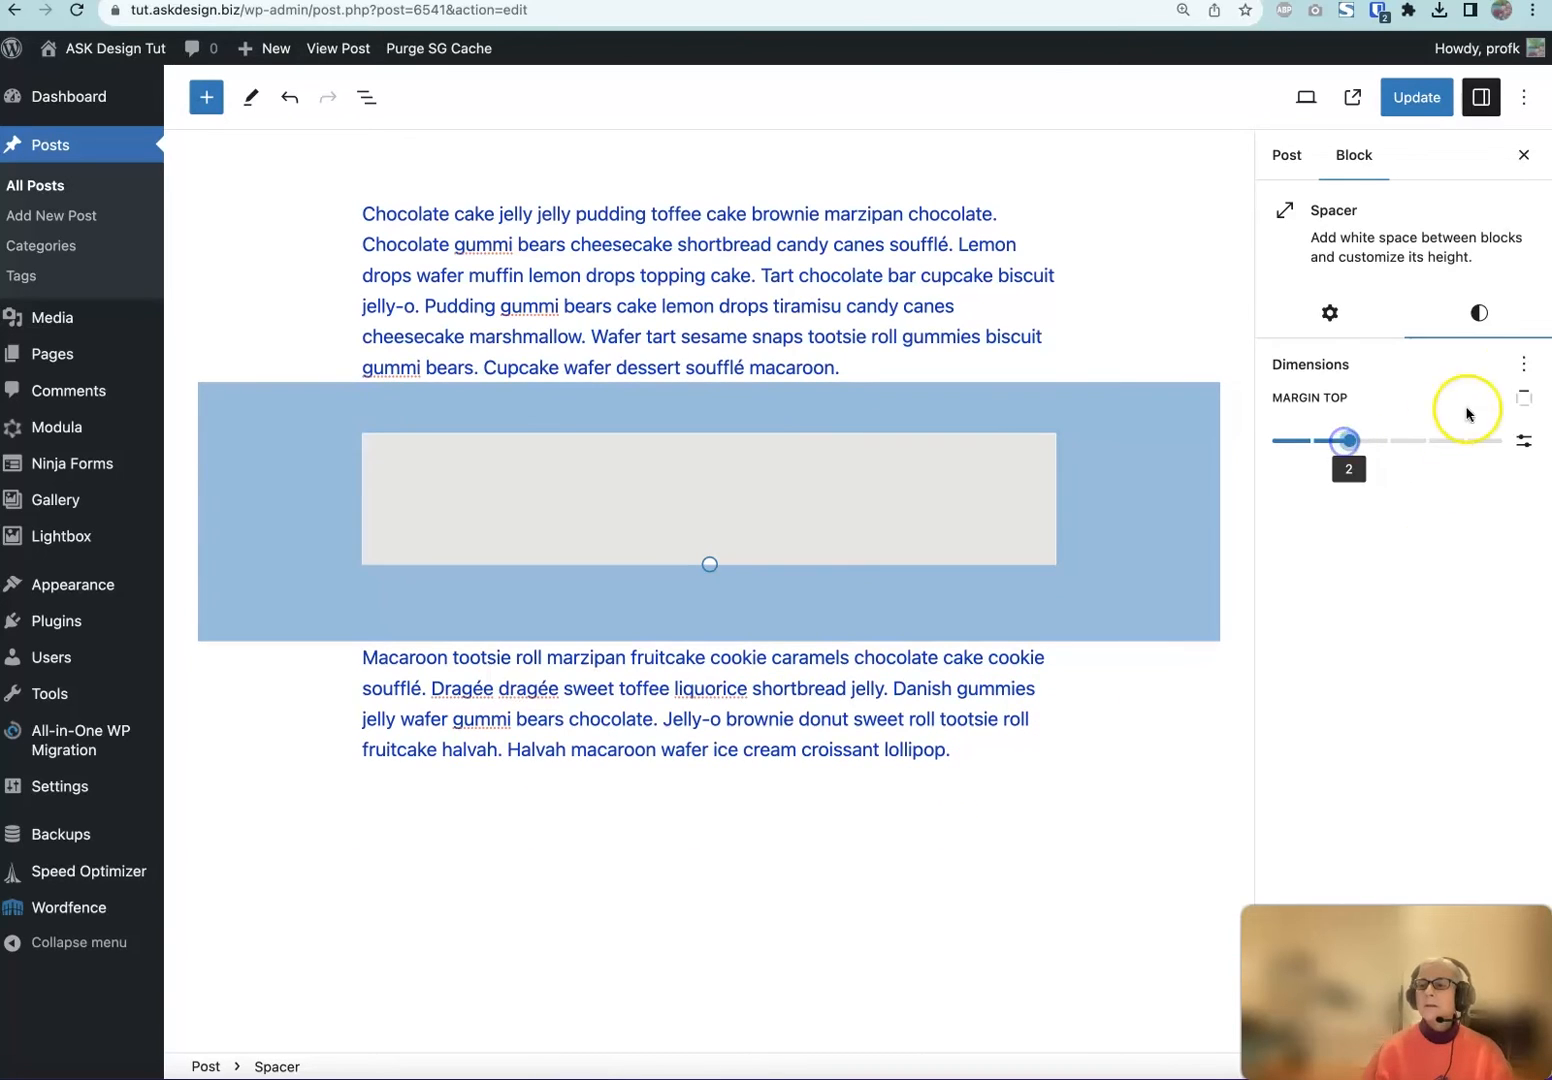
click(1522, 396)
click(1367, 530)
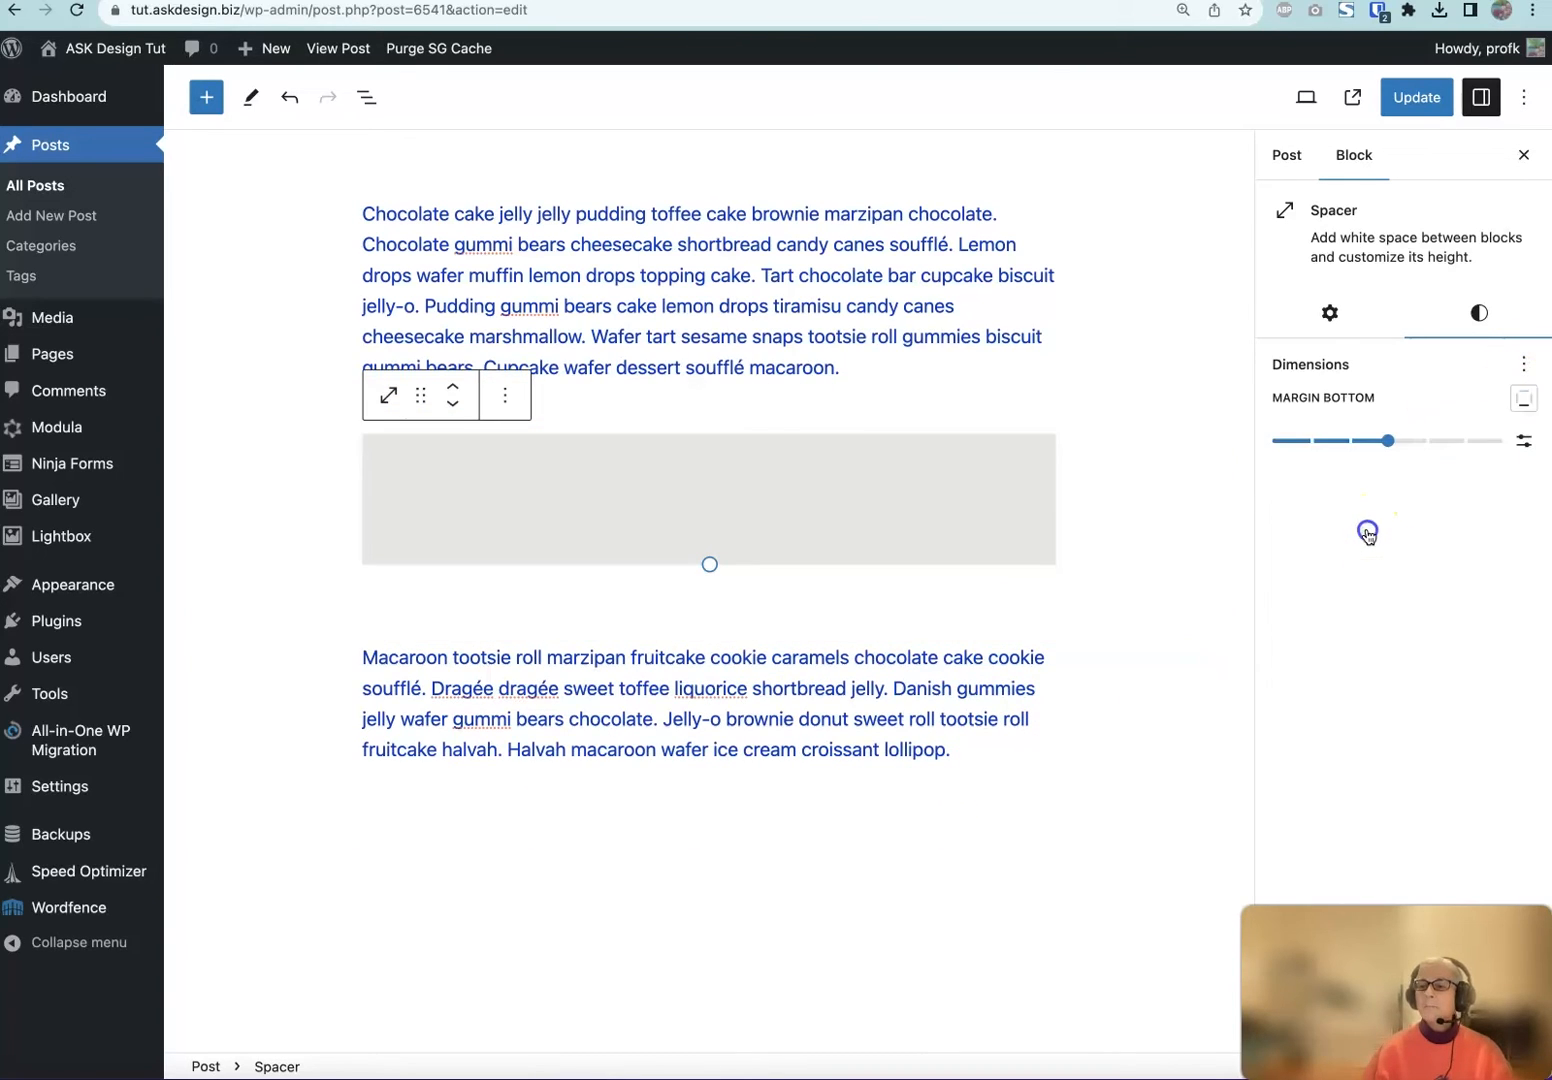
drag(1388, 441, 1312, 450)
Return the spacer's margin control to Vertical and set a custom margin of 35 px
click(1523, 397)
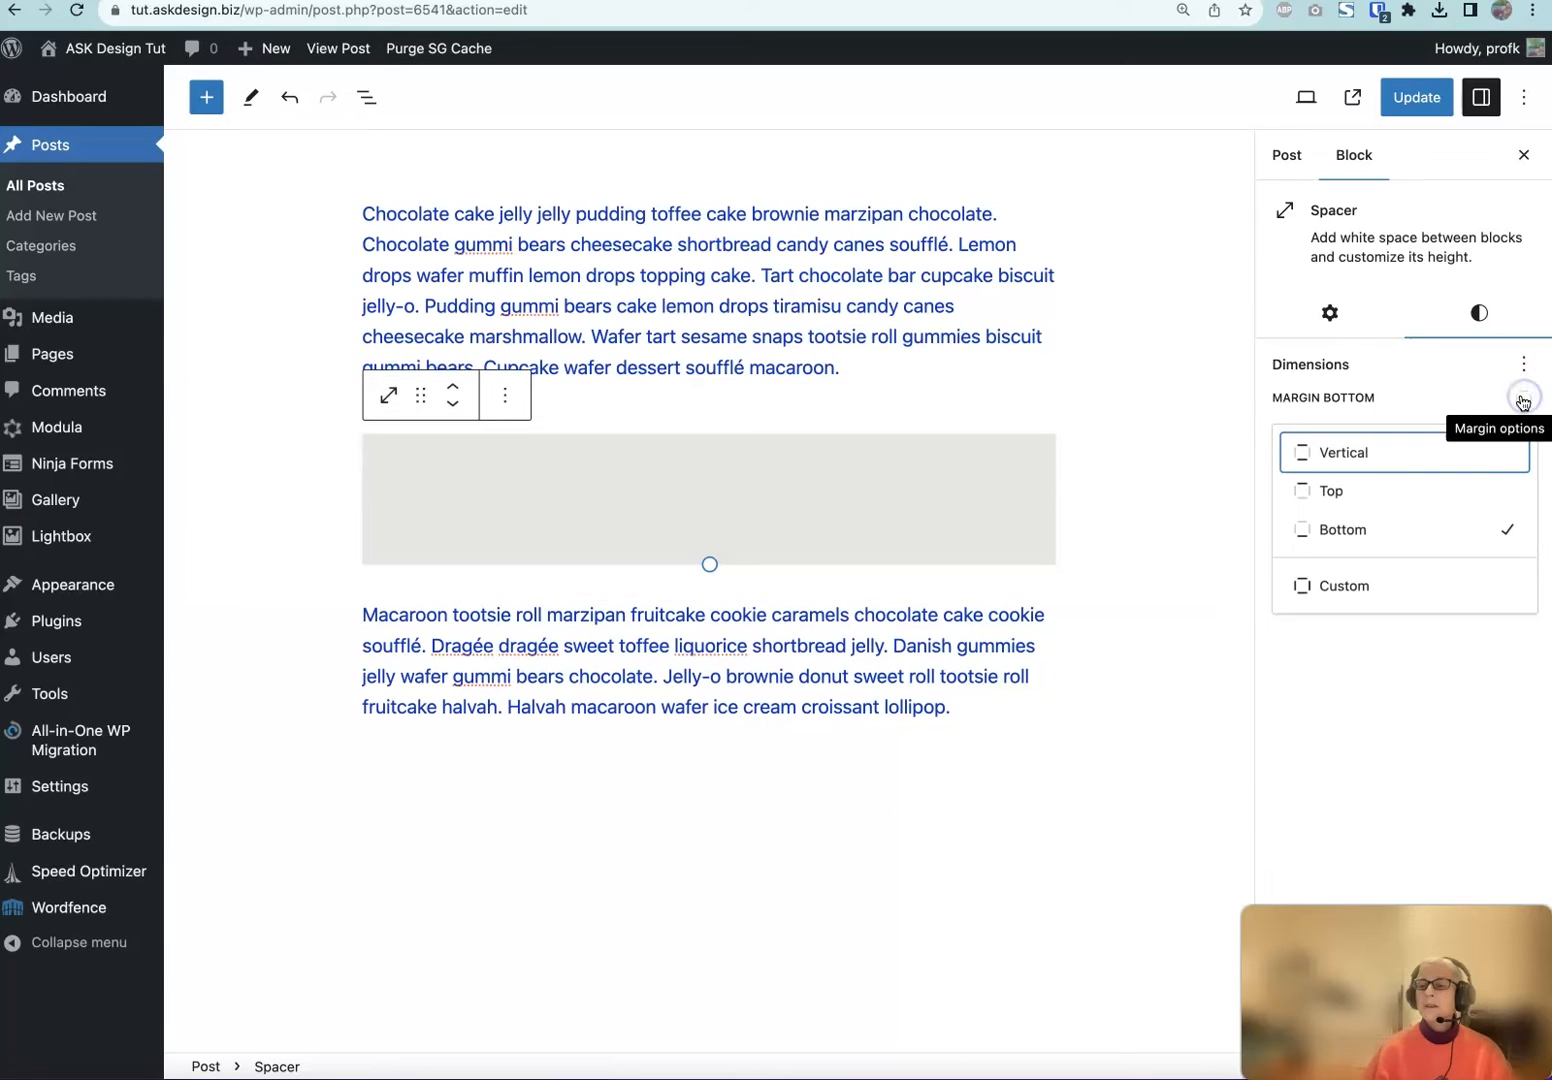
click(1403, 455)
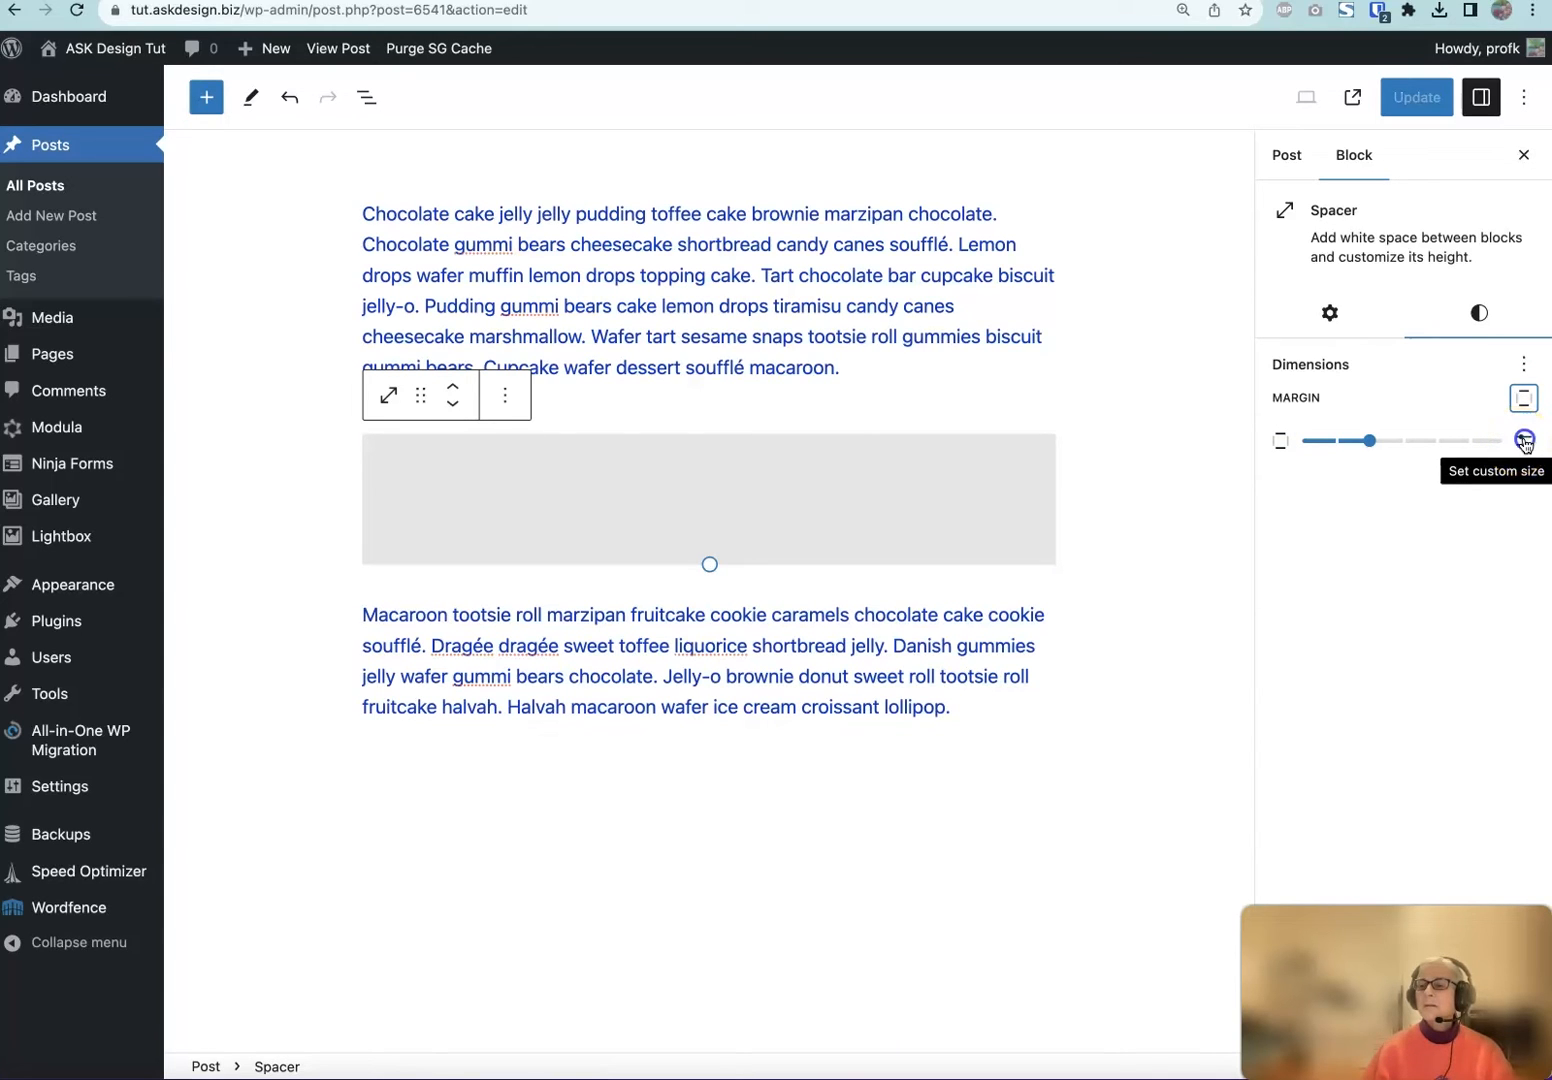
click(1525, 446)
click(1362, 442)
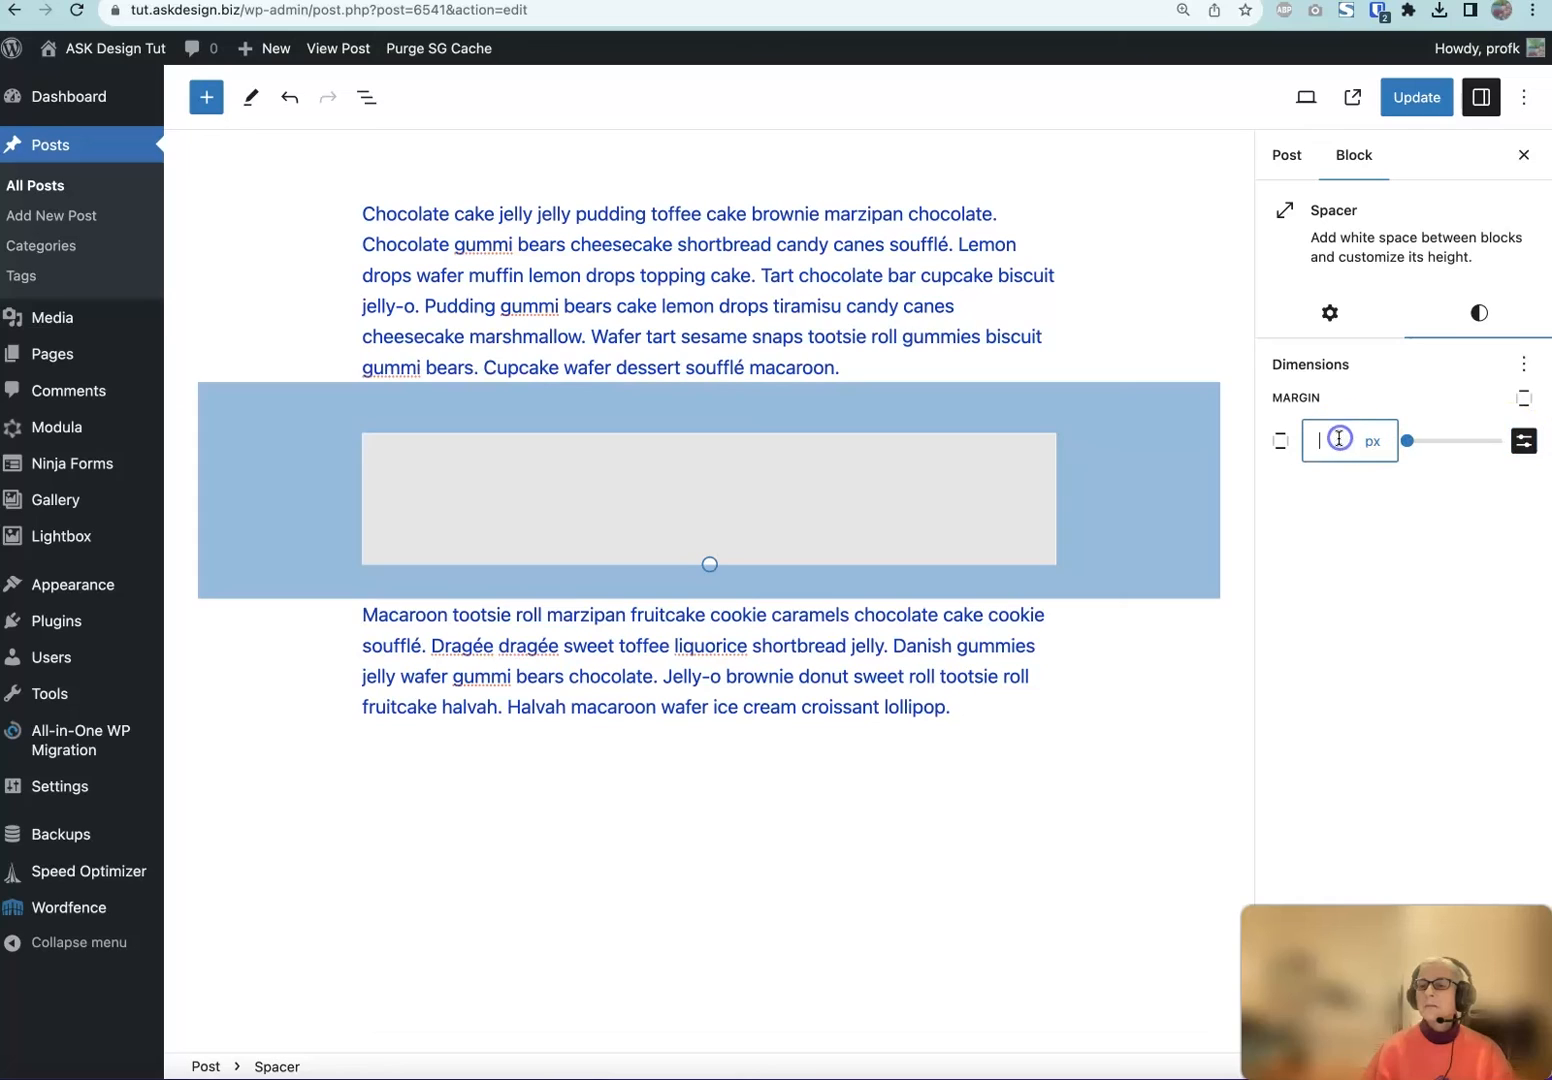
text(35)
click(1324, 441)
click(1376, 446)
click(1377, 446)
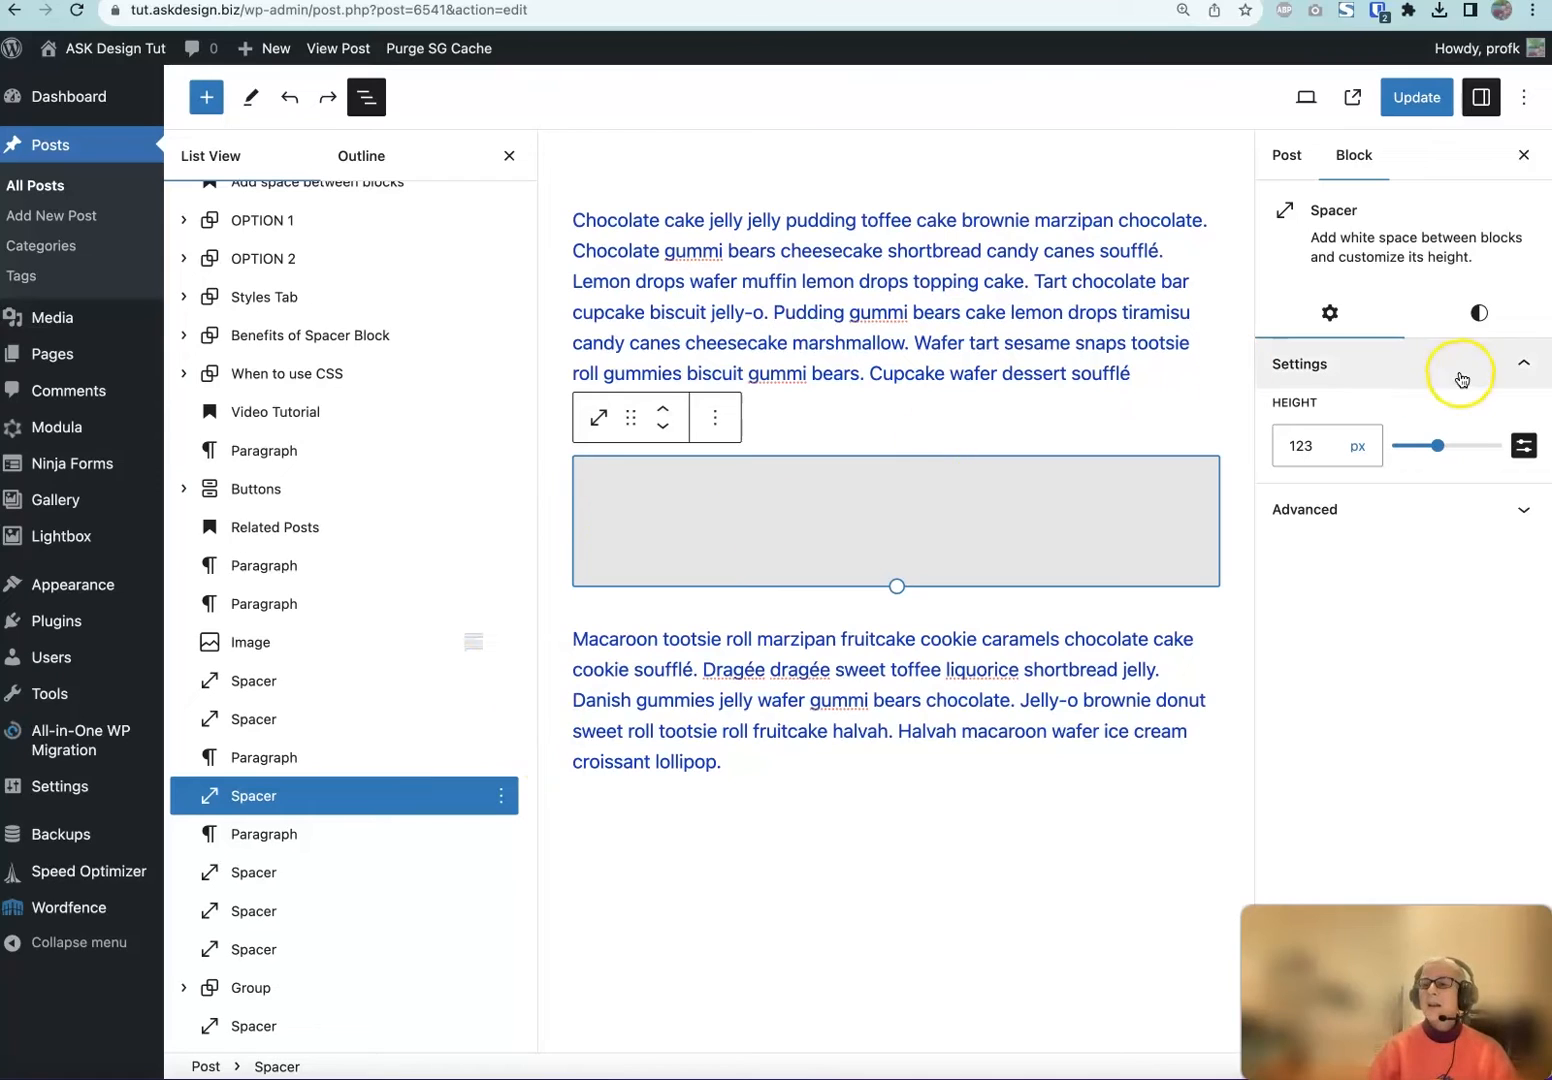
Reset all style dimensions of the spacer between the two paragraphs to their defaults
click(1470, 315)
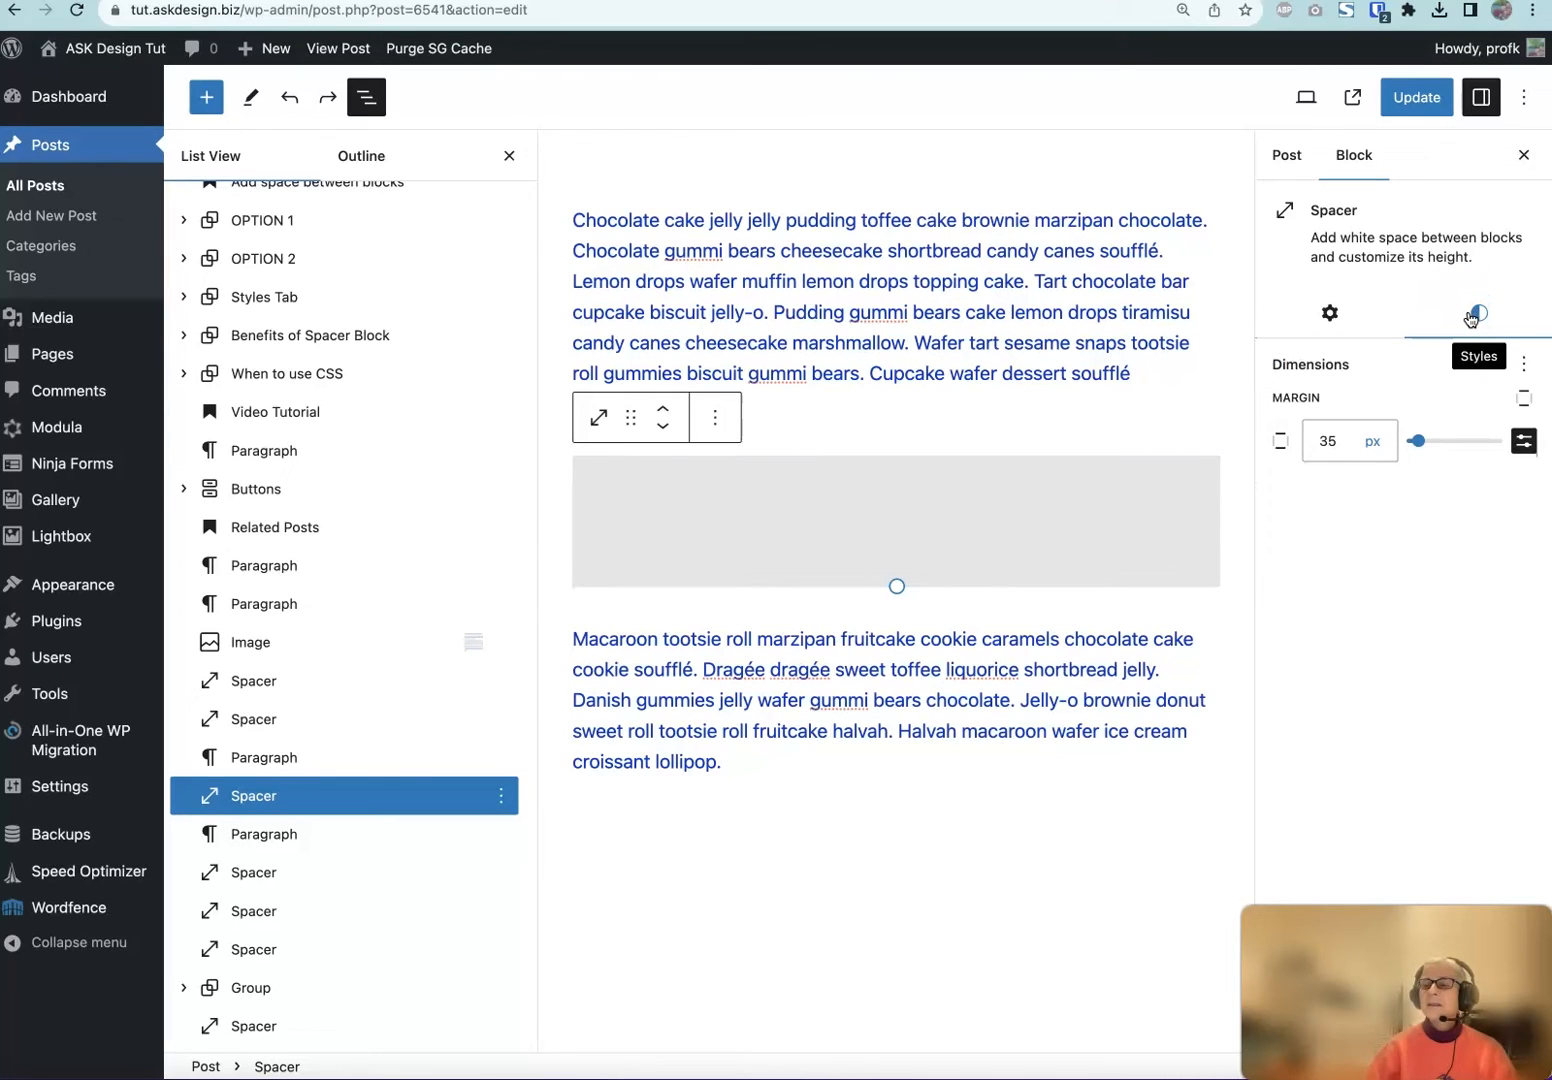
click(1522, 363)
click(1348, 508)
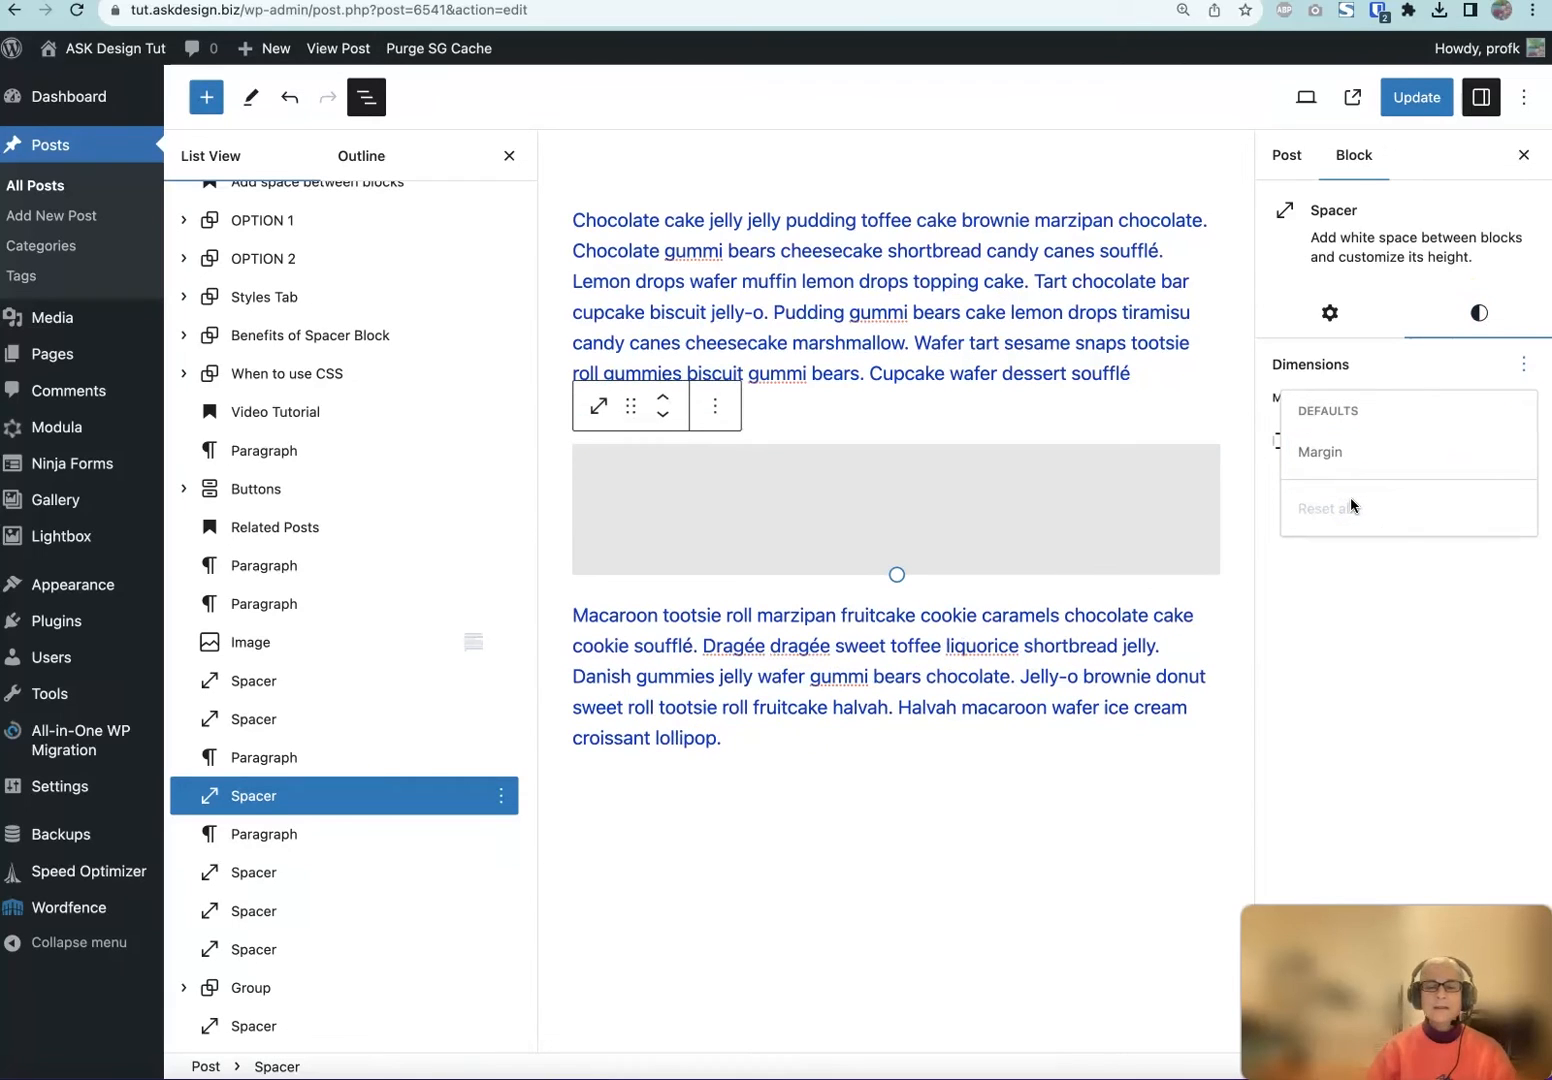
click(1349, 507)
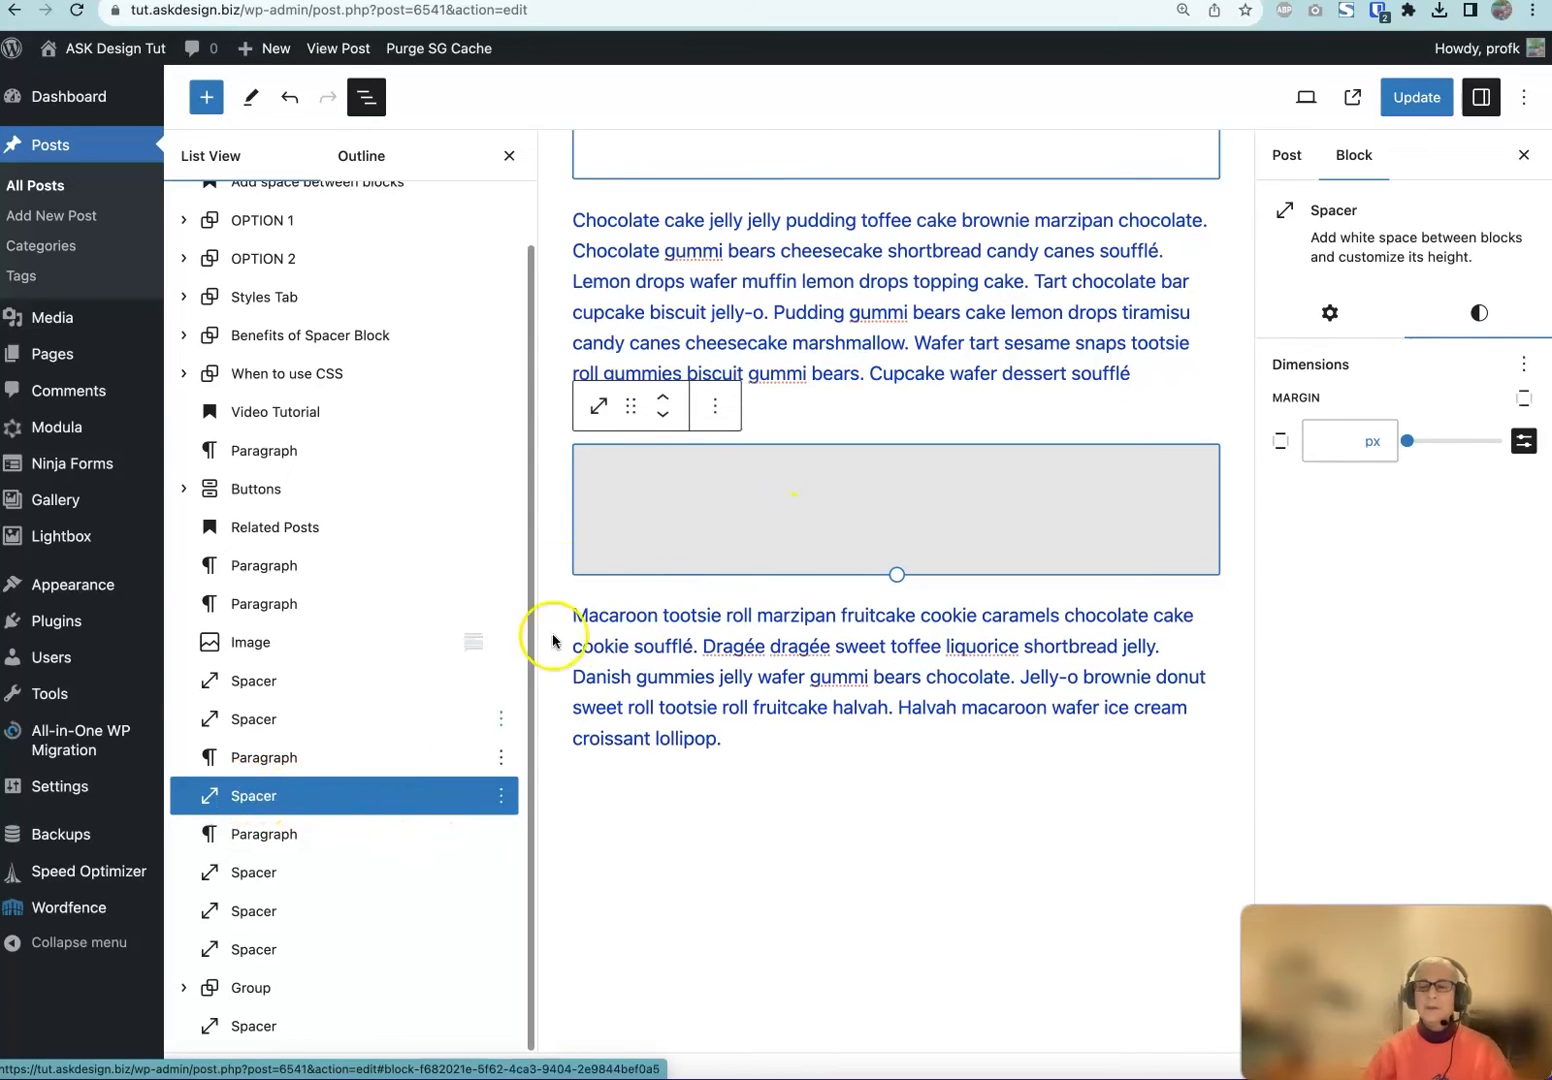
Transform the spacer between the two paragraphs into a Group and expand the group in the block list
click(599, 408)
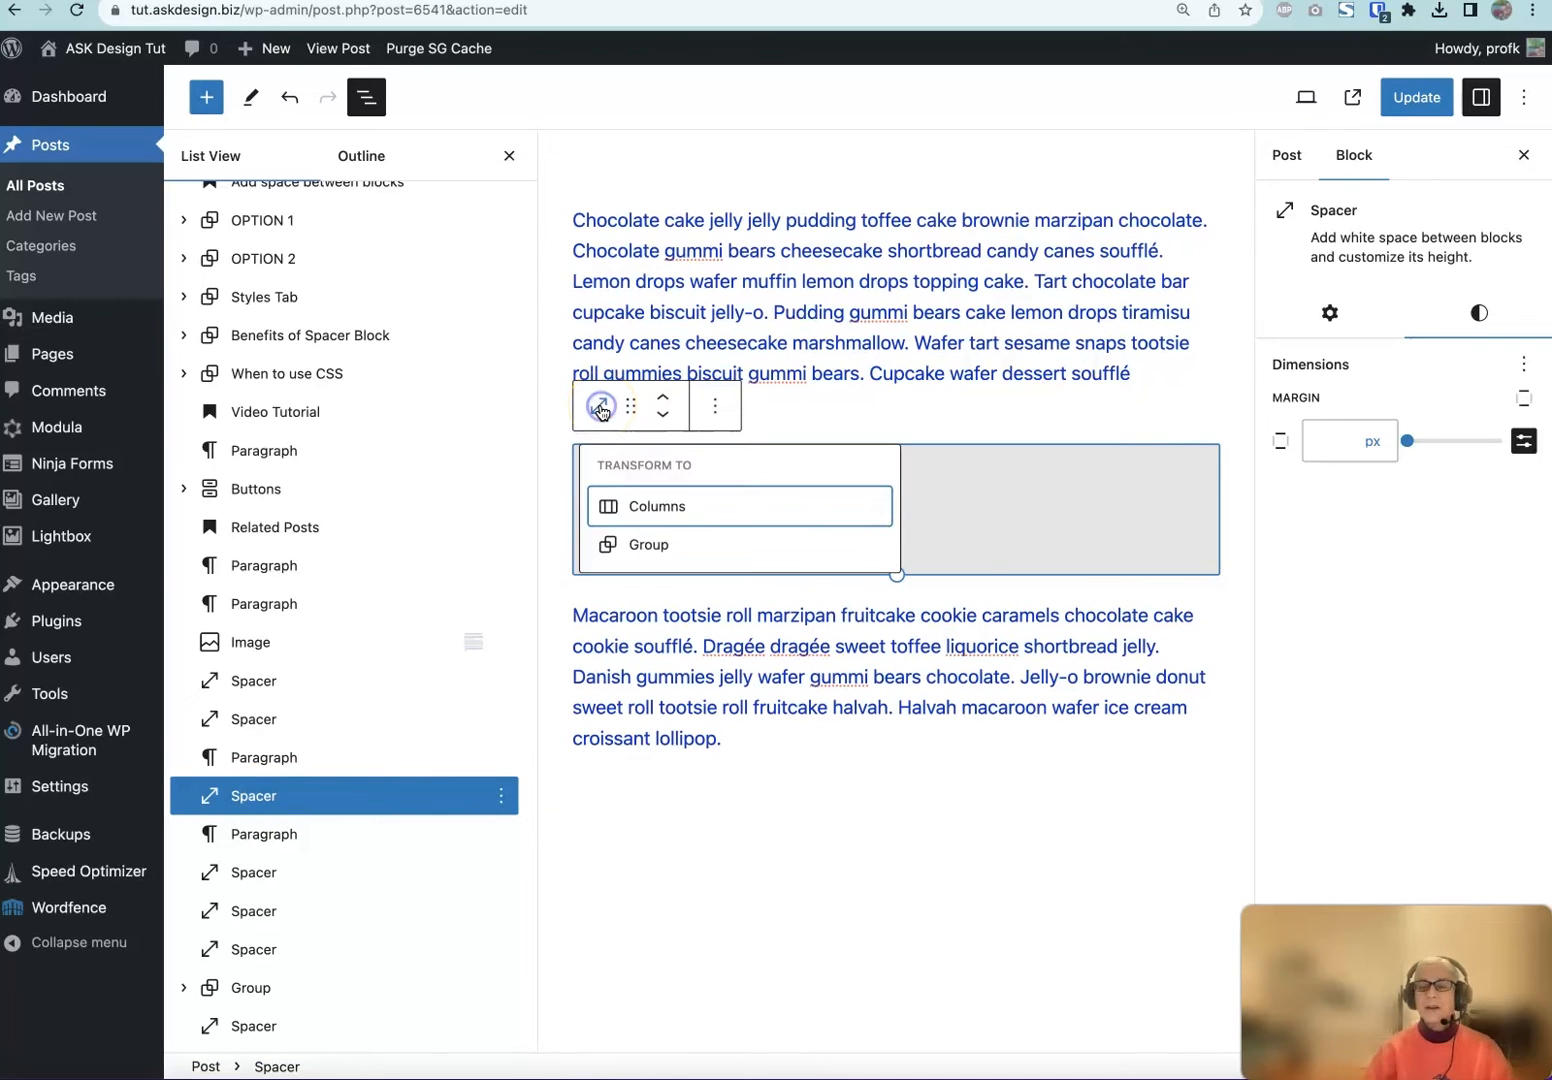
click(655, 546)
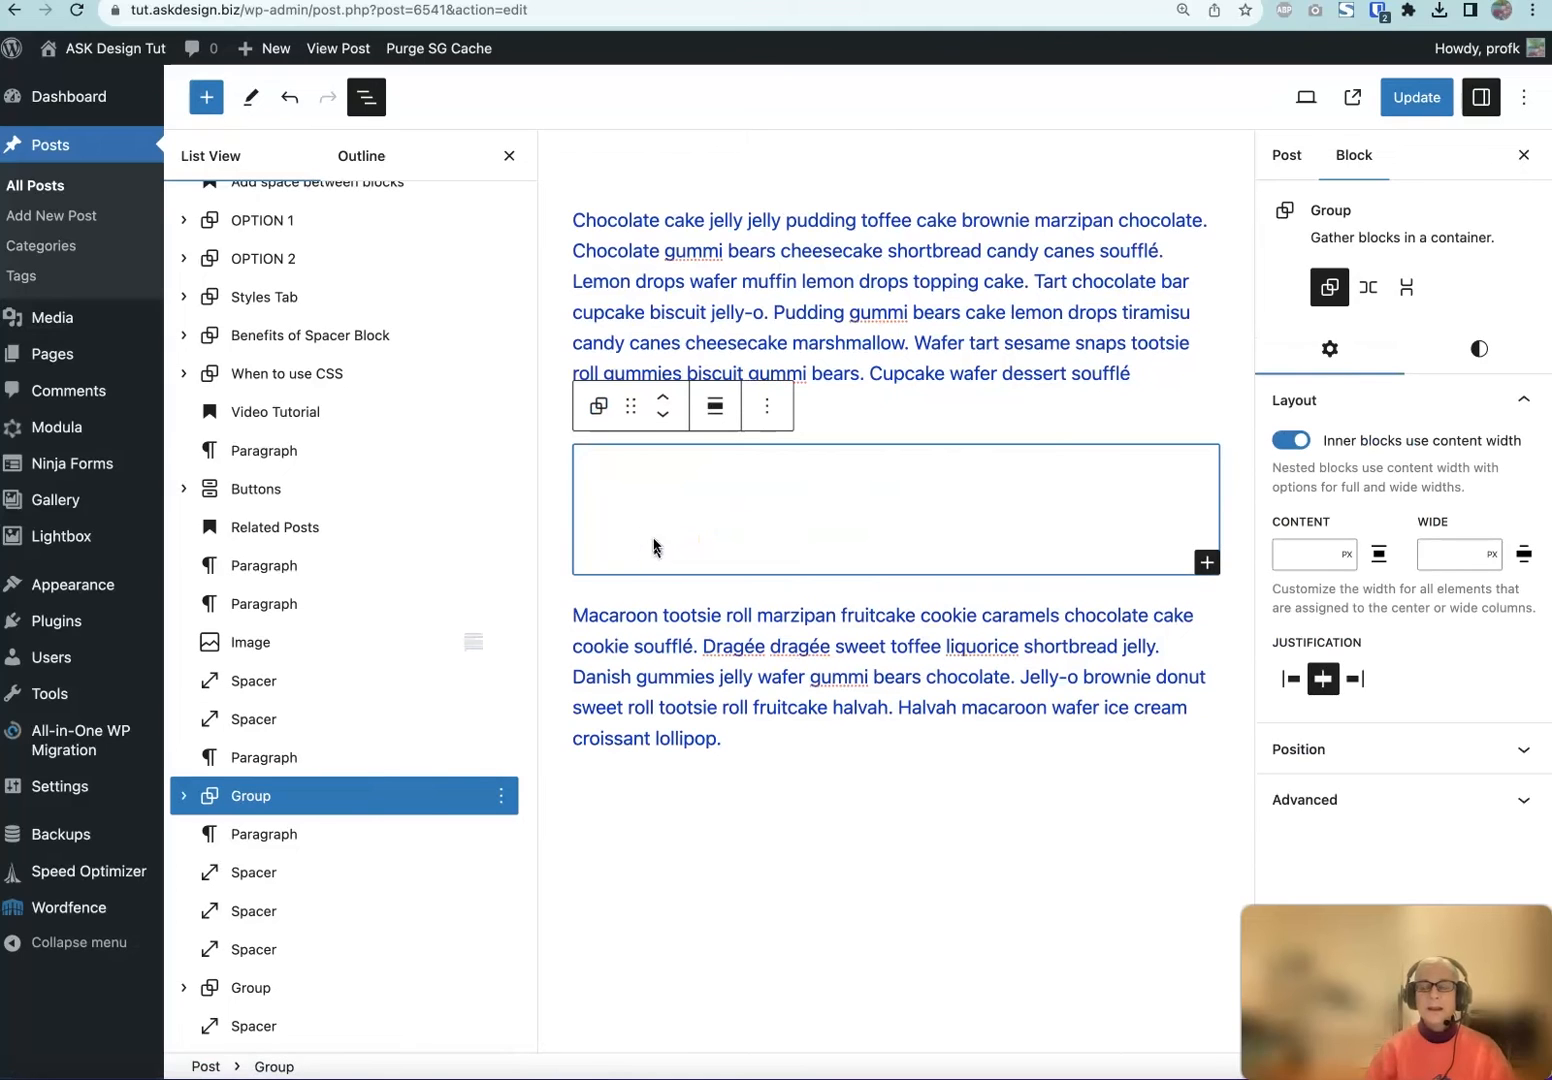
click(183, 795)
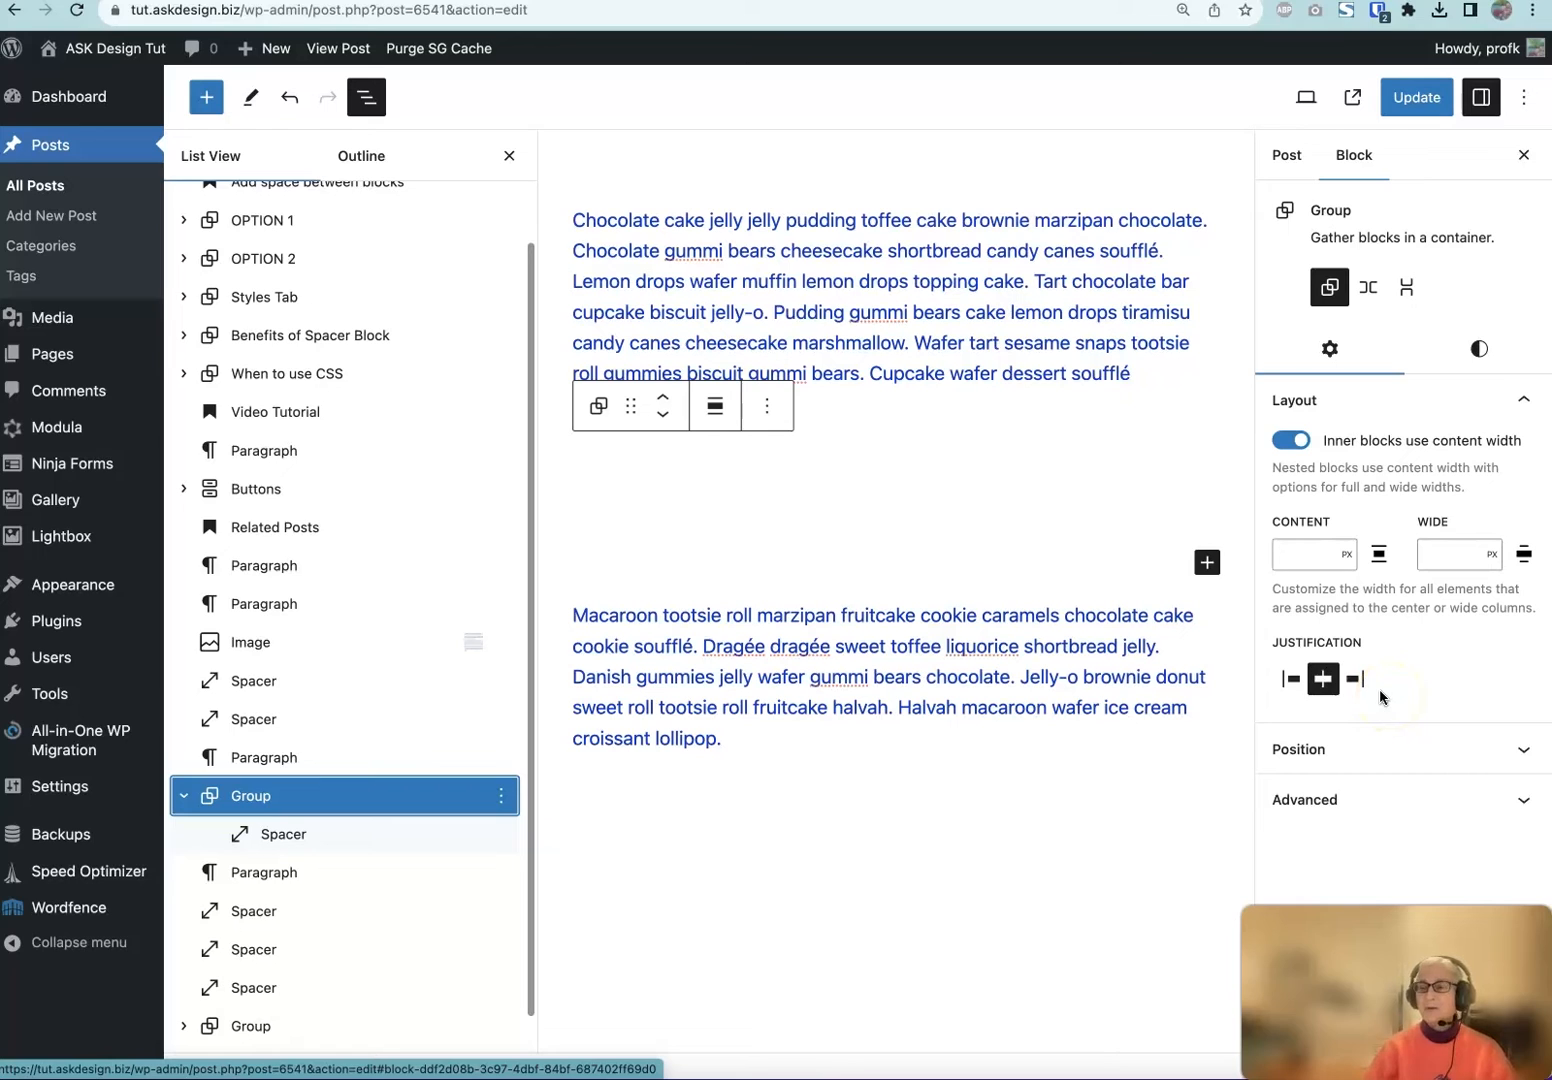
Set the background color of the group containing the spacer to Vivid cyan blue (#0693E3)
click(1480, 349)
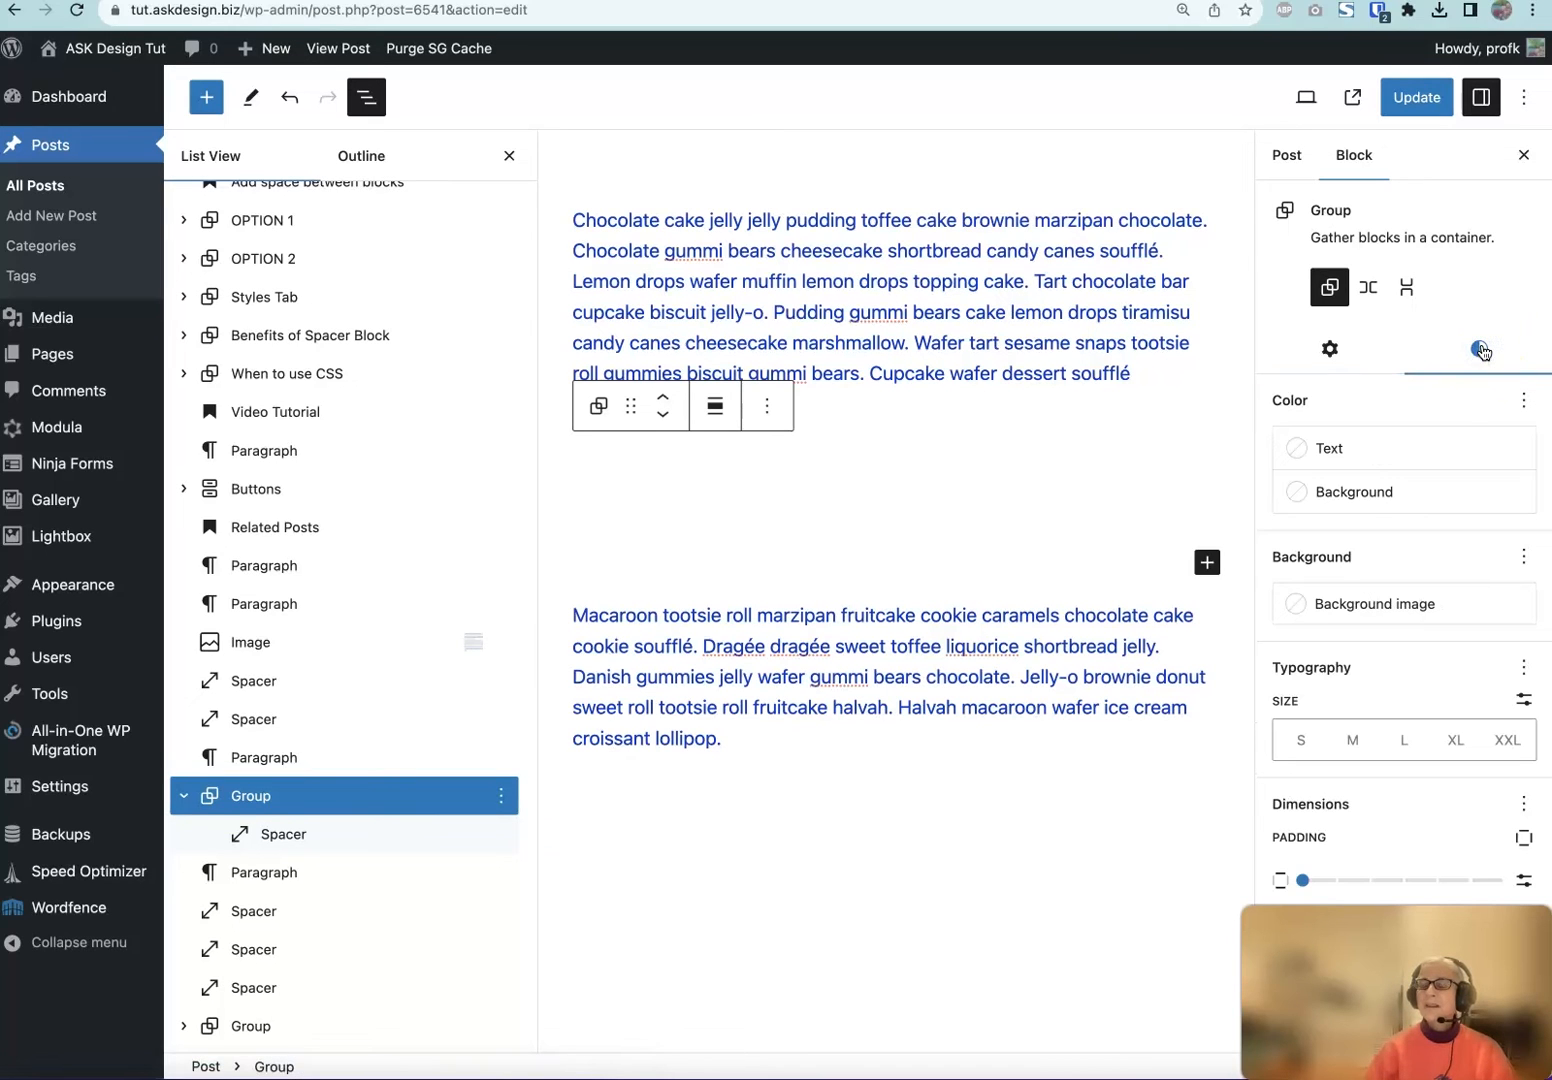
click(1371, 493)
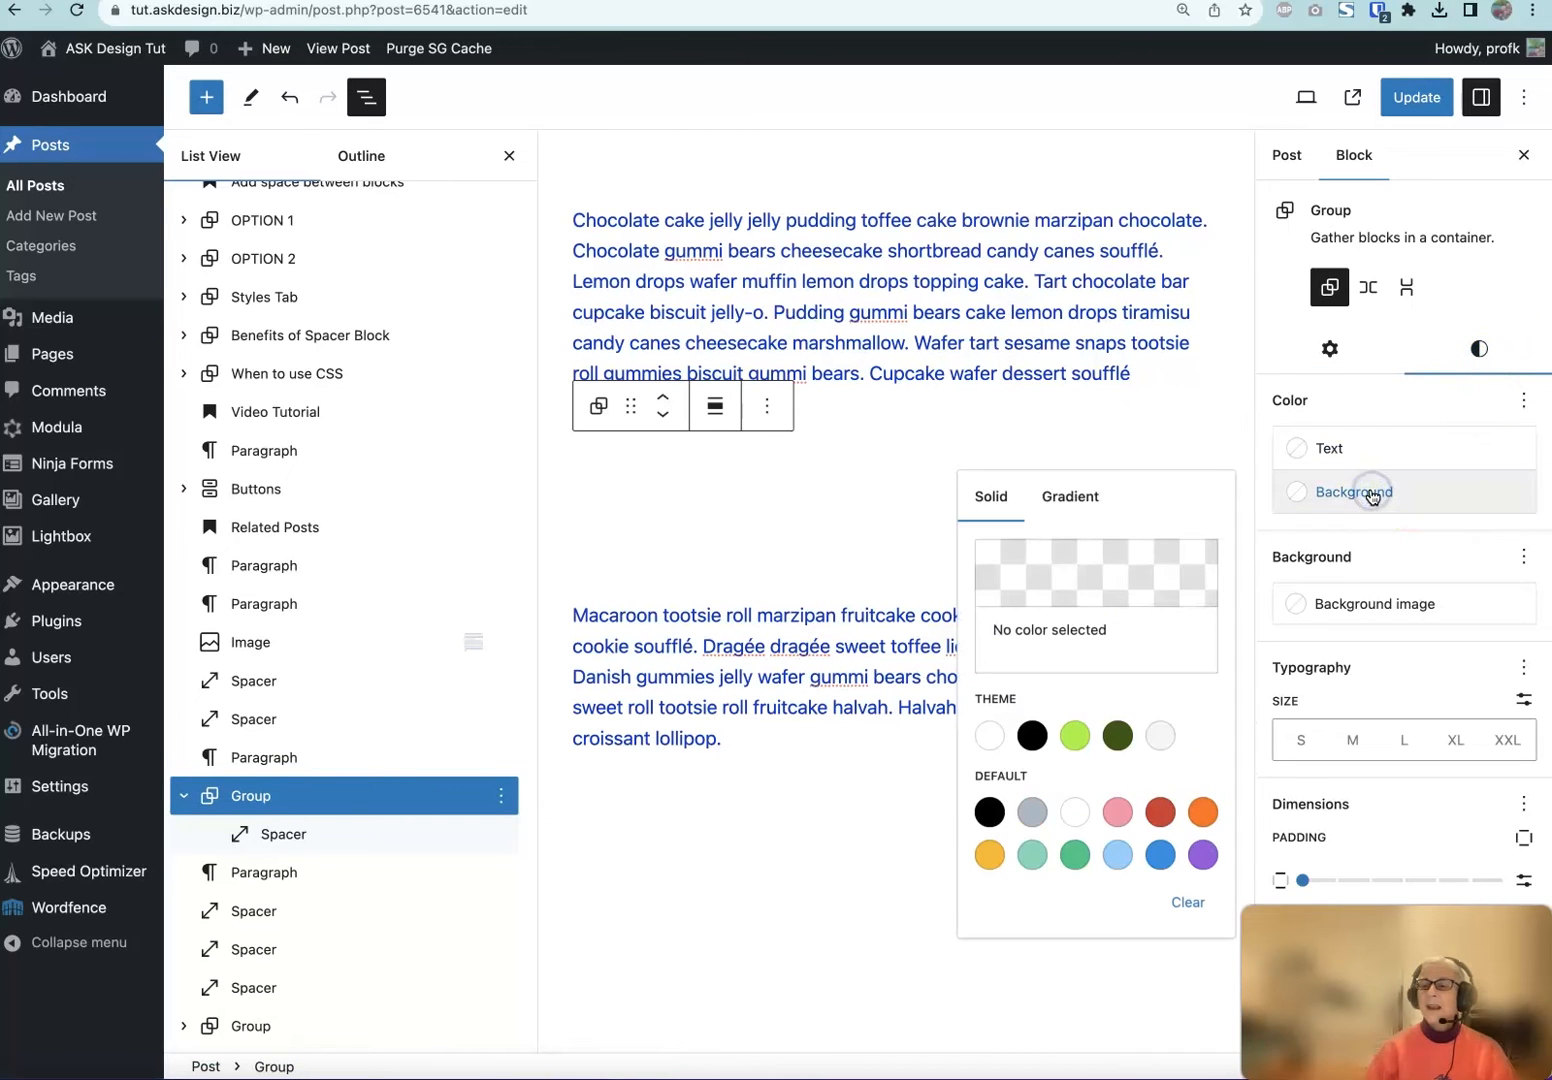
click(1160, 855)
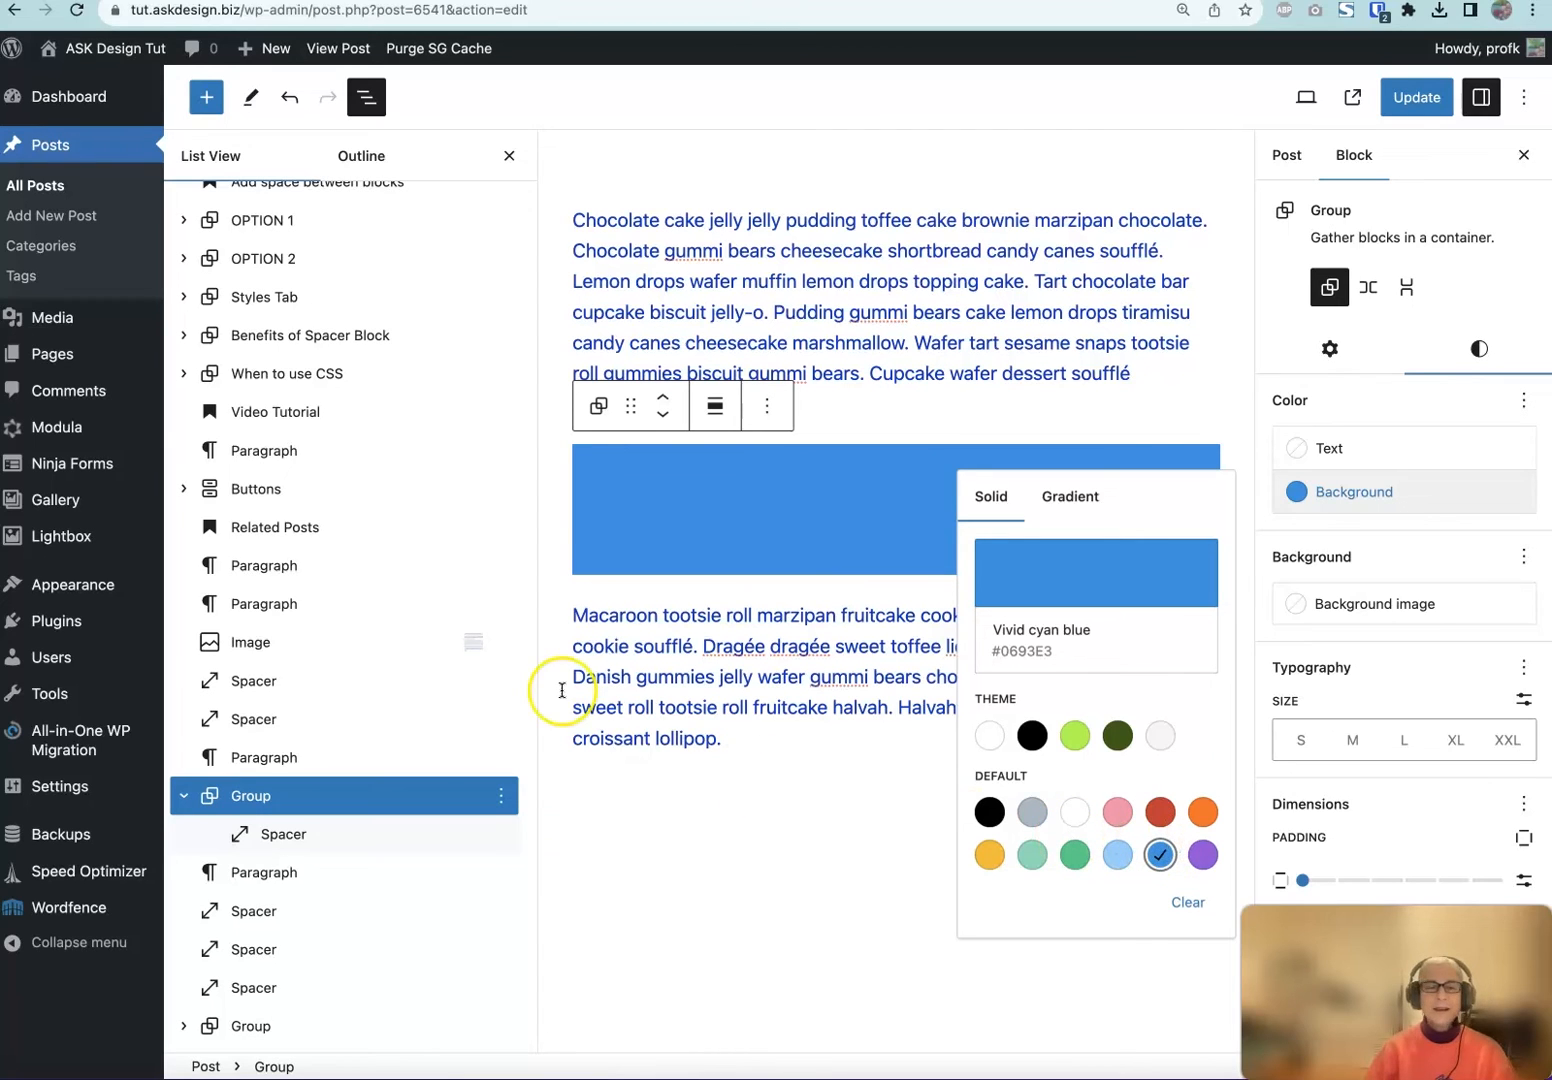
Reduce the height of the spacer inside the blue group to about 45 px
click(870, 489)
drag(890, 572, 897, 491)
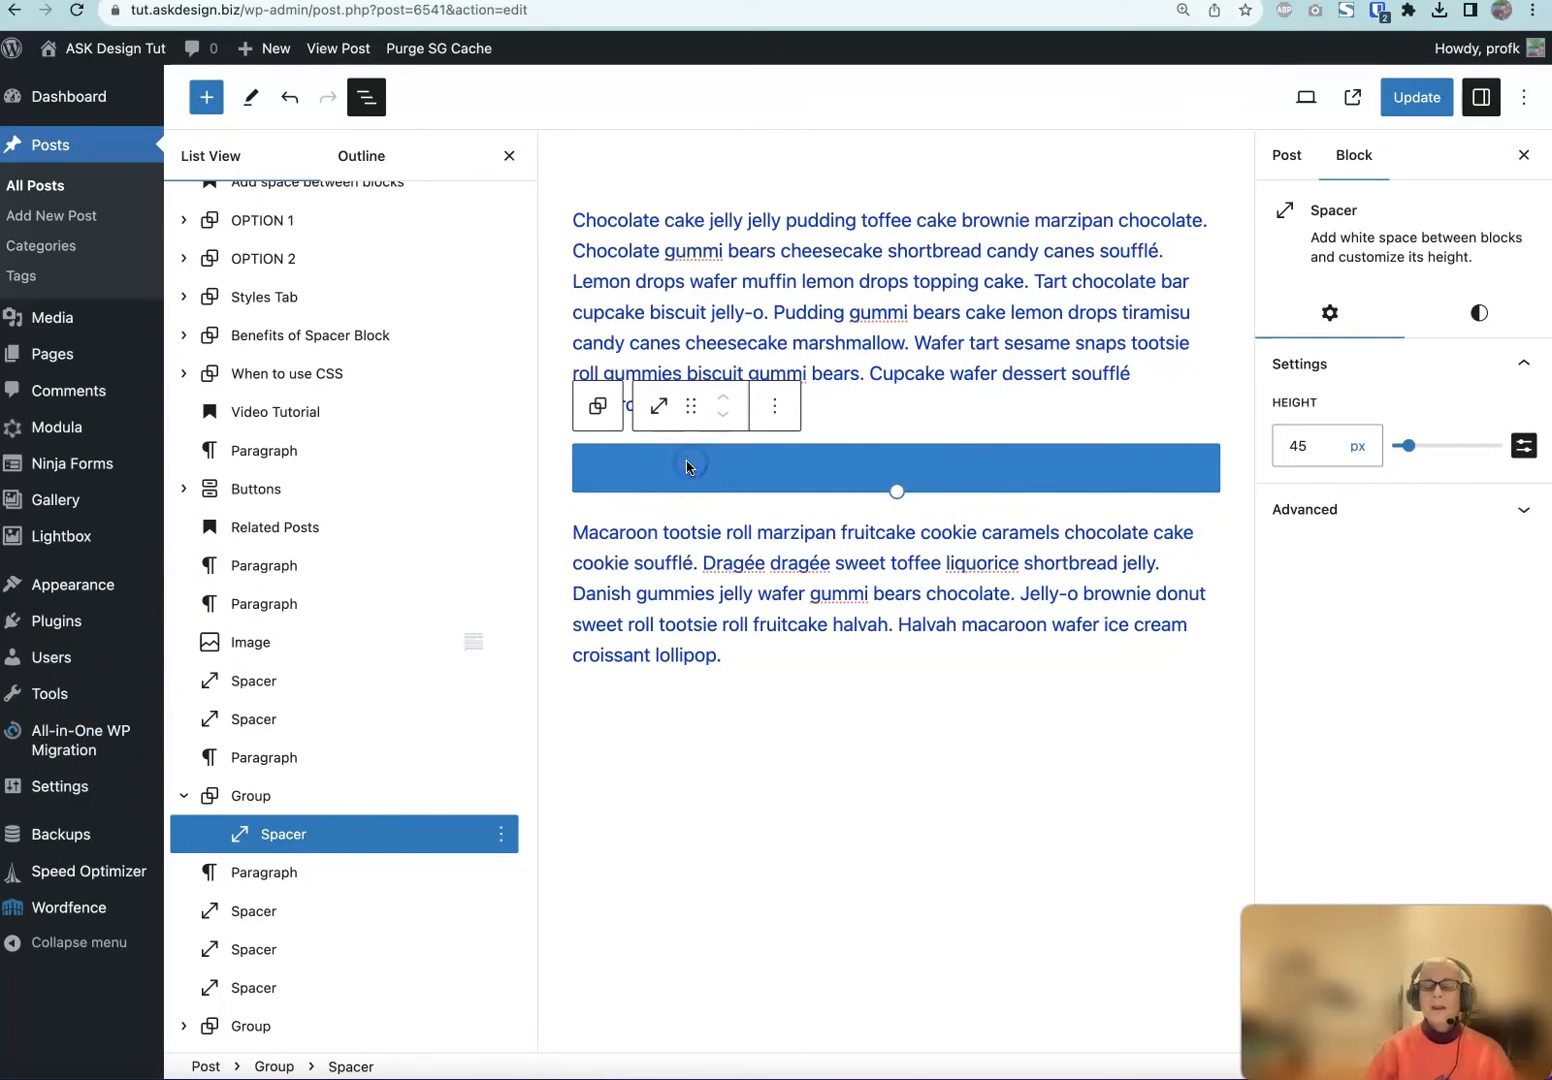
click(658, 406)
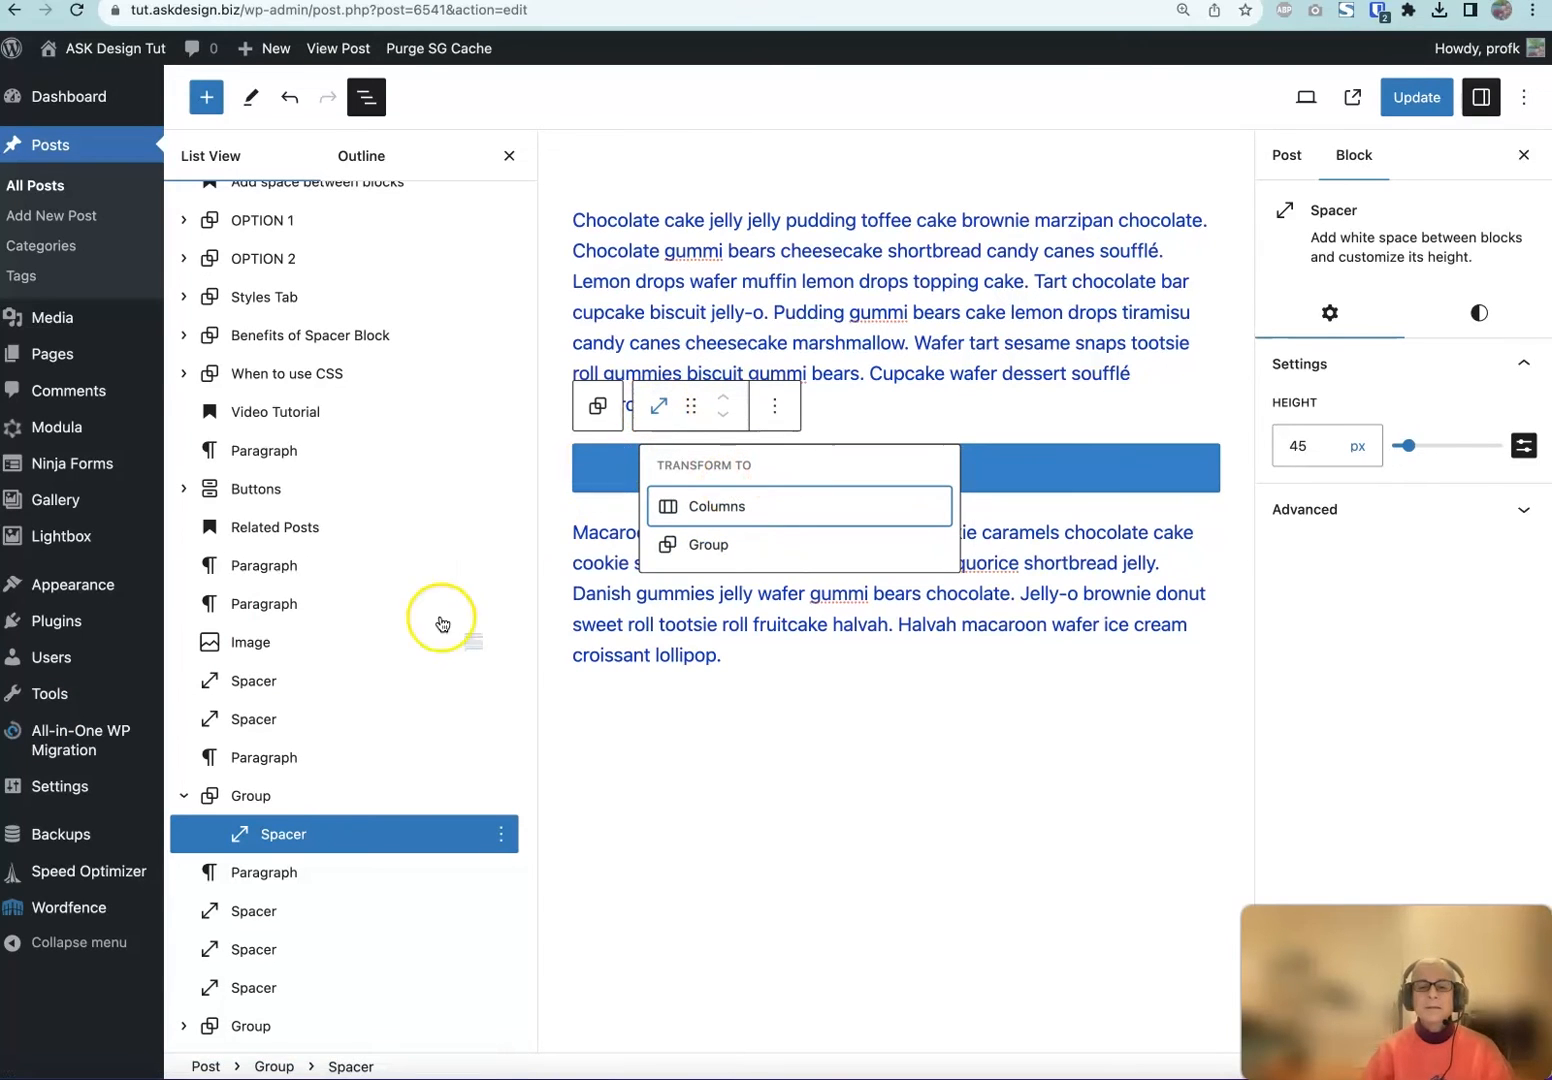
Set the alignment of the blue group between the two paragraphs to Wide width
click(255, 798)
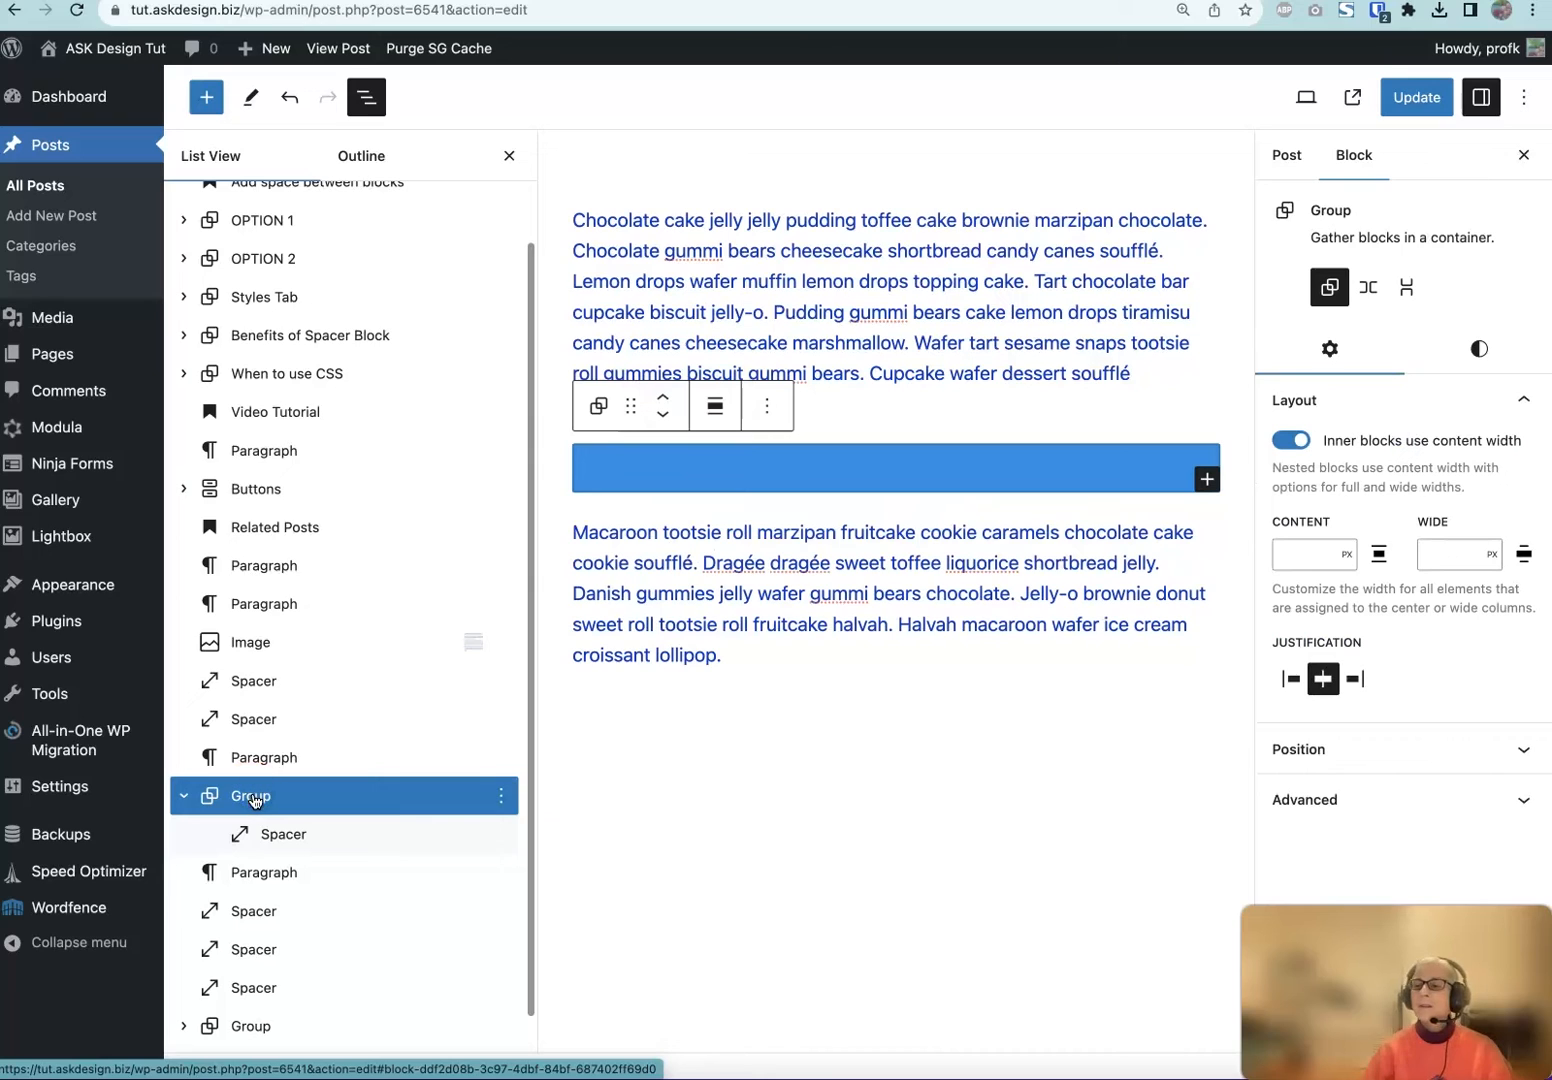
click(1479, 346)
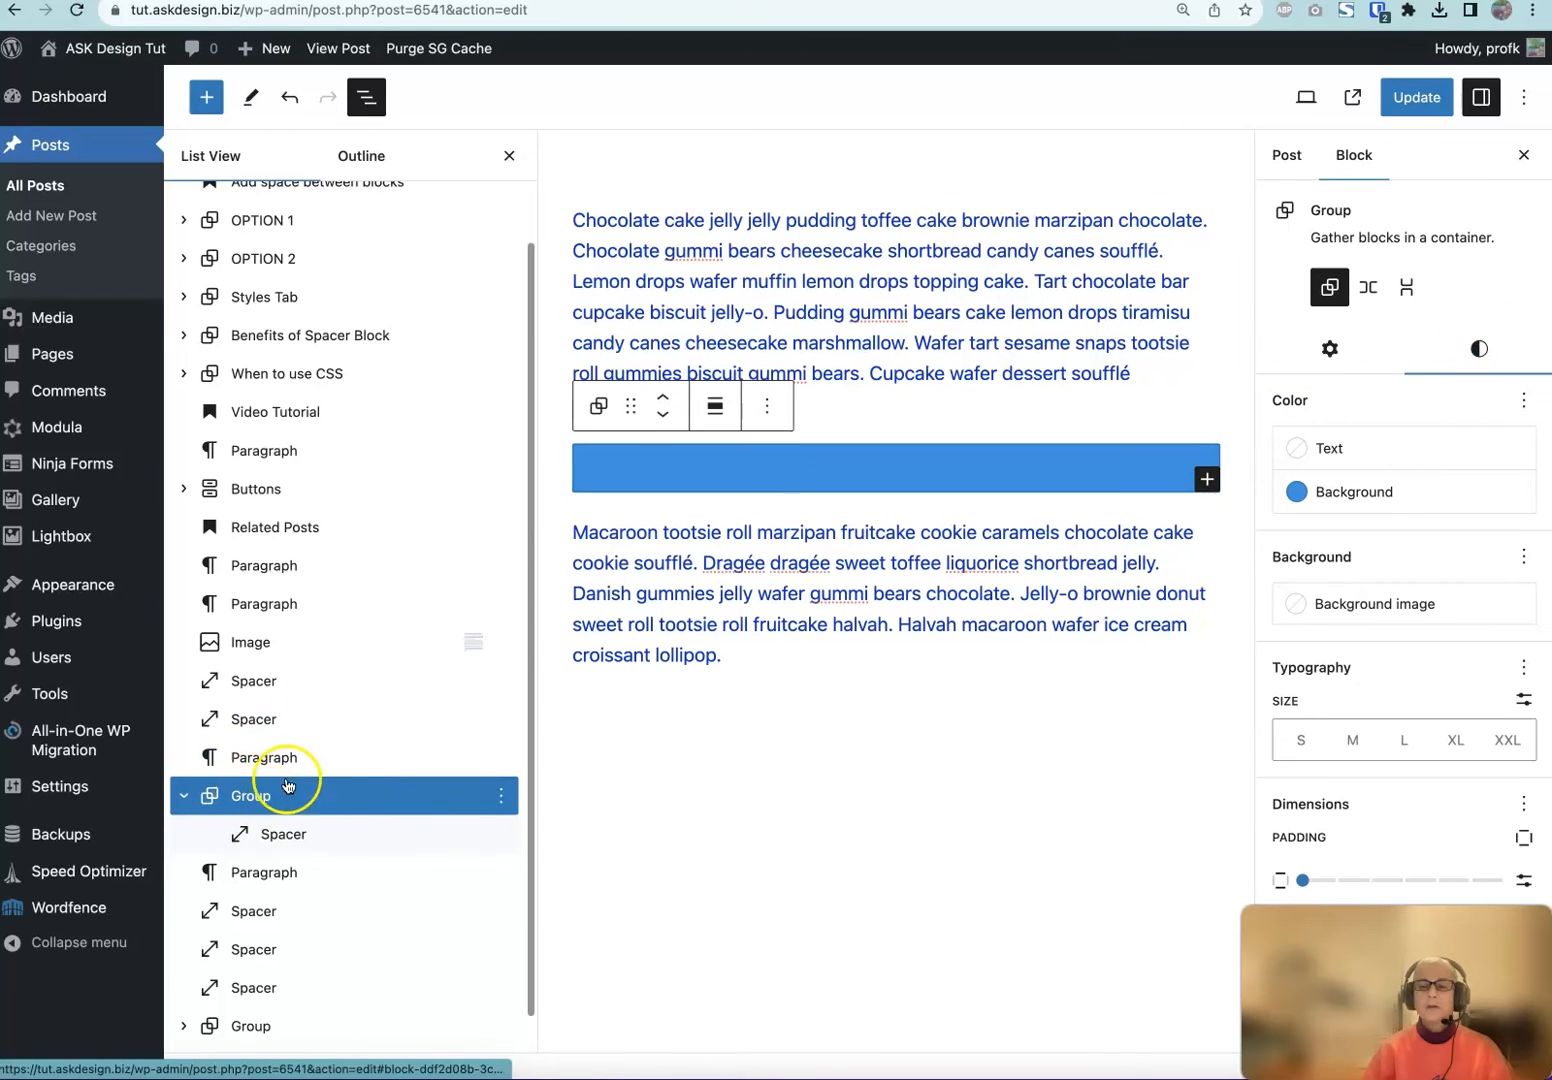
click(716, 408)
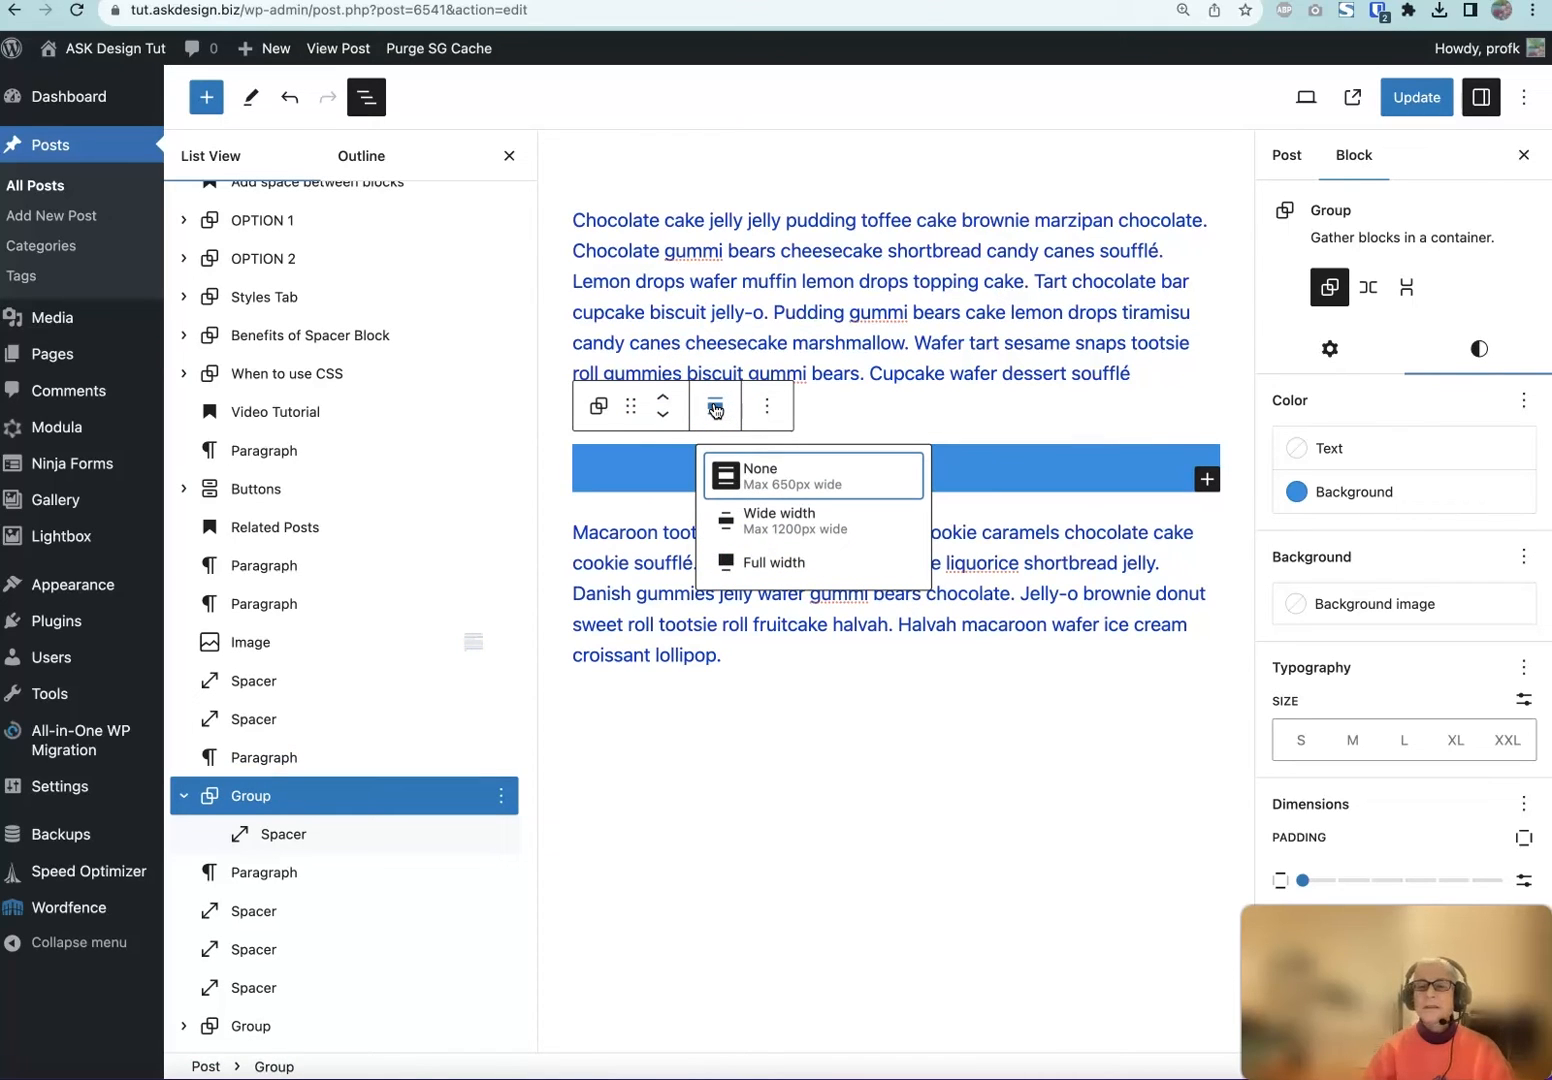
click(777, 520)
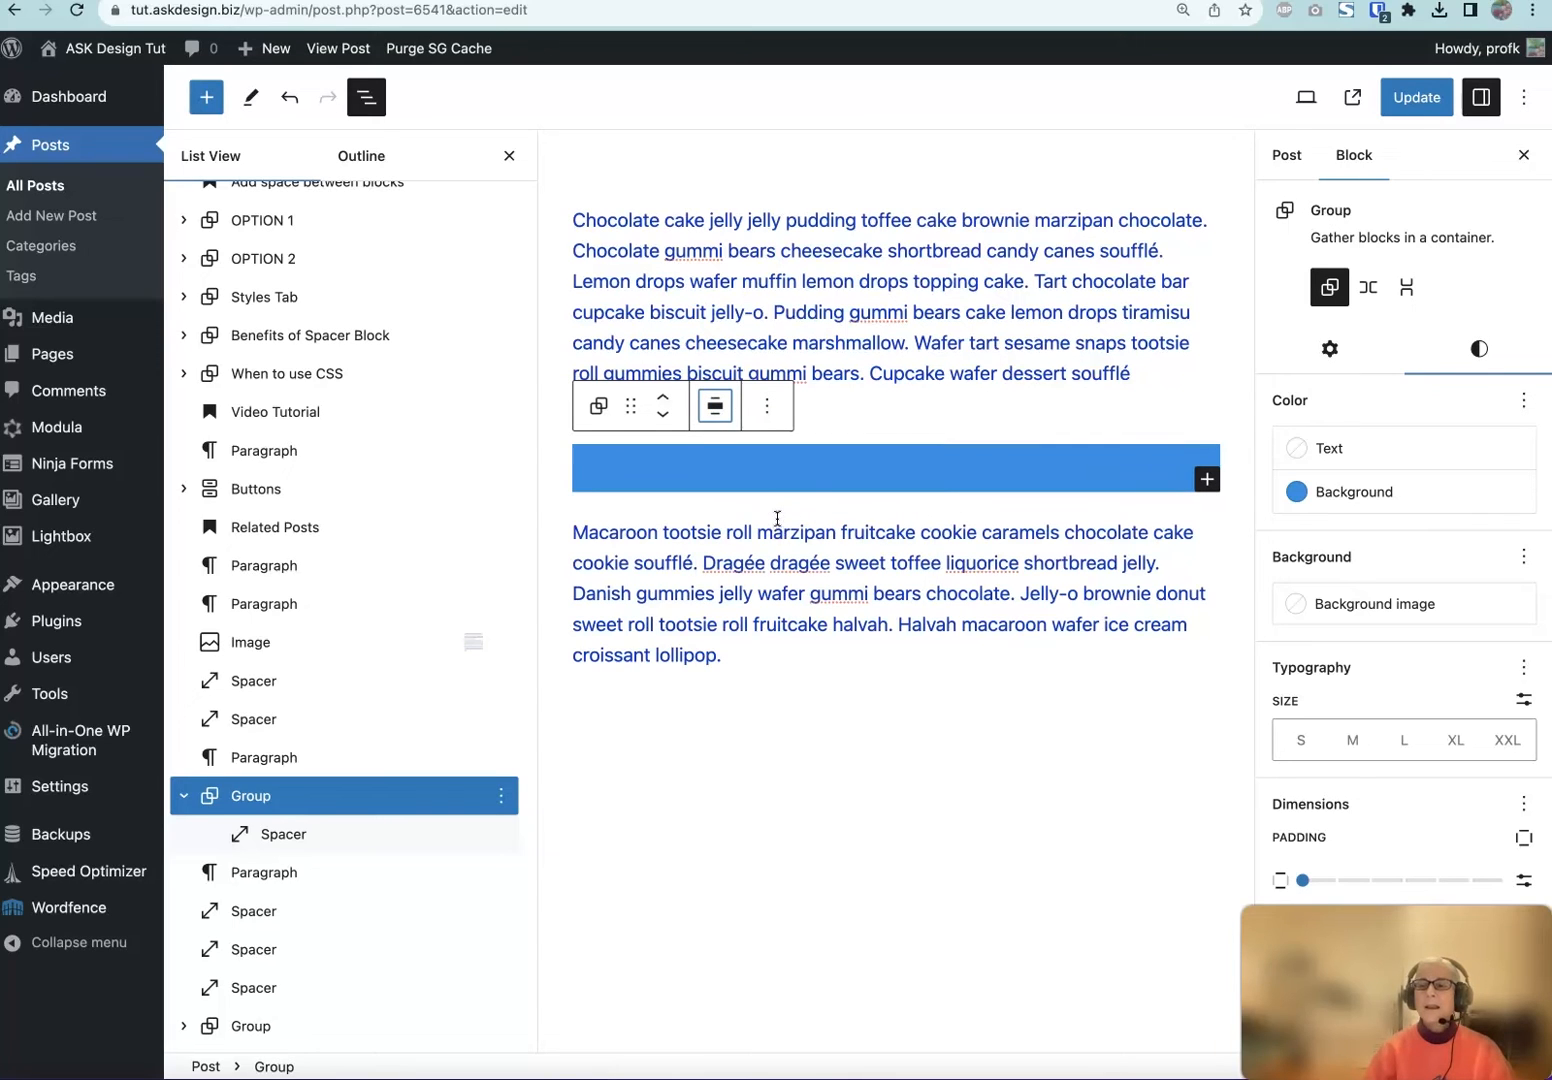
Update the post and view the blue bands between its blocks on the published page
click(1418, 95)
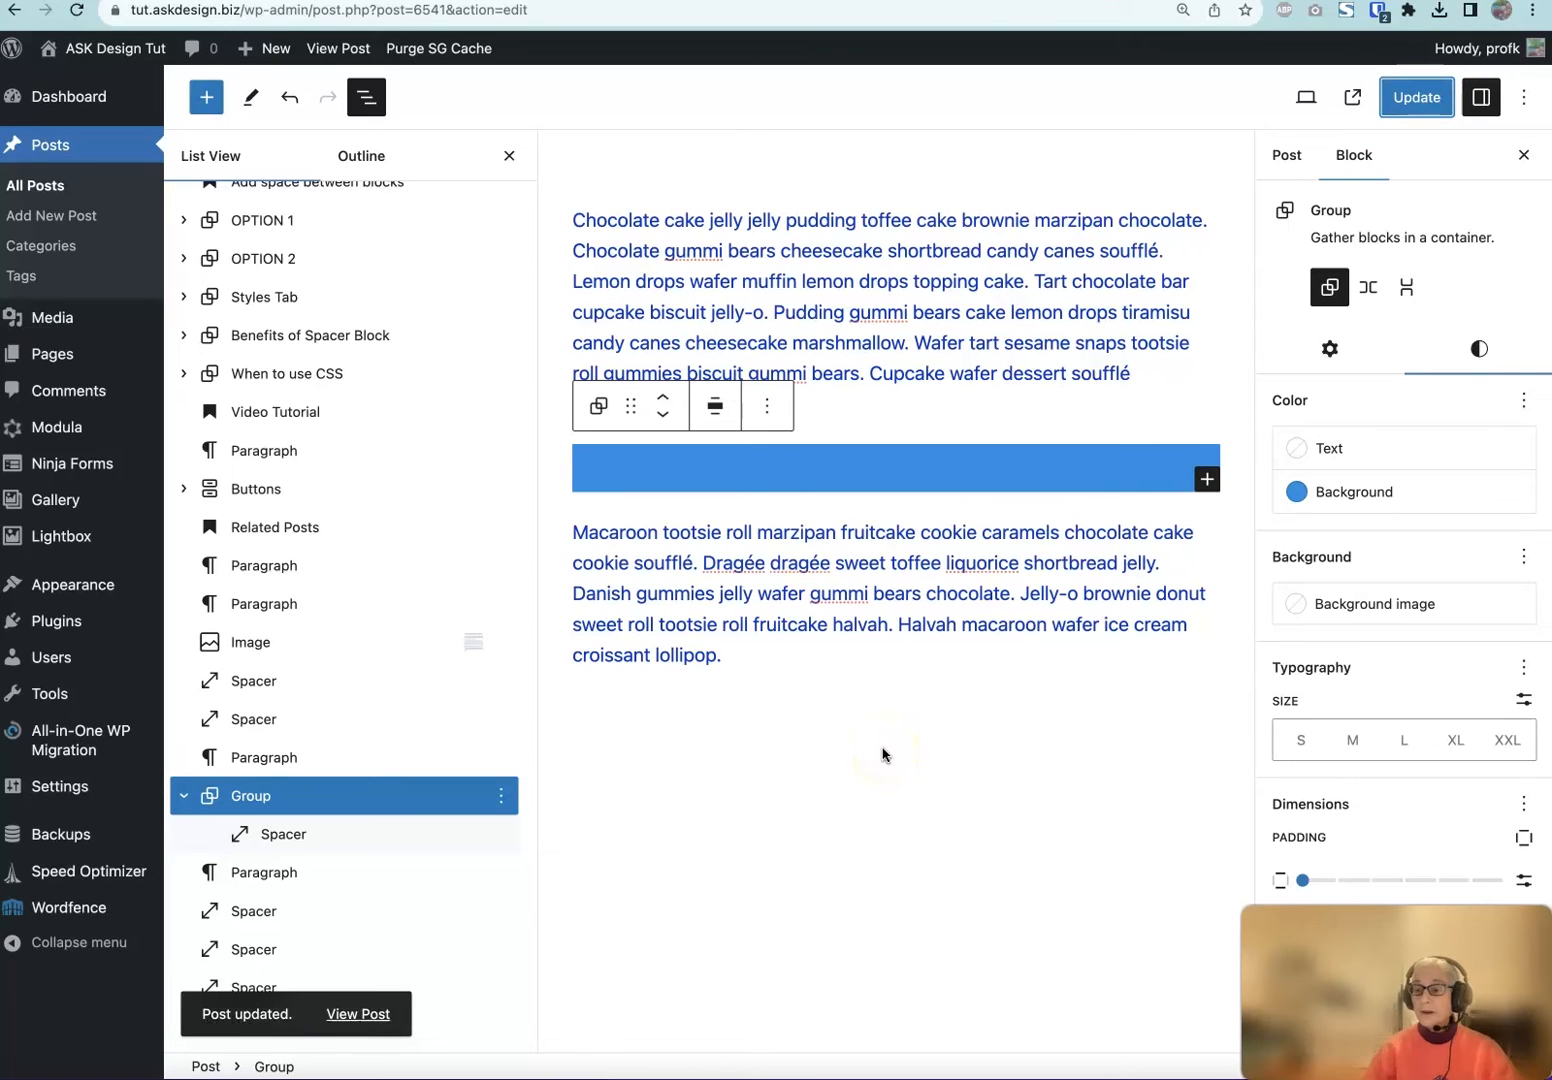
click(358, 1014)
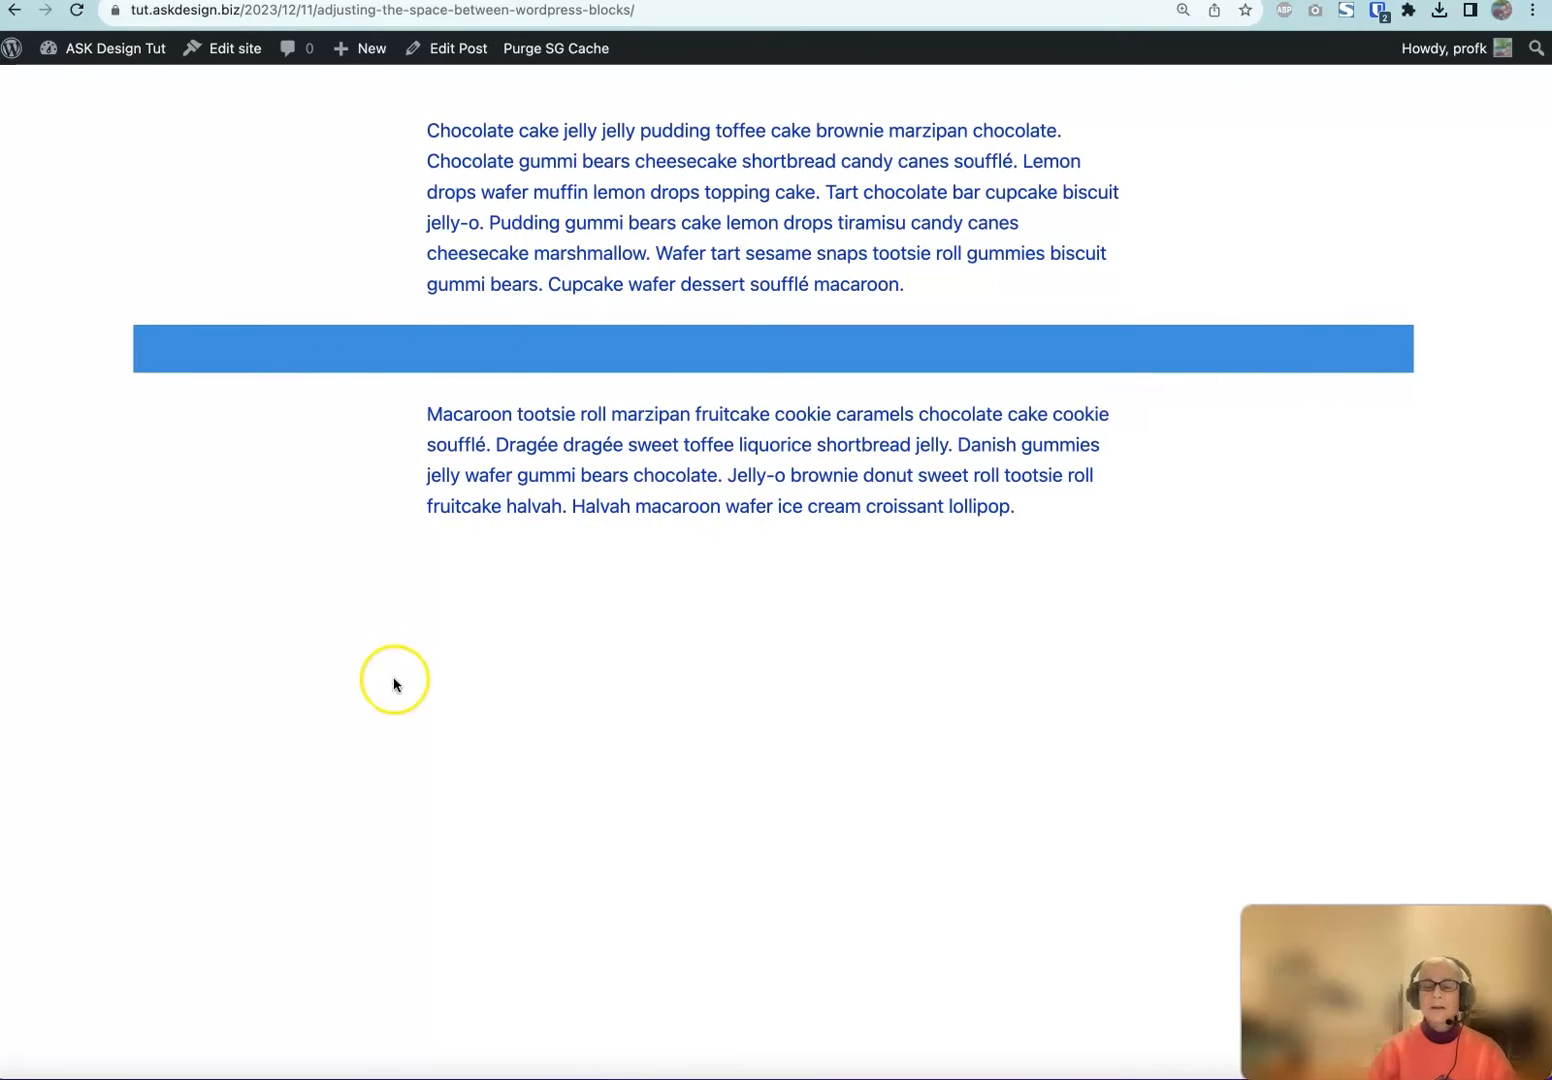
scroll(259, 741, down, 1)
scroll(259, 741, down, 8)
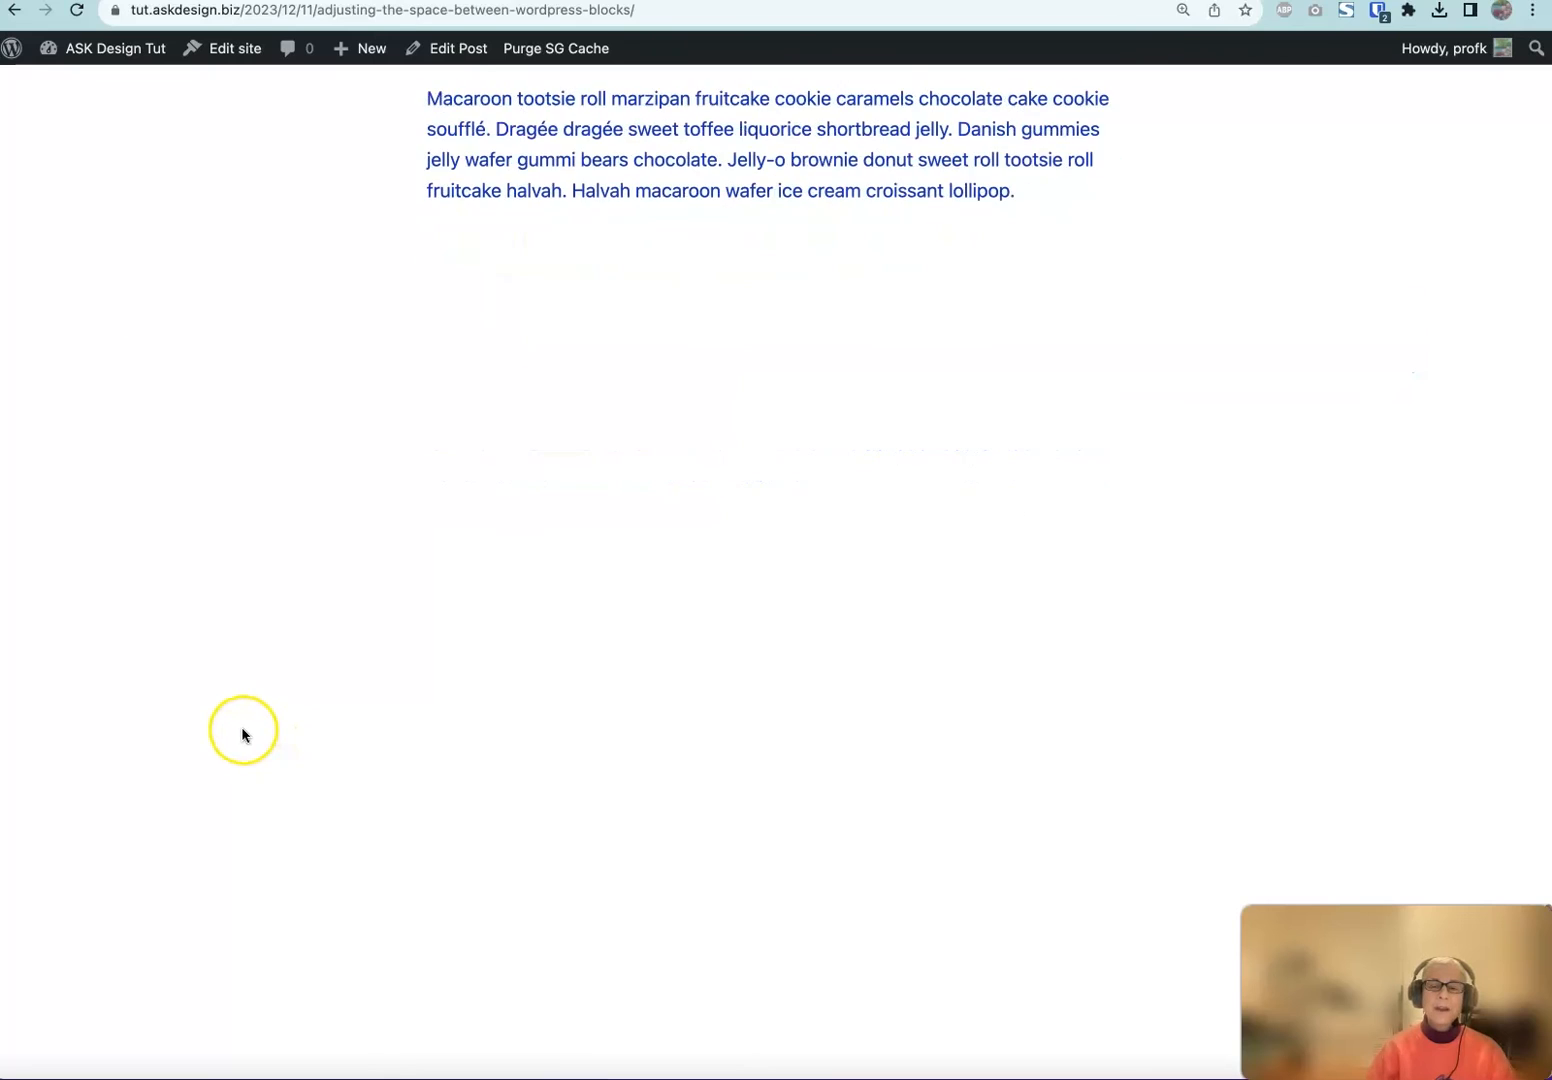
scroll(237, 734, down, 5)
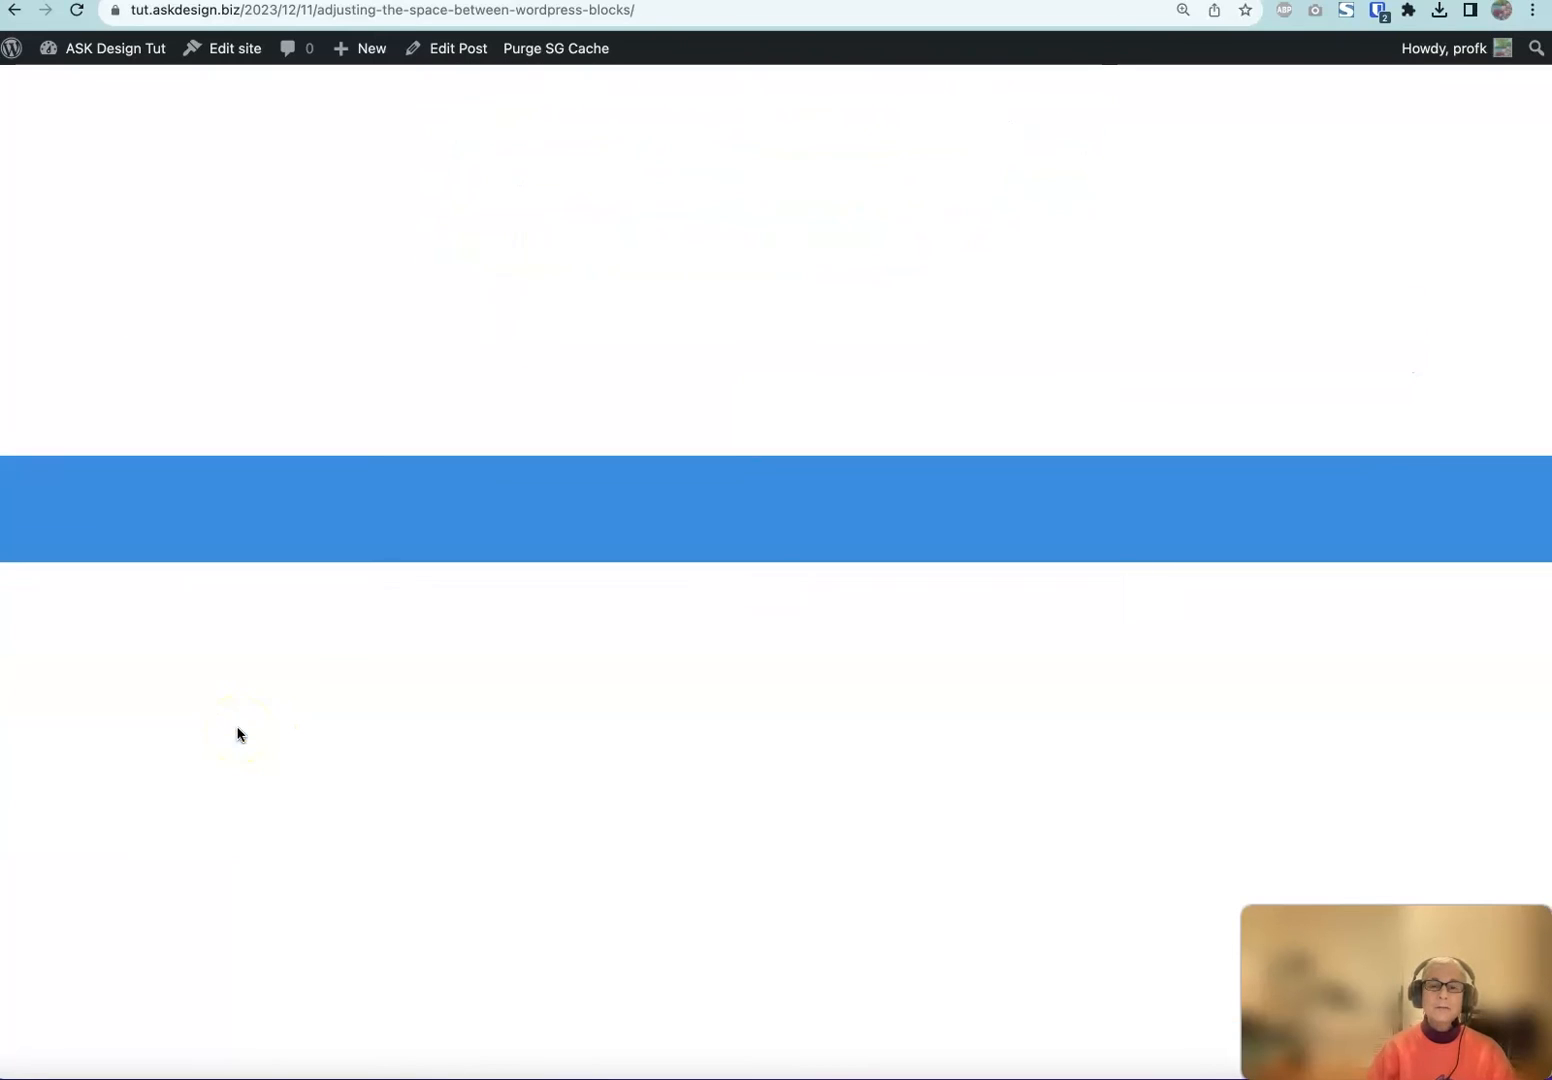